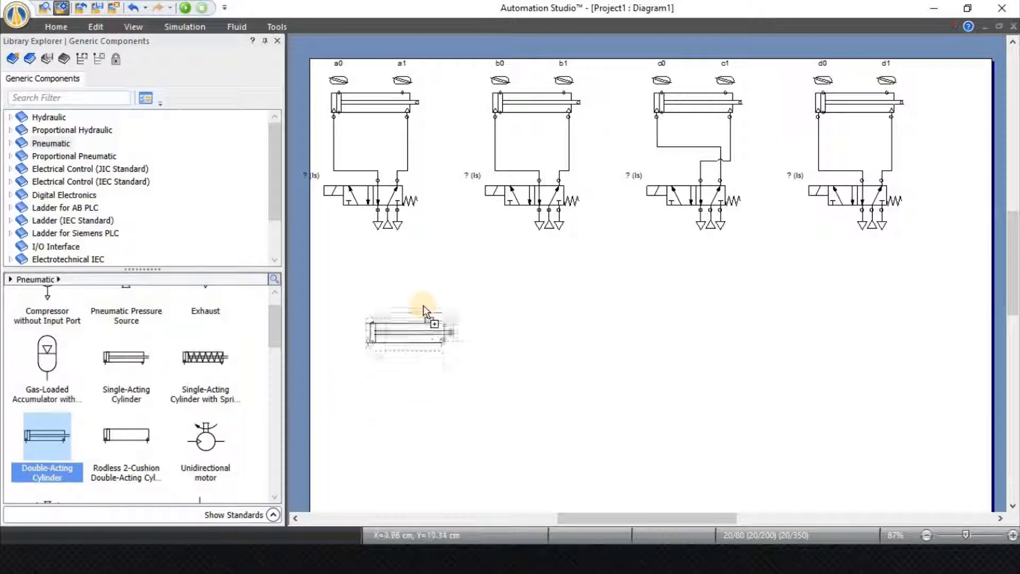
- Place a solenoid-operated, spring-return pneumatic 5/2-Way Valve below the newly added double-acting cylinder
{"action": "scroll", "coordinate": [184, 402], "scroll_direction": "down", "scroll_amount": 1}
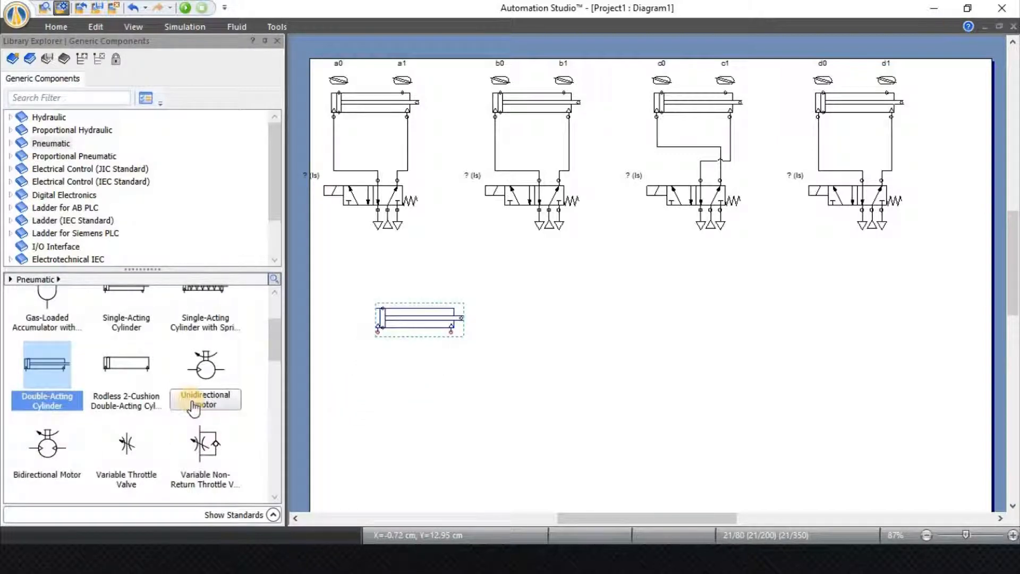
{"action": "scroll", "coordinate": [185, 403], "scroll_direction": "down", "scroll_amount": 2}
{"action": "scroll", "coordinate": [197, 413], "scroll_direction": "up", "scroll_amount": 3}
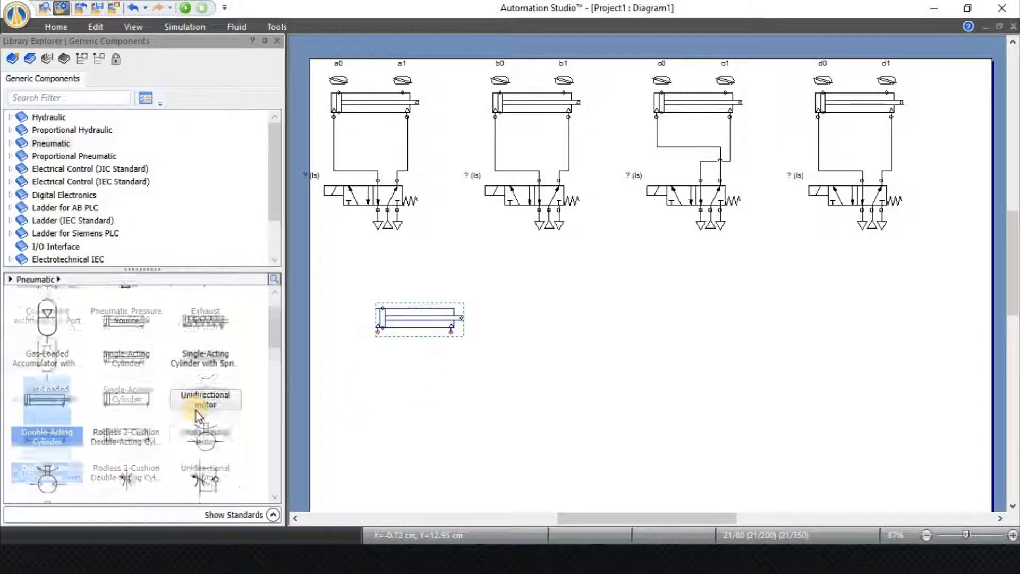
{"action": "scroll", "coordinate": [201, 419], "scroll_direction": "down", "scroll_amount": 2}
{"action": "scroll", "coordinate": [200, 420], "scroll_direction": "down", "scroll_amount": 4}
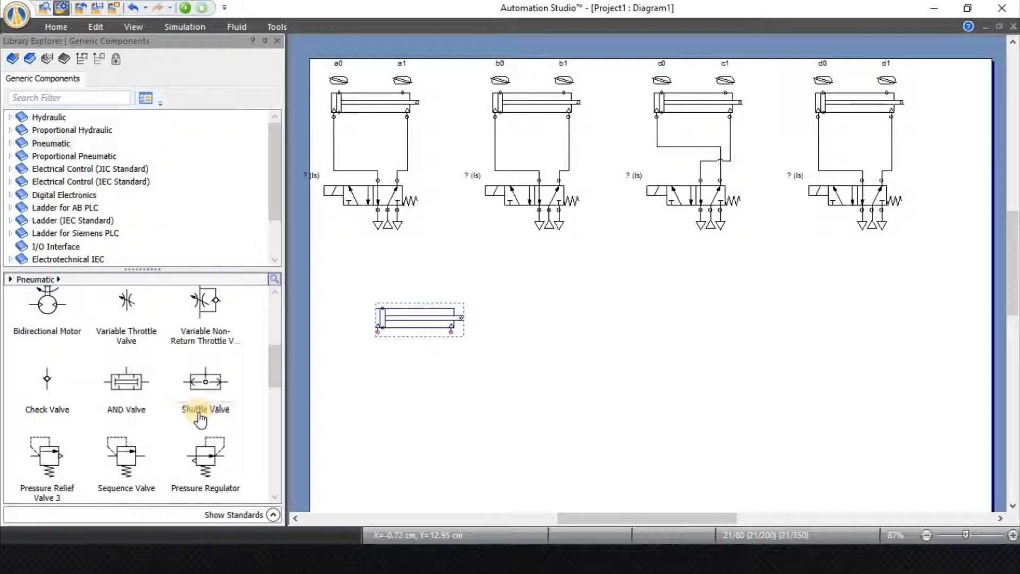
{"action": "scroll", "coordinate": [200, 423], "scroll_direction": "down", "scroll_amount": 1}
{"action": "left_click_drag", "start_coordinate": [205, 399], "coordinate": [423, 419]}
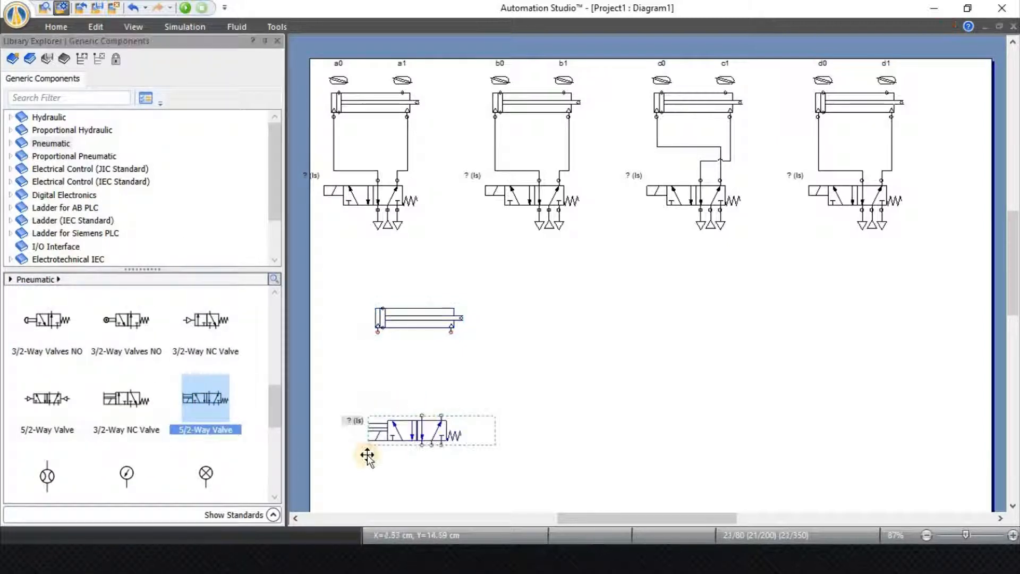
- Connect the new cylinder's two ports to the two upper ports of the 5/2-way valve beneath it
{"action": "left_click", "coordinate": [558, 384]}
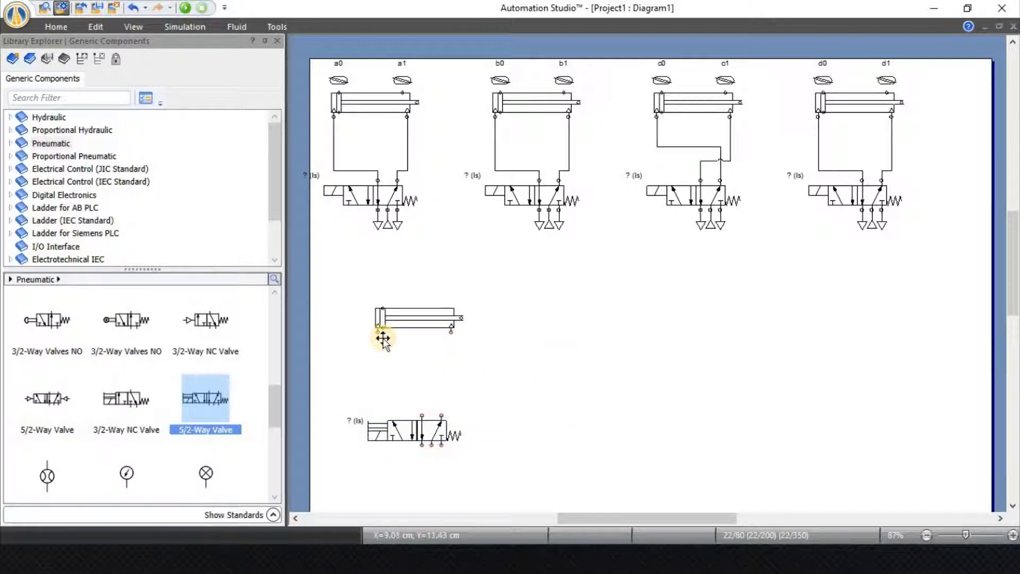
{"action": "left_click_drag", "start_coordinate": [377, 330], "coordinate": [423, 415]}
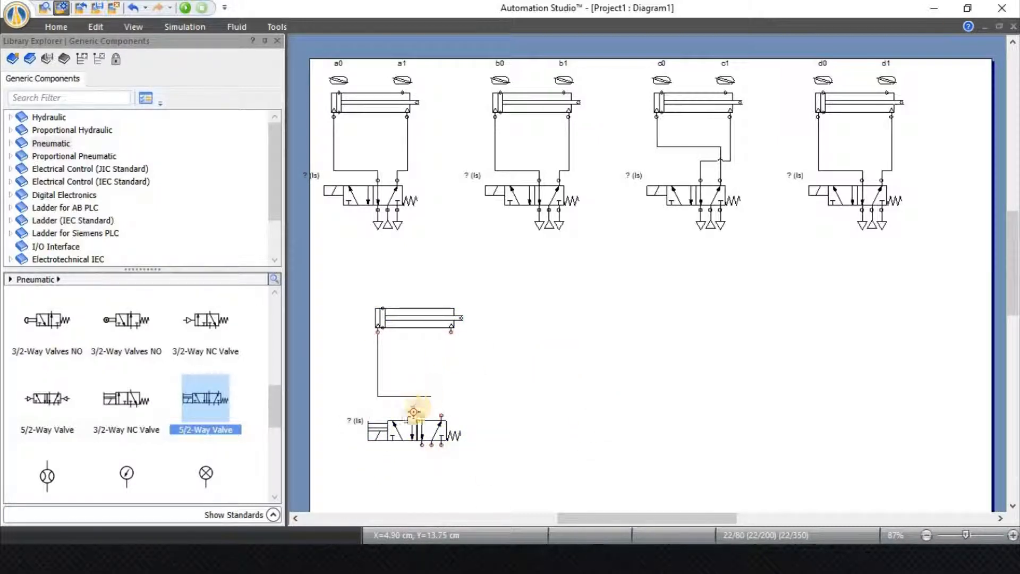
{"action": "left_click_drag", "start_coordinate": [451, 331], "coordinate": [441, 416]}
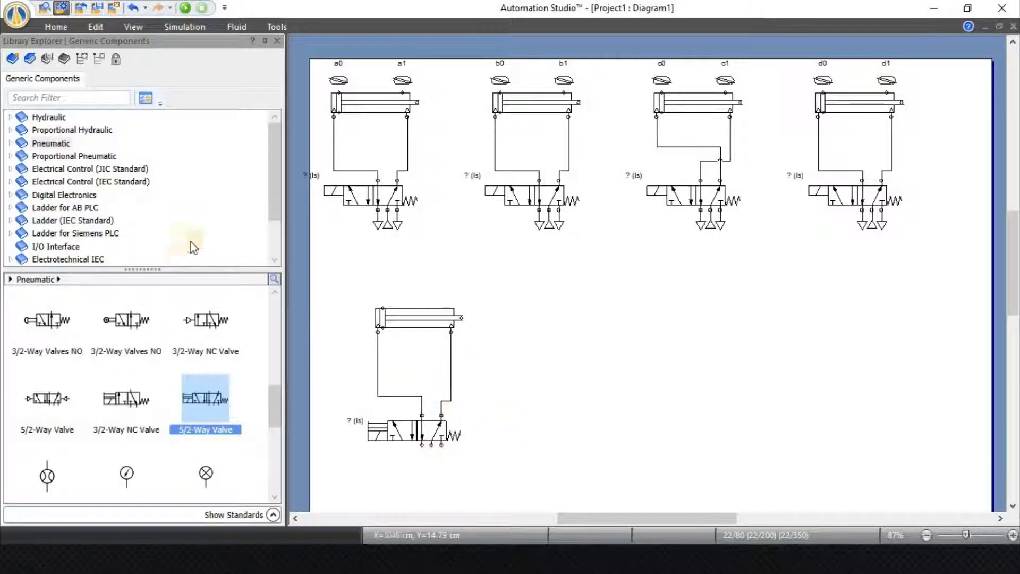
- Attach a Pneumatic Pressure Source to the new valve's middle lower port and Exhausts to its two outer lower ports
{"action": "scroll", "coordinate": [199, 437], "scroll_direction": "up", "scroll_amount": 5}
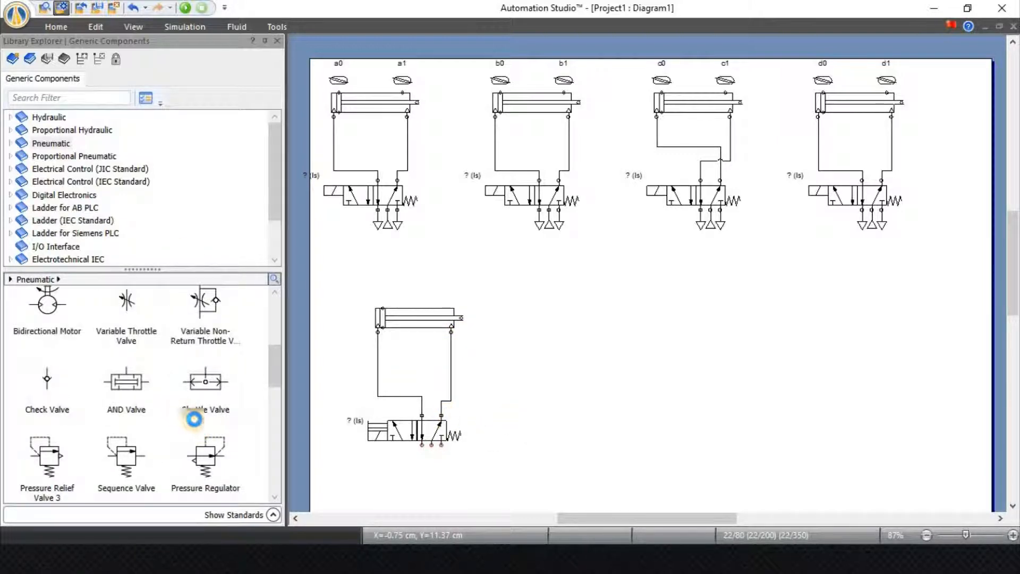
{"action": "scroll", "coordinate": [212, 438], "scroll_direction": "up", "scroll_amount": 1}
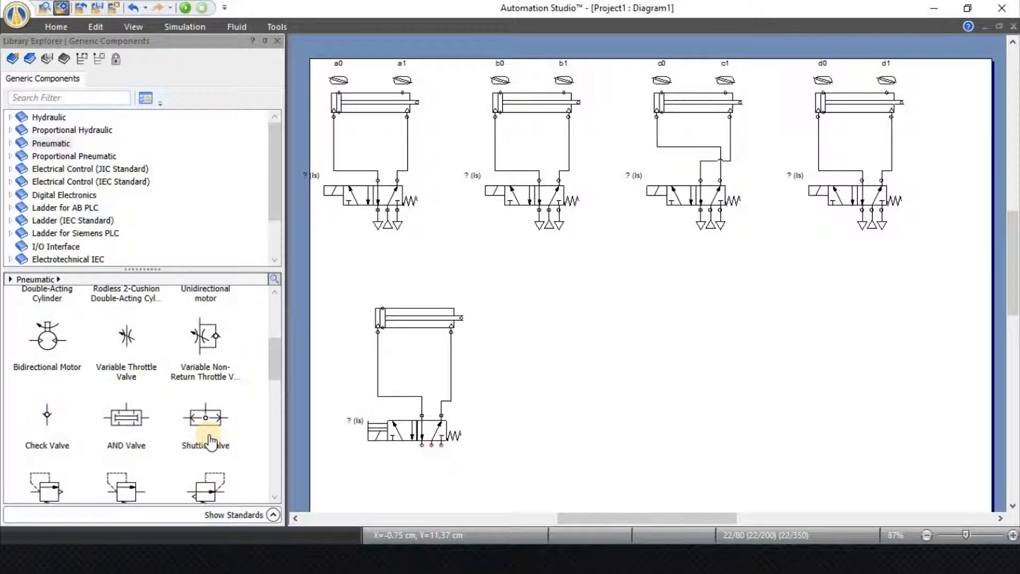
{"action": "scroll", "coordinate": [167, 374], "scroll_direction": "up", "scroll_amount": 2}
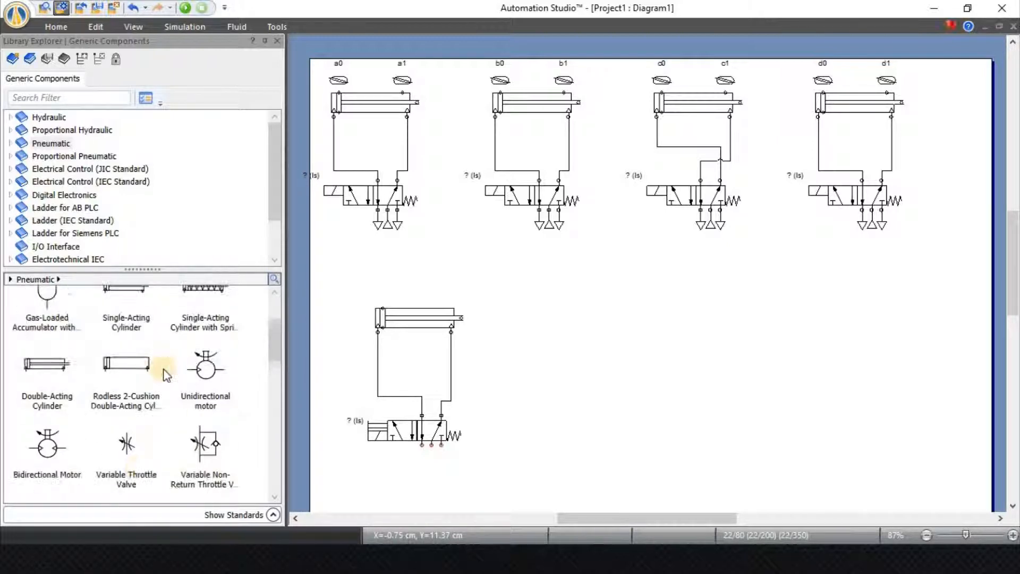
{"action": "scroll", "coordinate": [161, 371], "scroll_direction": "up", "scroll_amount": 3}
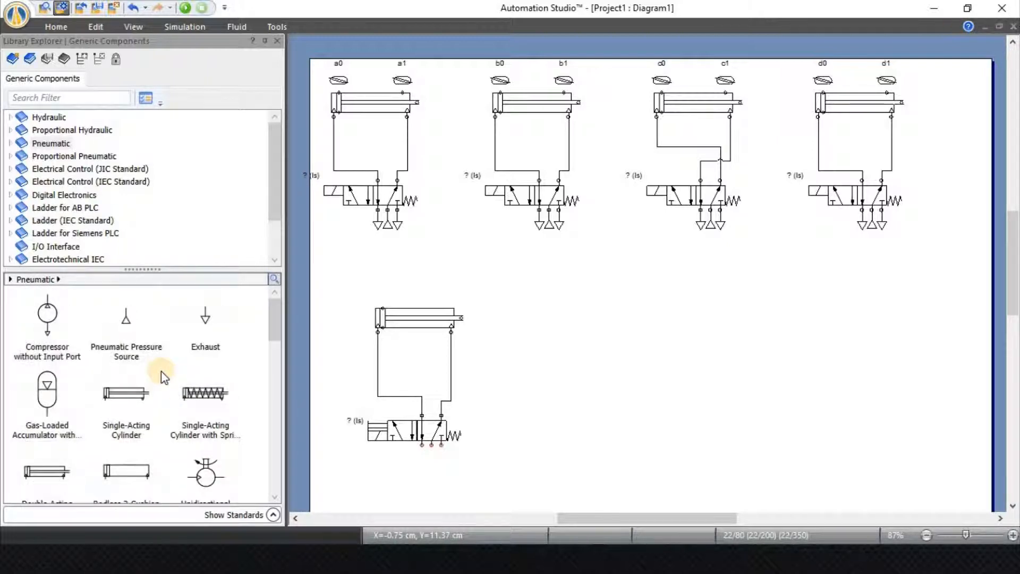
{"action": "left_click_drag", "start_coordinate": [126, 327], "coordinate": [435, 446]}
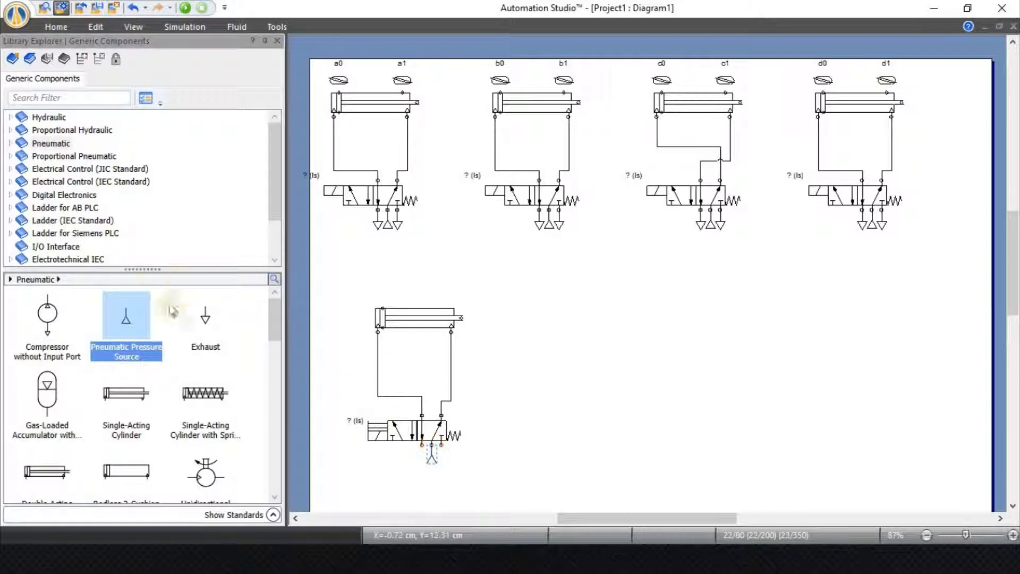
{"action": "left_click_drag", "start_coordinate": [205, 319], "coordinate": [428, 469]}
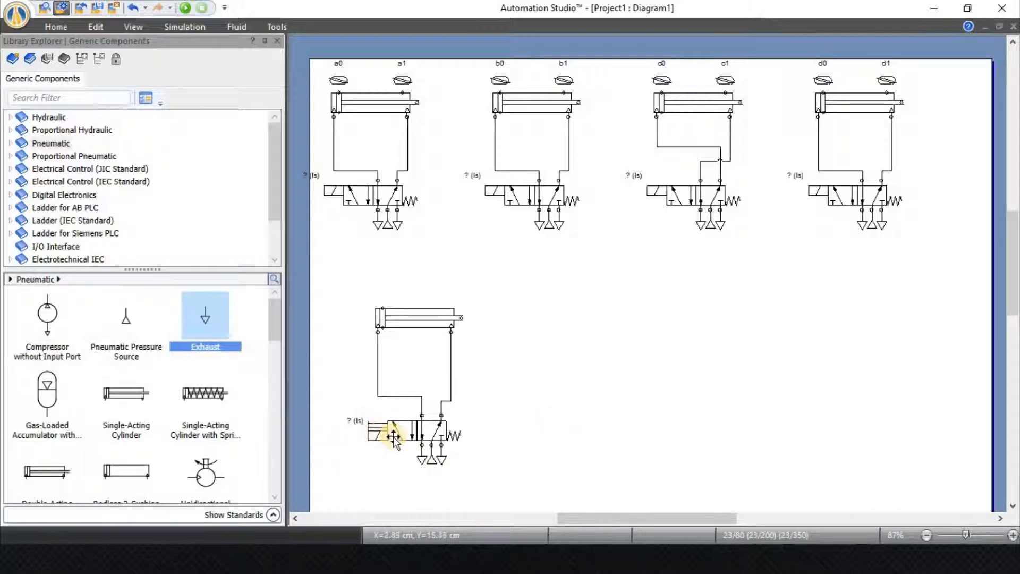
- Remove the upper actuator above the solenoid from the new 5/2-way valve in its Builder properties and apply the change
{"action": "double_click", "coordinate": [377, 436]}
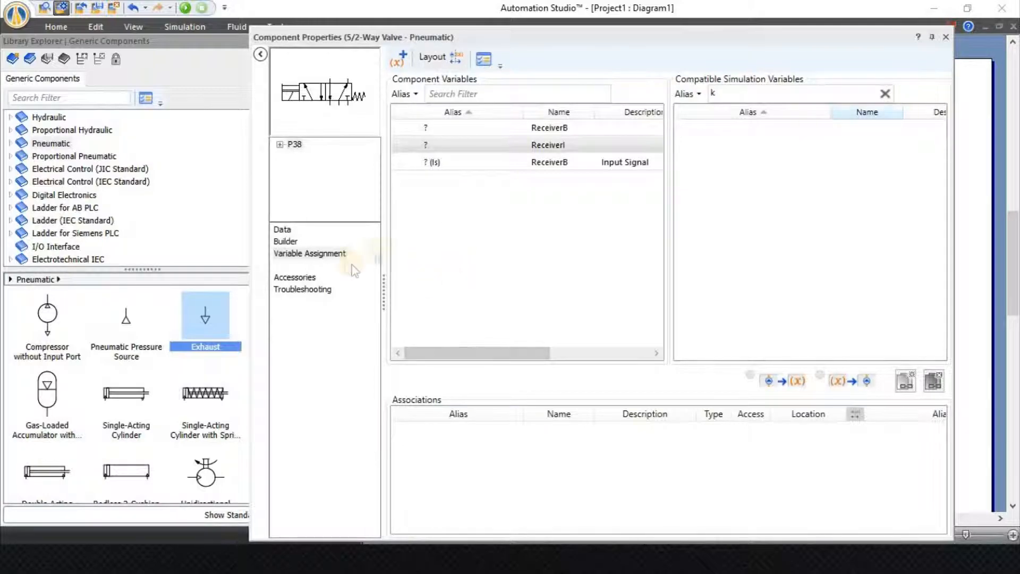
{"action": "left_click", "coordinate": [286, 243]}
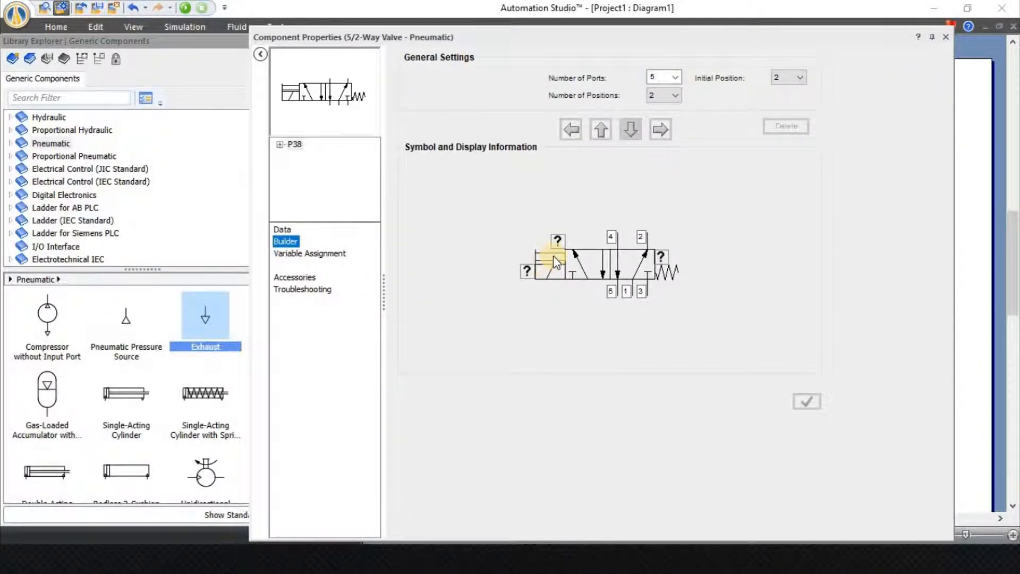
{"action": "left_click", "coordinate": [555, 261]}
{"action": "key", "text": "Delete"}
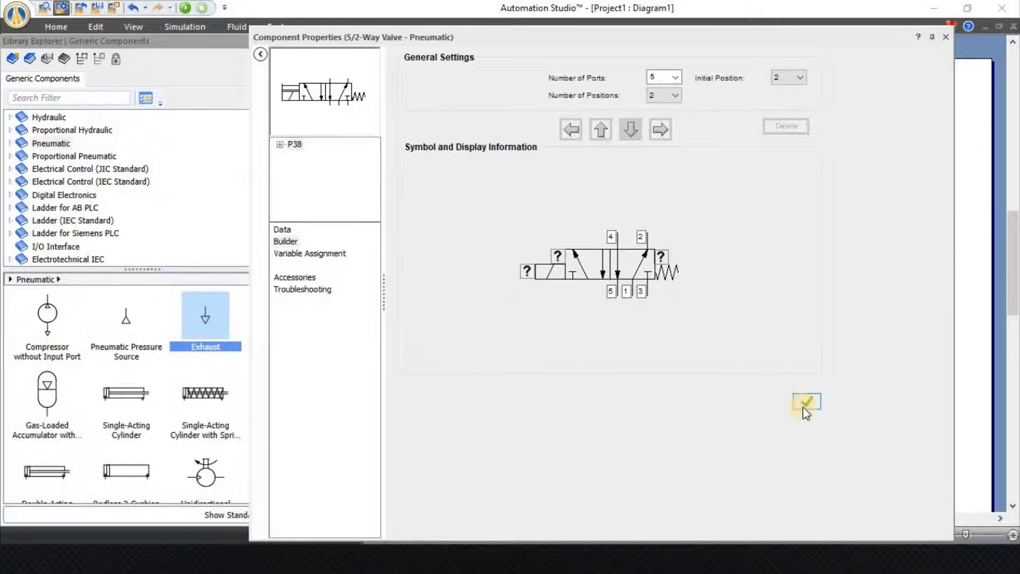
{"action": "left_click", "coordinate": [946, 37]}
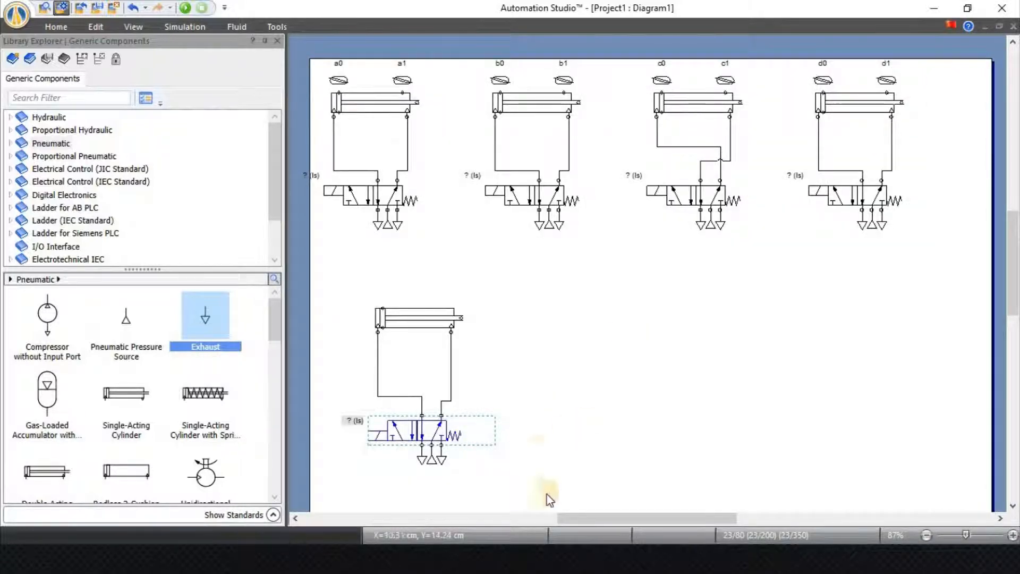
- Delete the whole new circuit of cylinder, valve, lines, pressure source and exhausts below the four existing circuits
{"action": "left_click", "coordinate": [531, 472]}
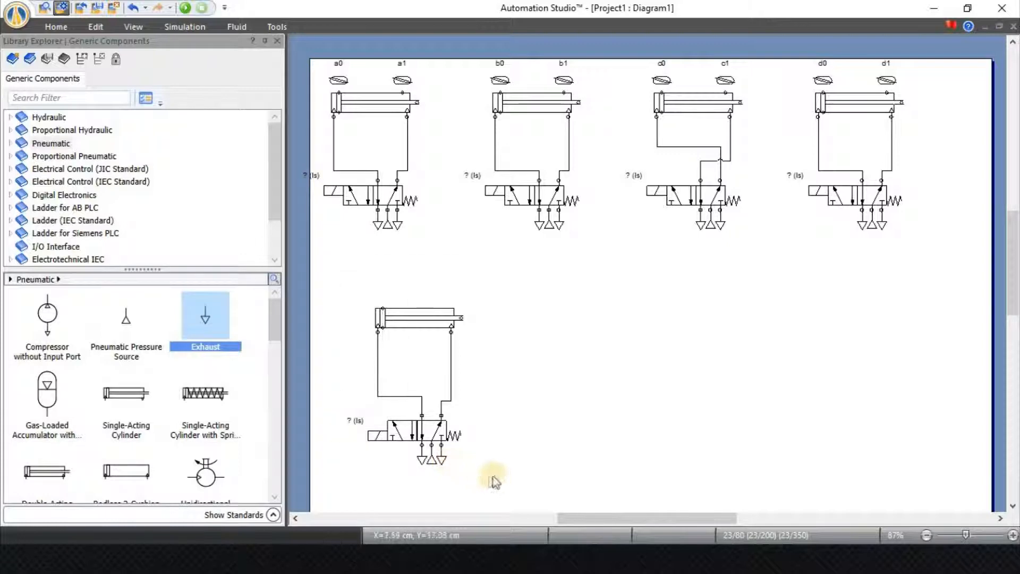
{"action": "left_click_drag", "start_coordinate": [494, 481], "coordinate": [444, 387]}
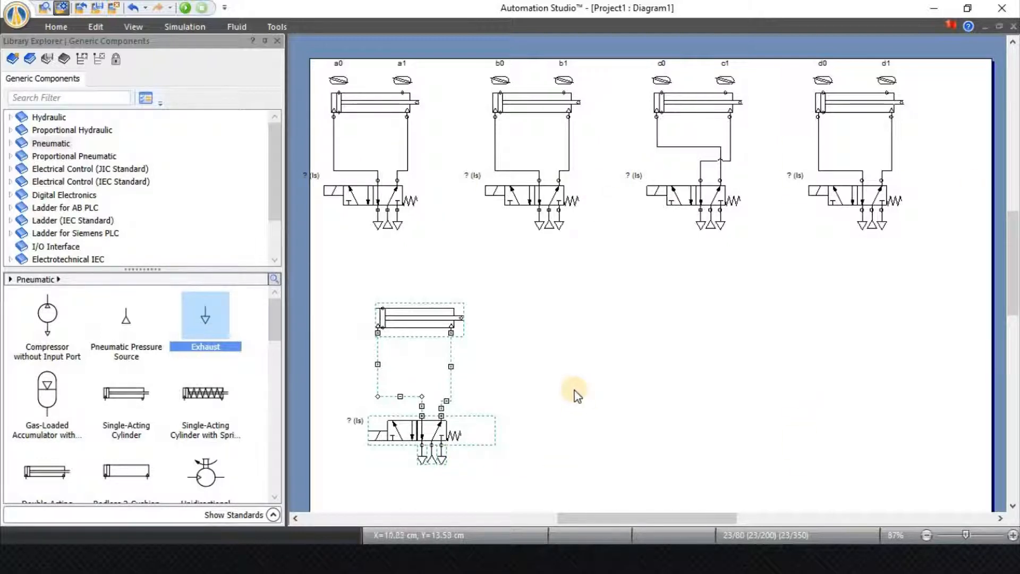
{"action": "key", "text": "Delete"}
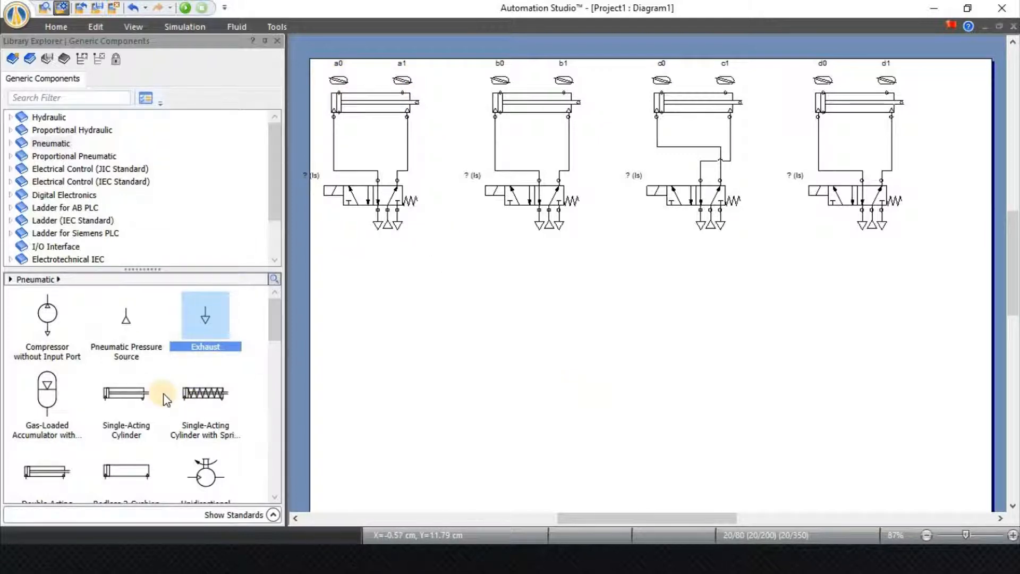
- Place a Magnetic Sensor from the Pneumatic proximity sensors on the diagram
{"action": "left_click", "coordinate": [12, 144]}
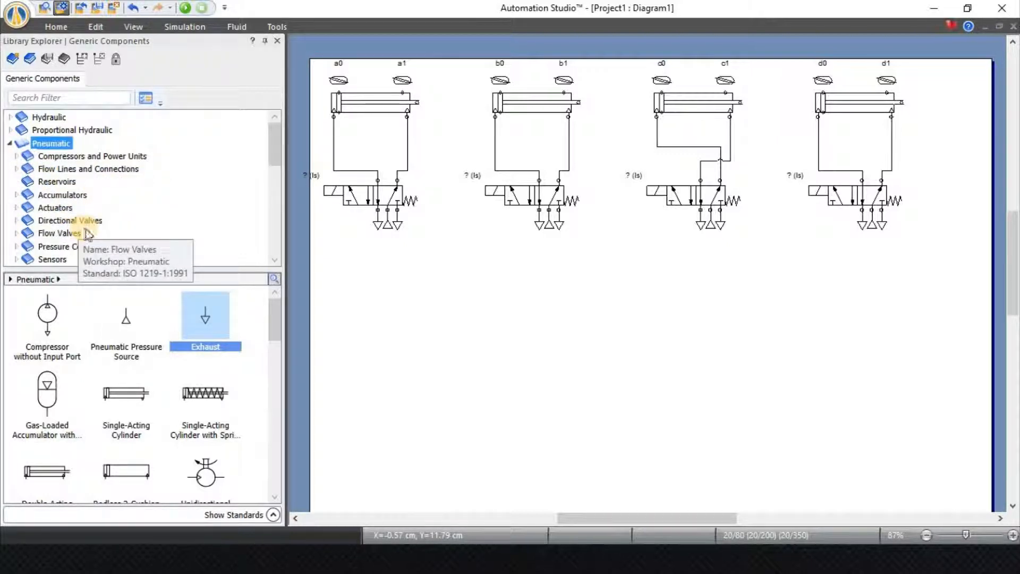
{"action": "left_click", "coordinate": [16, 260]}
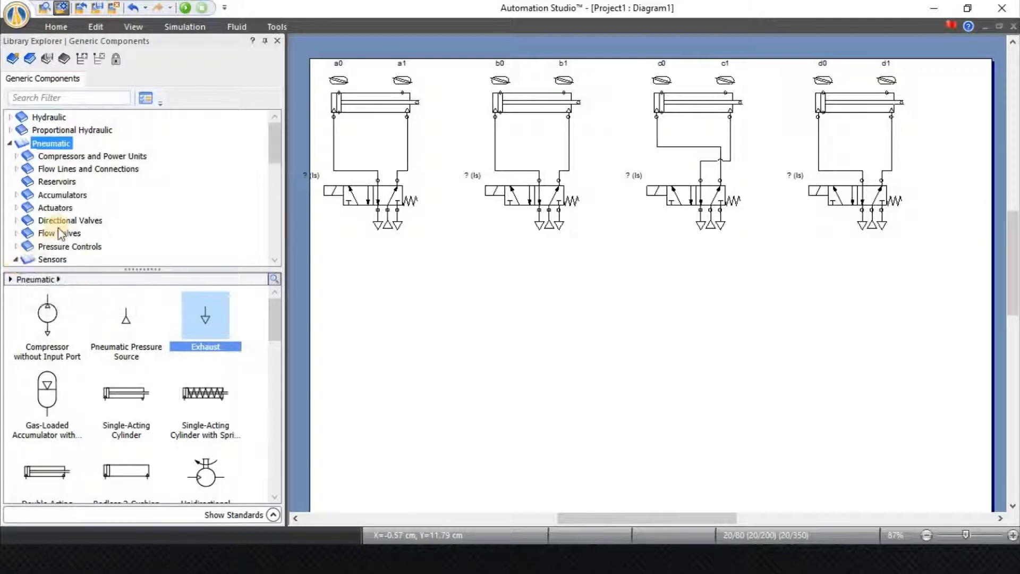
{"action": "scroll", "coordinate": [63, 223], "scroll_direction": "down", "scroll_amount": 2}
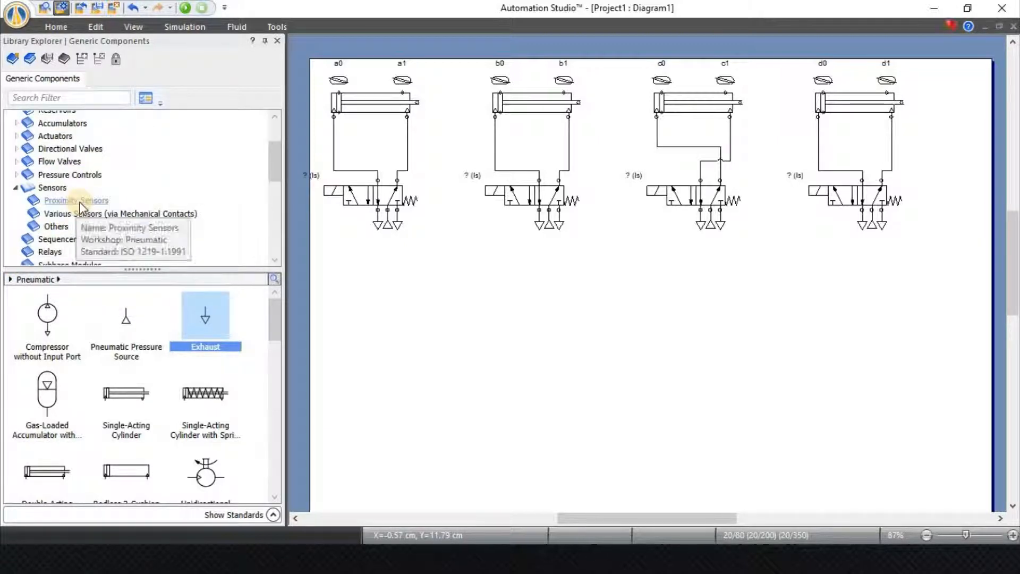
{"action": "left_click", "coordinate": [80, 203]}
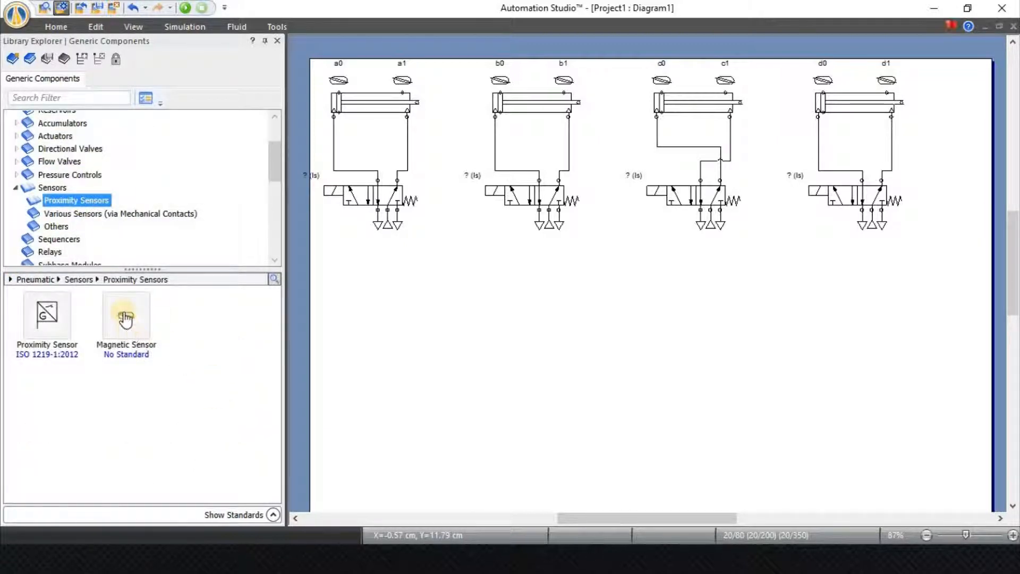
{"action": "left_click_drag", "start_coordinate": [126, 319], "coordinate": [404, 94]}
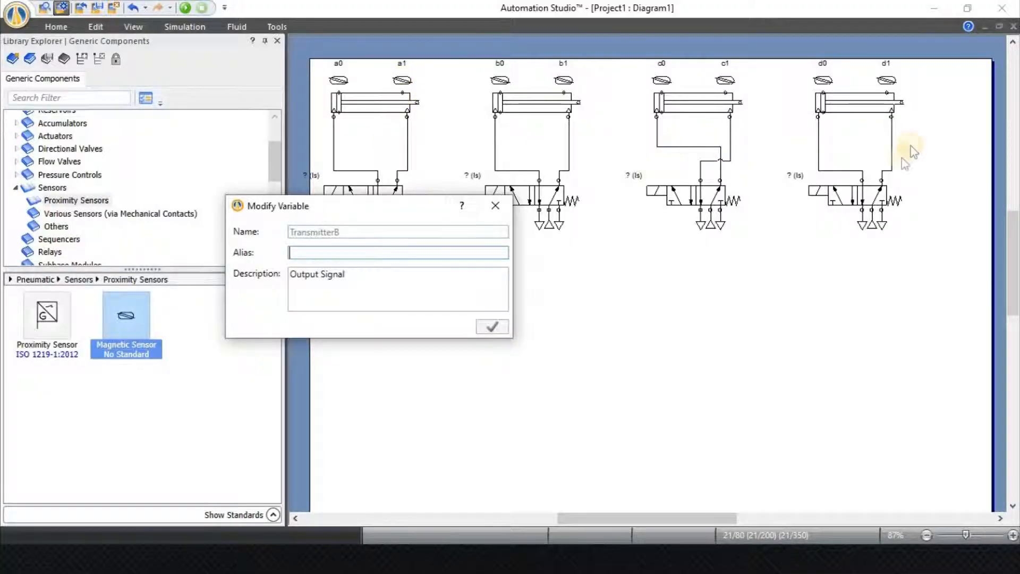
- Dismiss the sensor's variable settings without an alias and delete the newly placed magnetic sensor
{"action": "left_click", "coordinate": [493, 207]}
{"action": "left_click_drag", "start_coordinate": [451, 340], "coordinate": [388, 303]}
{"action": "key", "text": "Delete"}
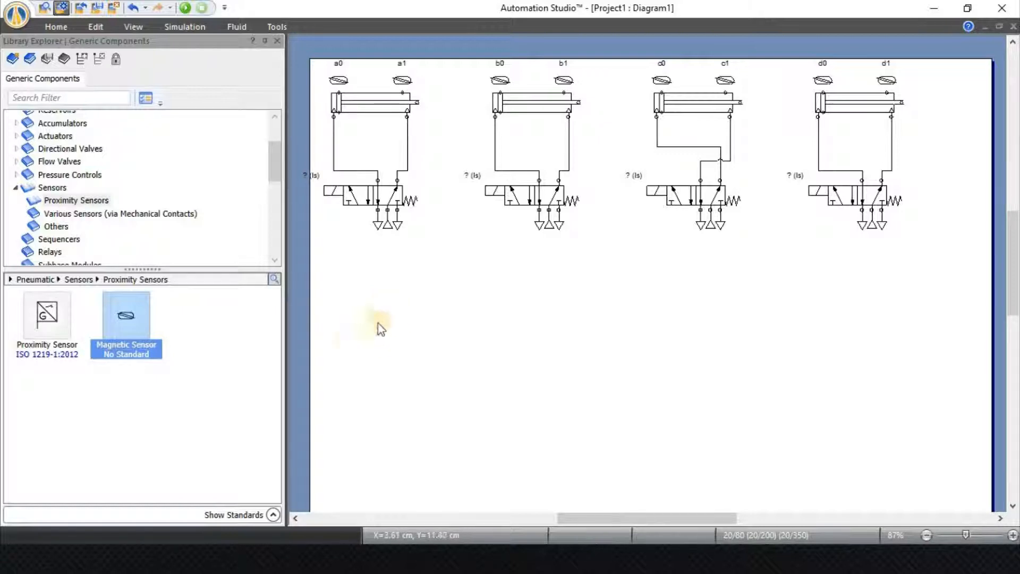
- Place a 24 Volts power supply from Electrical Control (IEC Standard) below the first circuit and a Common (0 Volts) beneath it
{"action": "scroll", "coordinate": [13, 195], "scroll_direction": "up", "scroll_amount": 2}
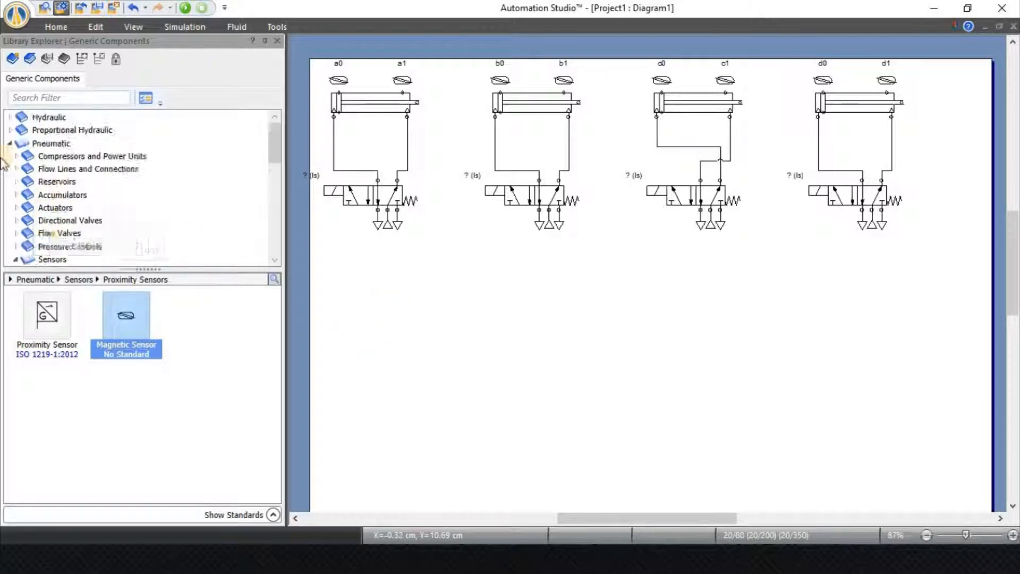
{"action": "left_click", "coordinate": [12, 144]}
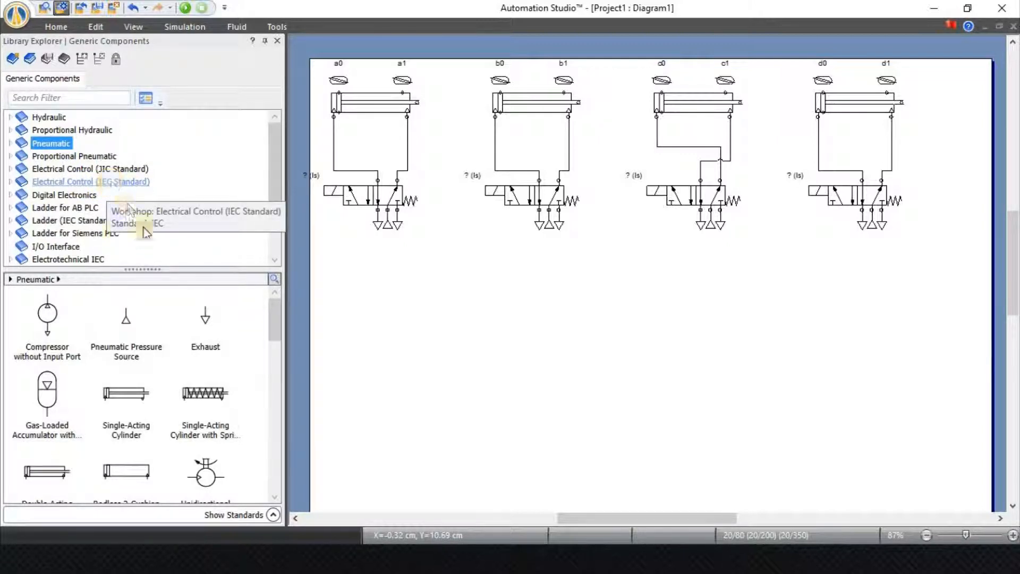
{"action": "left_click", "coordinate": [111, 181]}
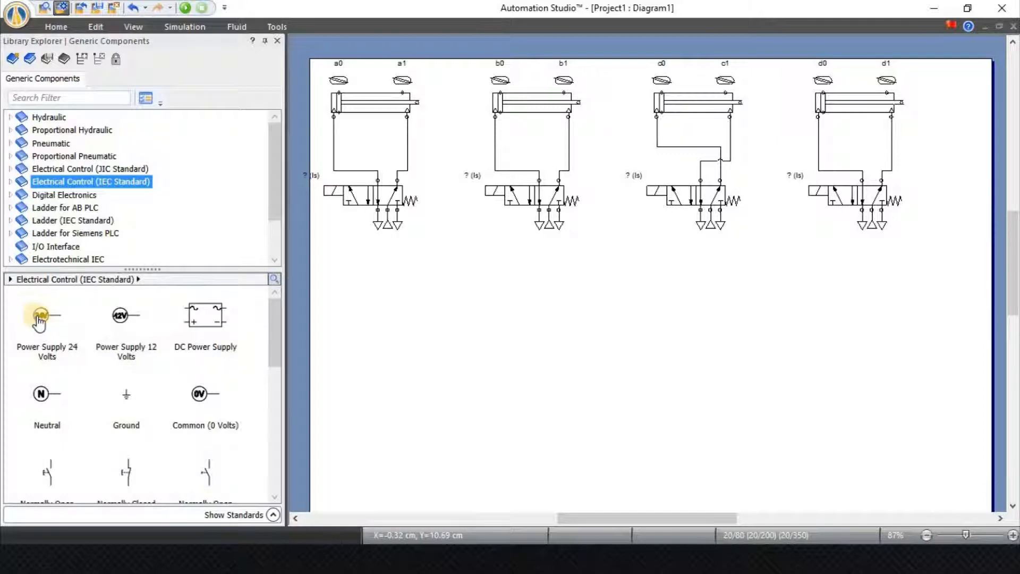
{"action": "left_click_drag", "start_coordinate": [39, 318], "coordinate": [345, 310]}
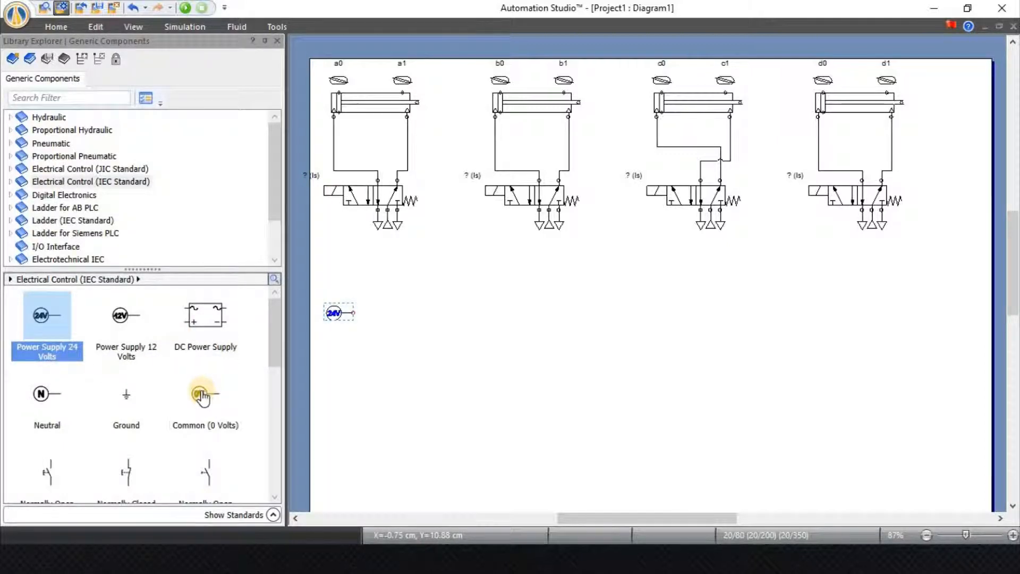
{"action": "left_click_drag", "start_coordinate": [202, 396], "coordinate": [339, 445]}
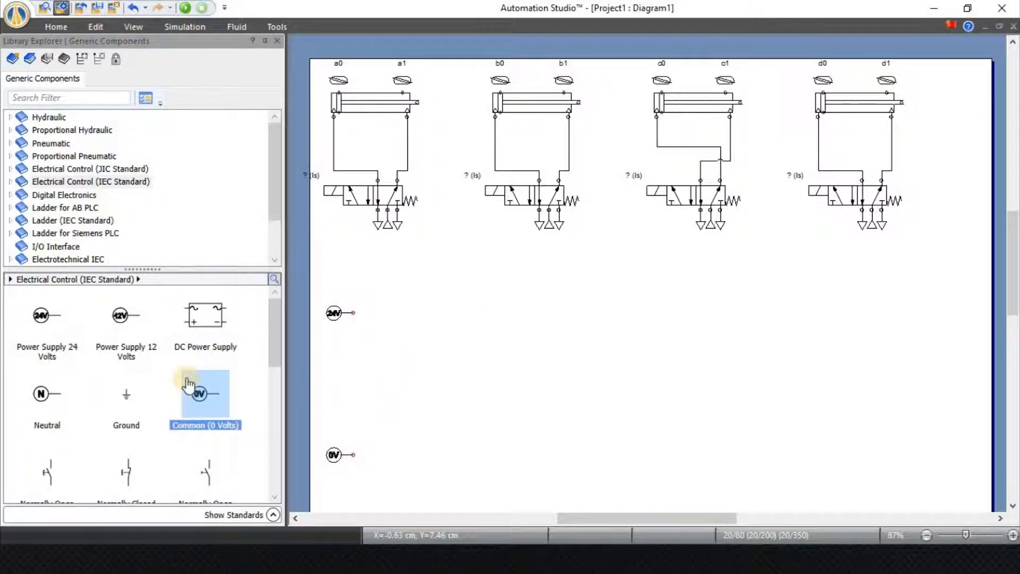
- Place a Normally Open Push-Button beside and just below the 24 V supply with the alias INICIO
{"action": "scroll", "coordinate": [189, 383], "scroll_direction": "down", "scroll_amount": 1}
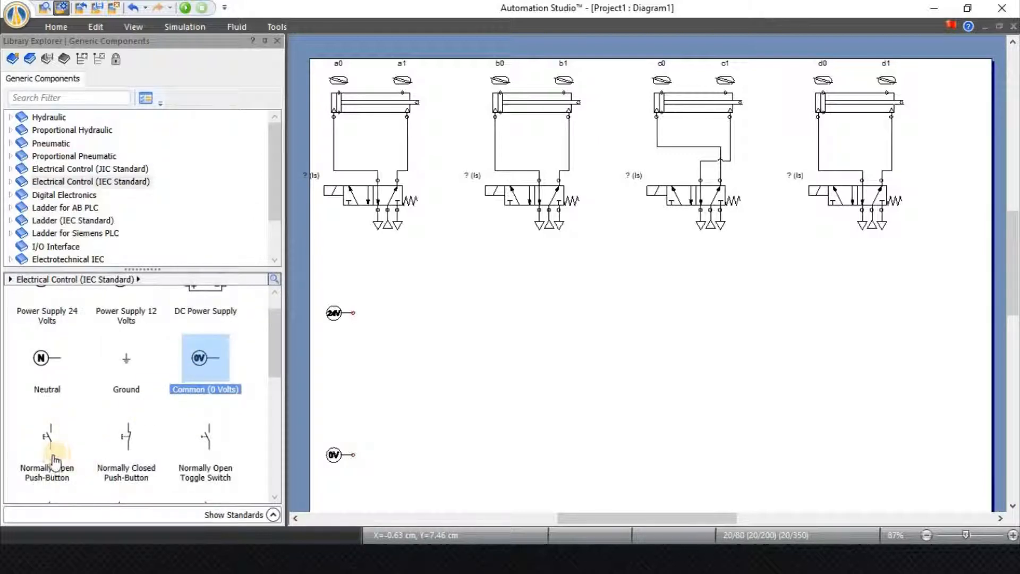
{"action": "left_click_drag", "start_coordinate": [48, 447], "coordinate": [363, 325]}
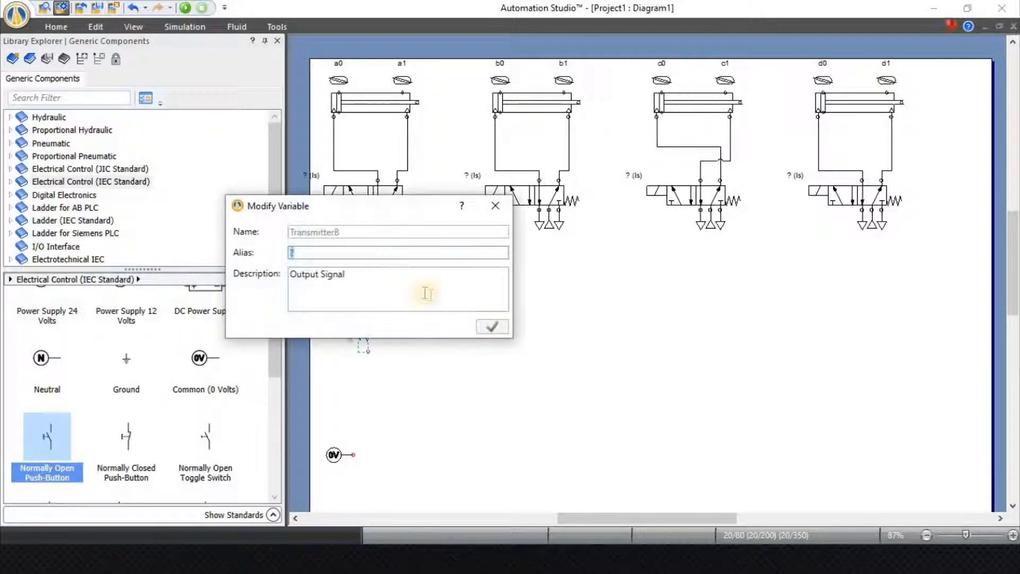
{"action": "type", "text": "iNIC"}
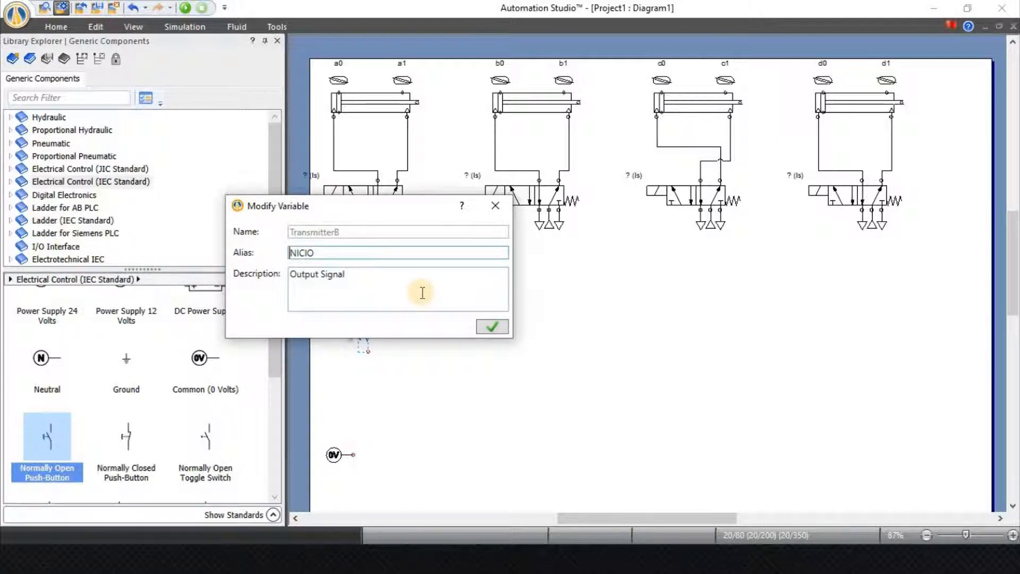
{"action": "left_click", "coordinate": [488, 326]}
- Wire the 24 V supply's terminal to the upper terminal of the INICIO push-button
{"action": "left_click", "coordinate": [387, 320]}
{"action": "left_click", "coordinate": [354, 313]}
{"action": "left_click", "coordinate": [368, 321]}
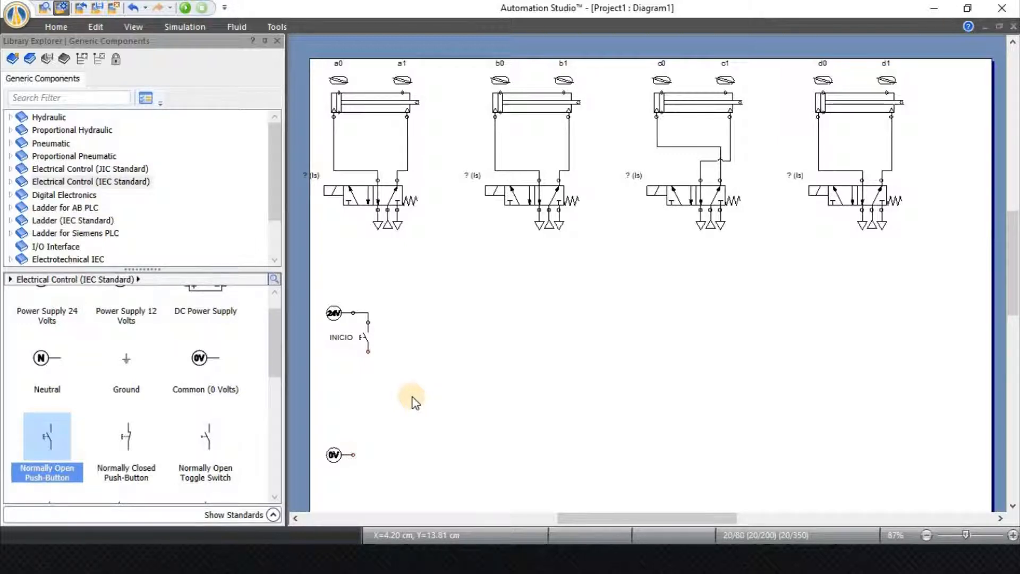
- Switch to the slide presentation to review the cylinder movement sequence and its group division
{"action": "key", "text": "alt+Tab"}
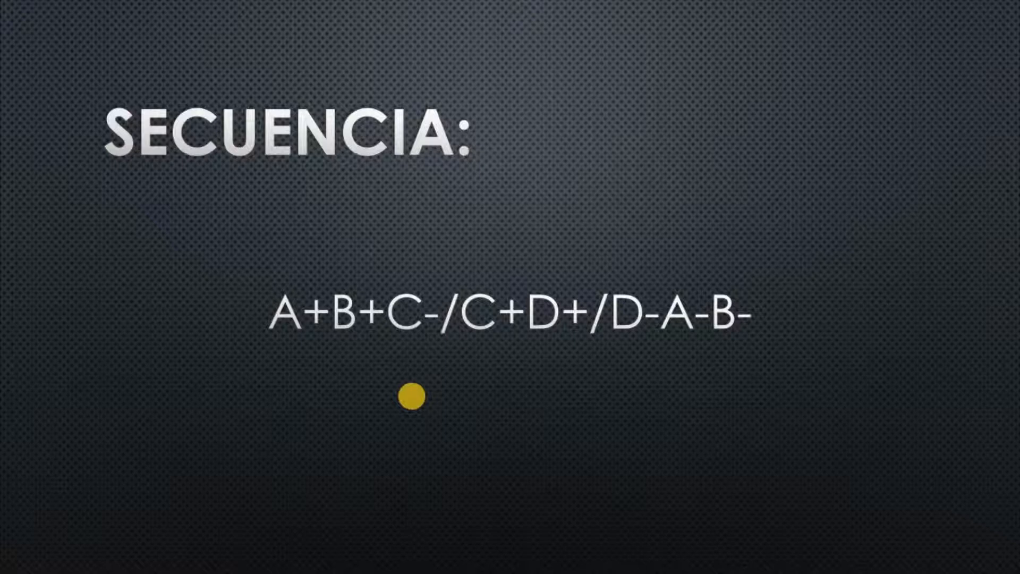
{"action": "left_click", "coordinate": [412, 396]}
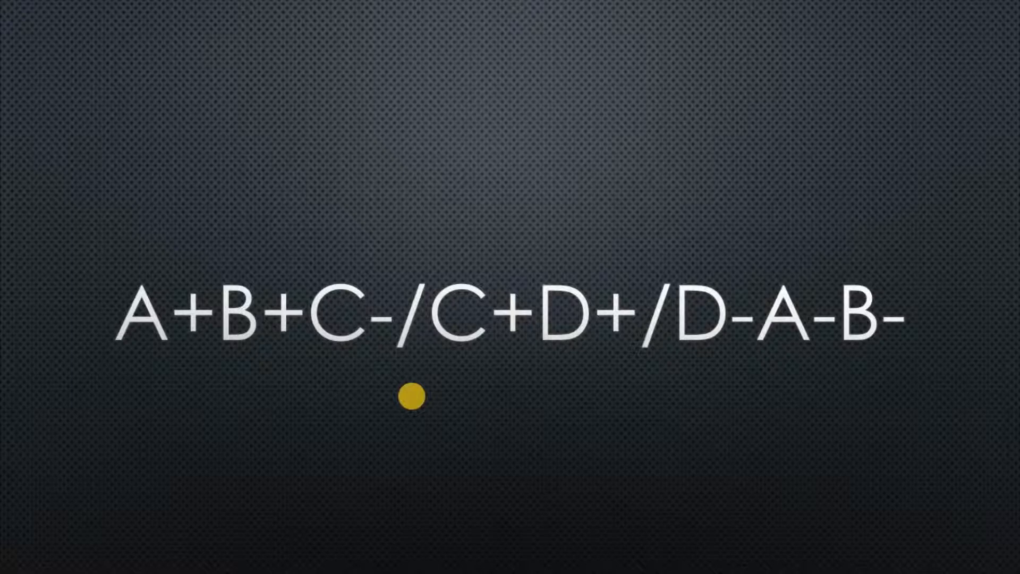
{"action": "left_click", "coordinate": [412, 396]}
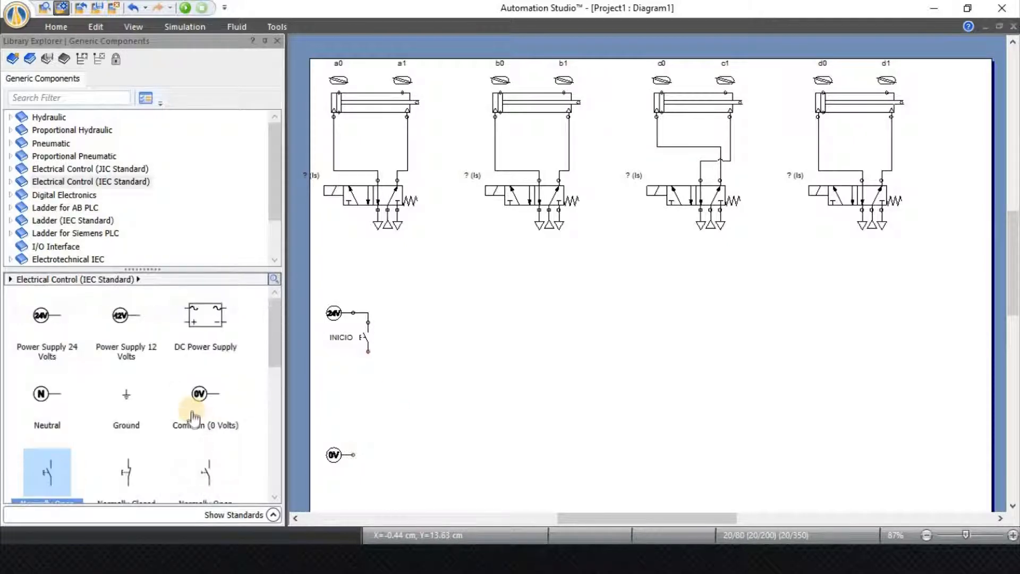
- Place a Coil from Electrical Control (IEC Standard) beside the 0 V common with the alias k1
{"action": "scroll", "coordinate": [201, 417], "scroll_direction": "down", "scroll_amount": 1}
{"action": "scroll", "coordinate": [199, 412], "scroll_direction": "down", "scroll_amount": 1}
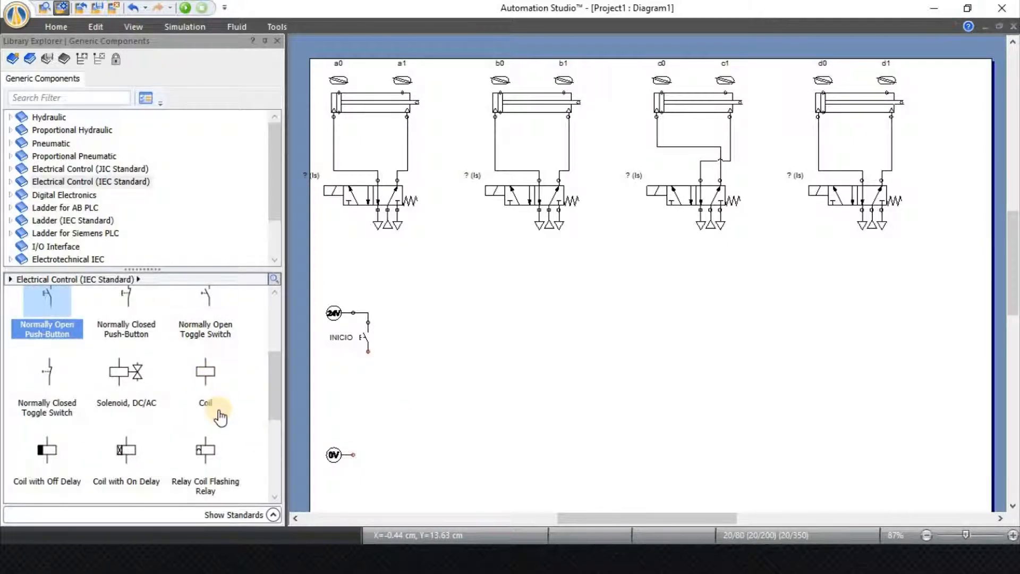
{"action": "scroll", "coordinate": [205, 413], "scroll_direction": "down", "scroll_amount": 1}
{"action": "scroll", "coordinate": [209, 414], "scroll_direction": "up", "scroll_amount": 1}
{"action": "left_click_drag", "start_coordinate": [206, 381], "coordinate": [378, 424]}
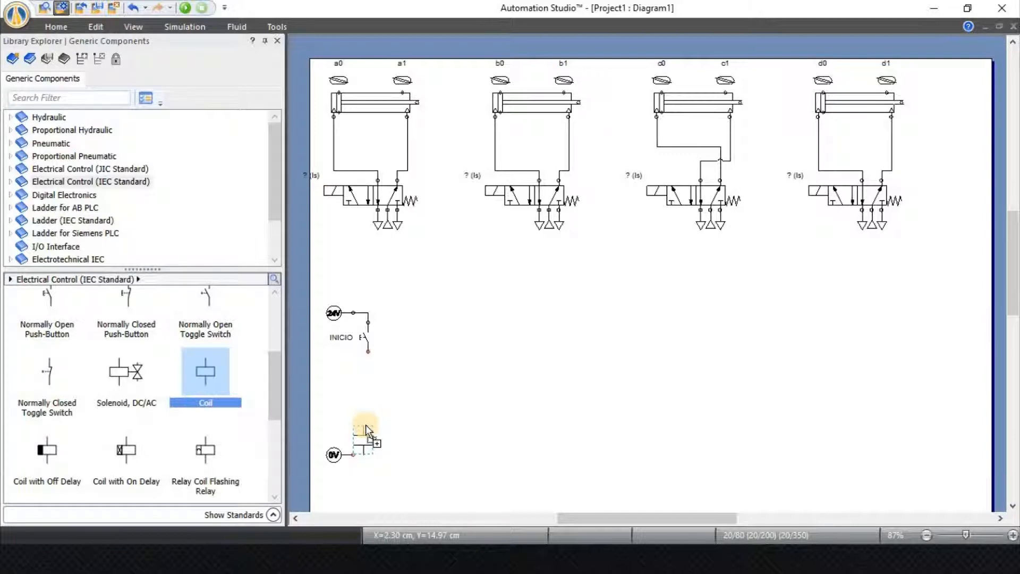
{"action": "left_click_drag", "start_coordinate": [366, 425], "coordinate": [365, 426]}
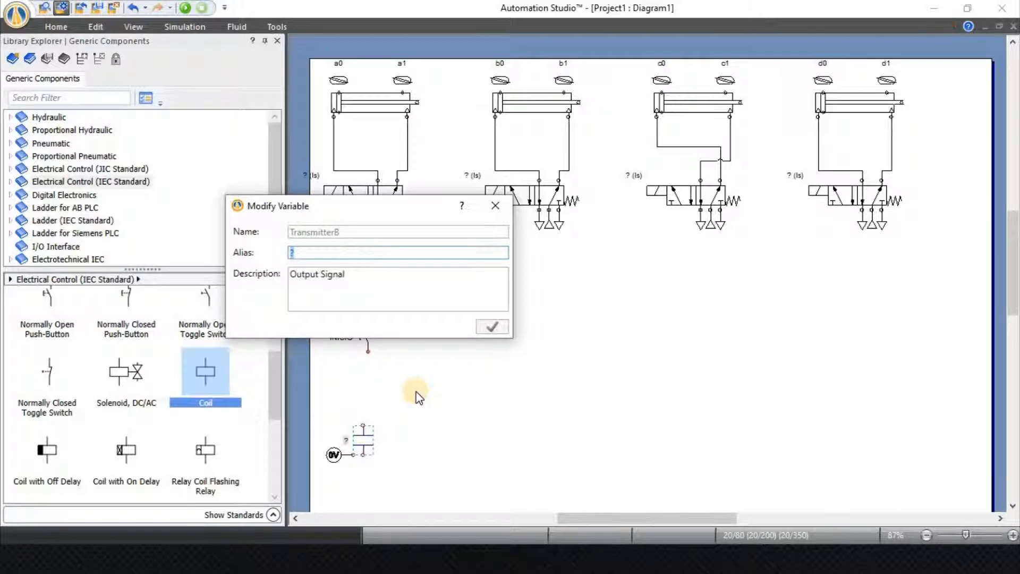
{"action": "type", "text": "k1"}
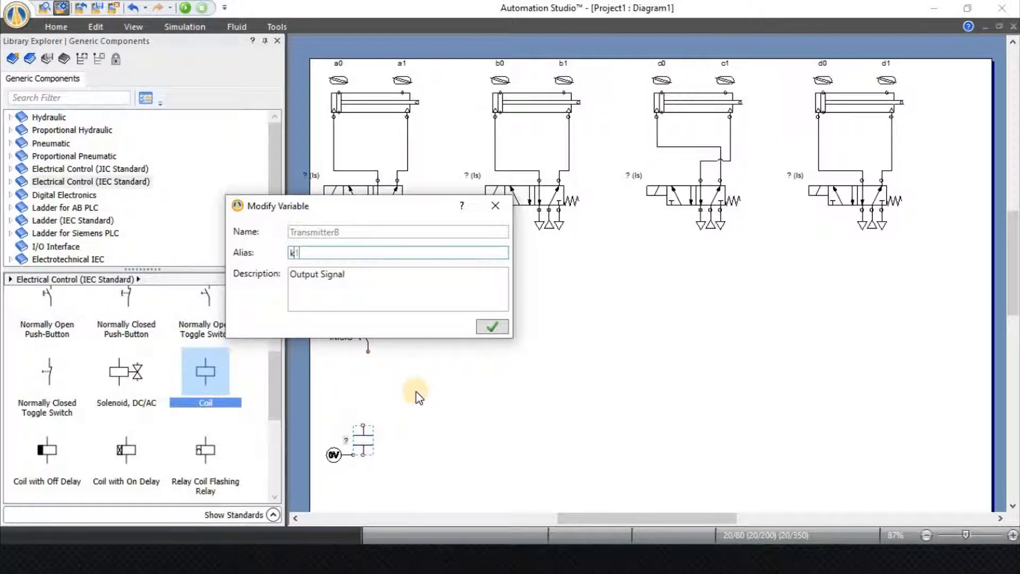
{"action": "key", "text": "Return"}
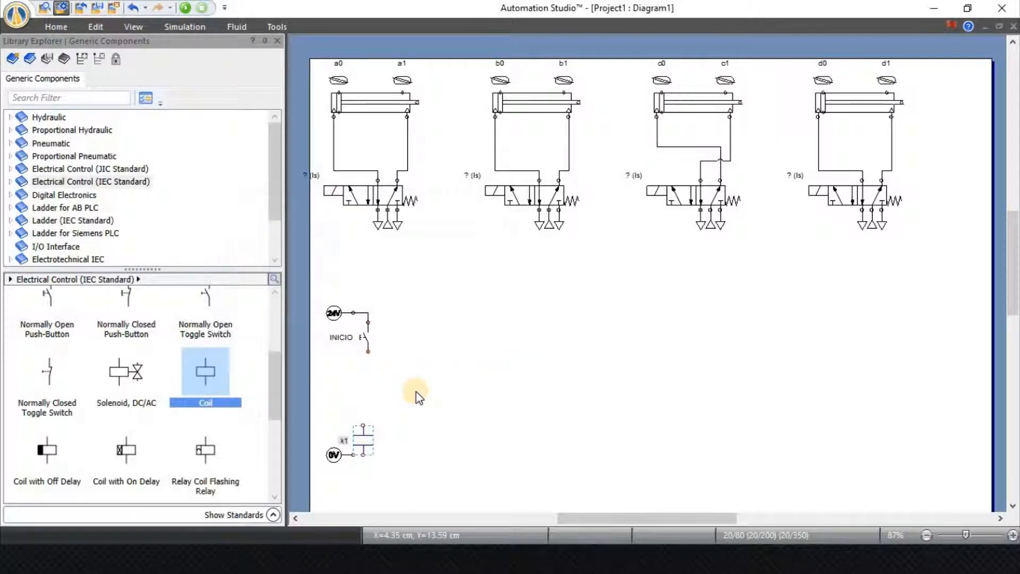
- Add two more coils in the same row after k1, with the aliases k2 and k3
{"action": "left_click_drag", "start_coordinate": [209, 372], "coordinate": [408, 424]}
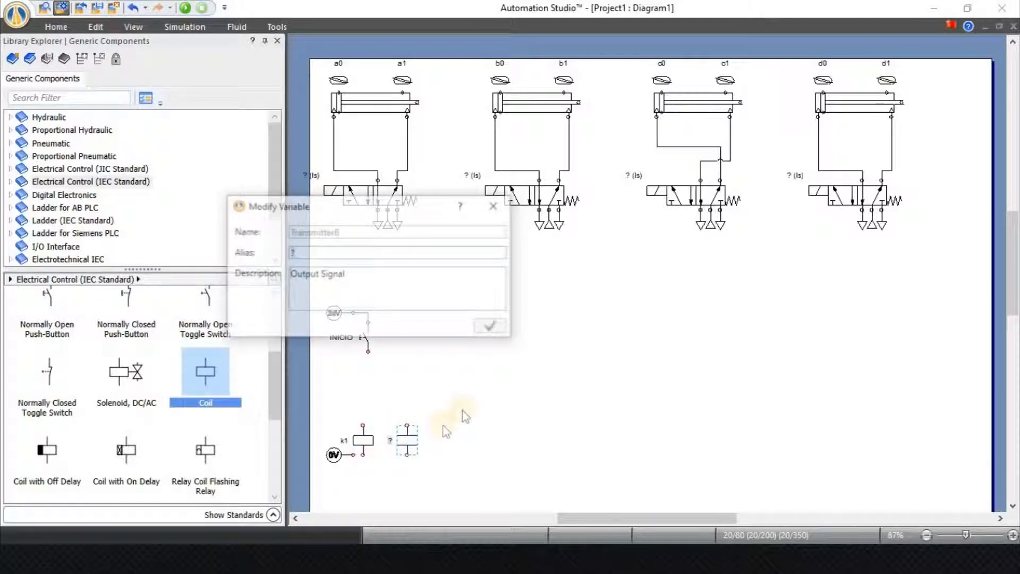
{"action": "type", "text": "k"}
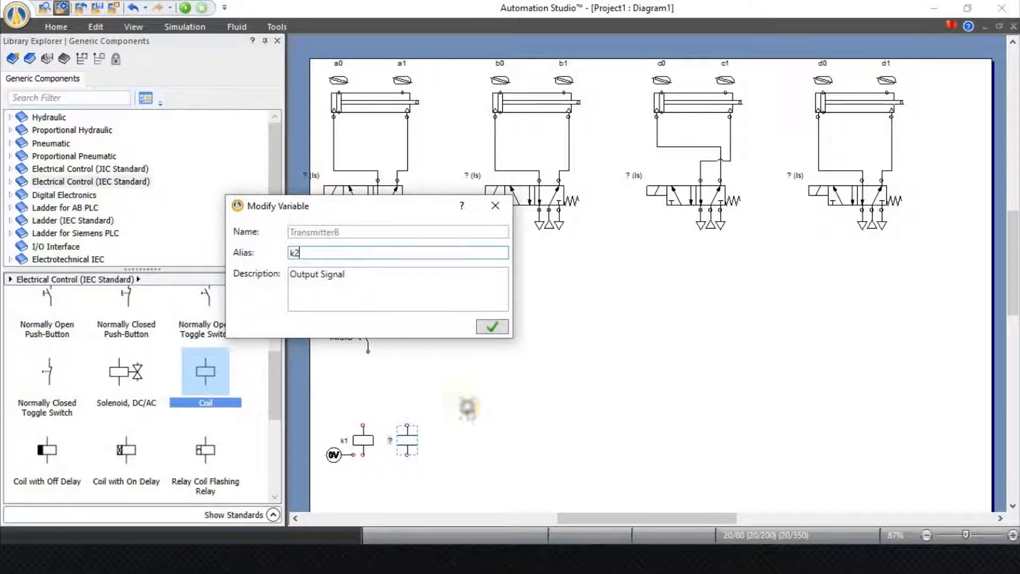
{"action": "type", "text": "2"}
{"action": "key", "text": "Return"}
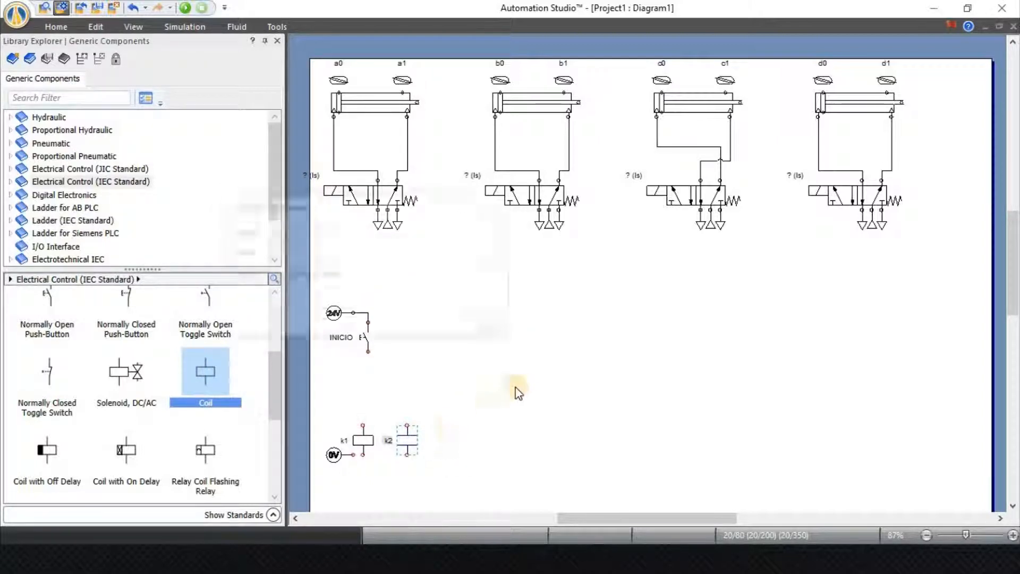
{"action": "type", "text": "k3"}
{"action": "key", "text": "Return"}
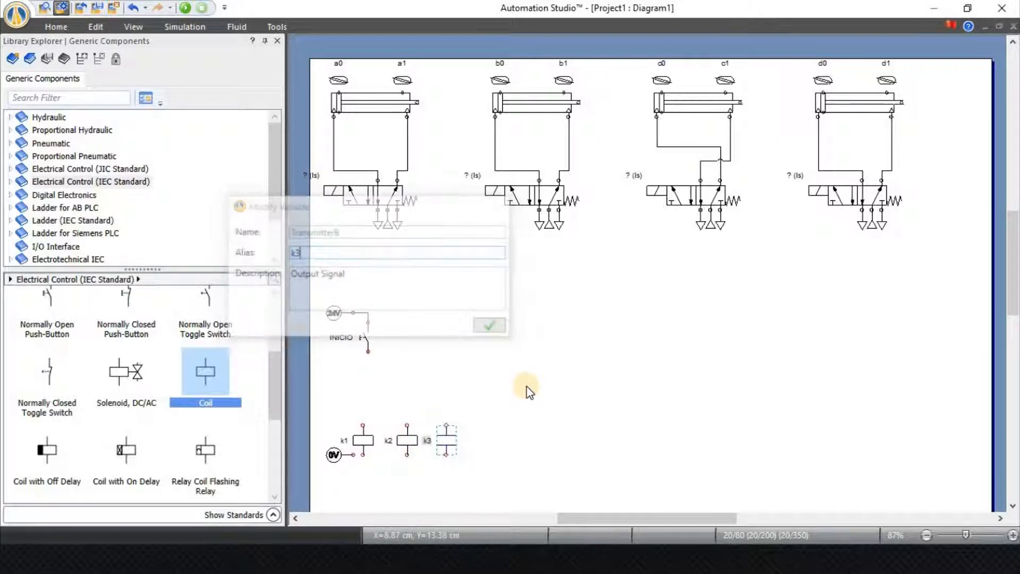
- Place two coils after k3 in the row and give them the aliases k4 and k5
{"action": "left_click_drag", "start_coordinate": [206, 374], "coordinate": [490, 426]}
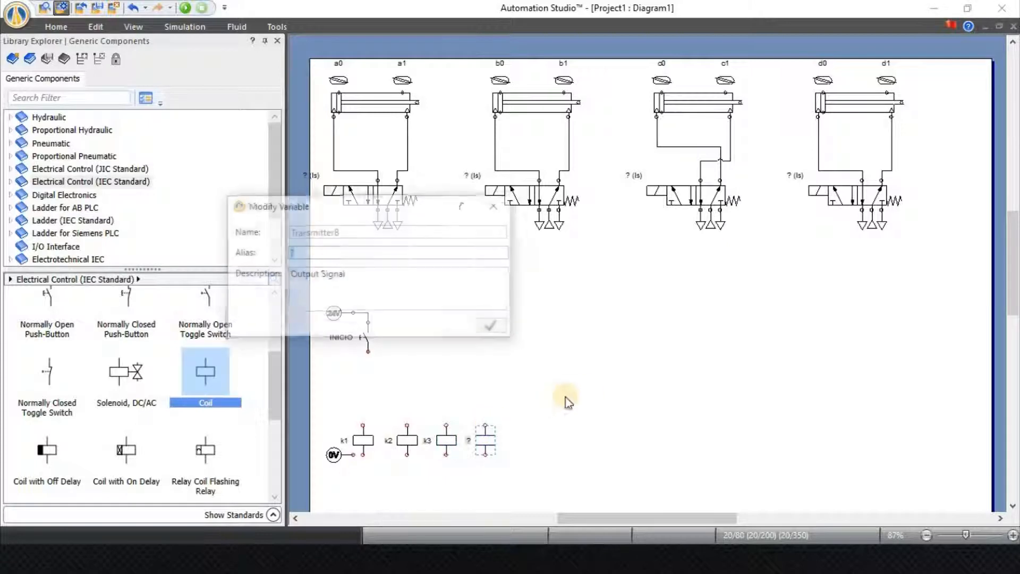
{"action": "type", "text": "k4"}
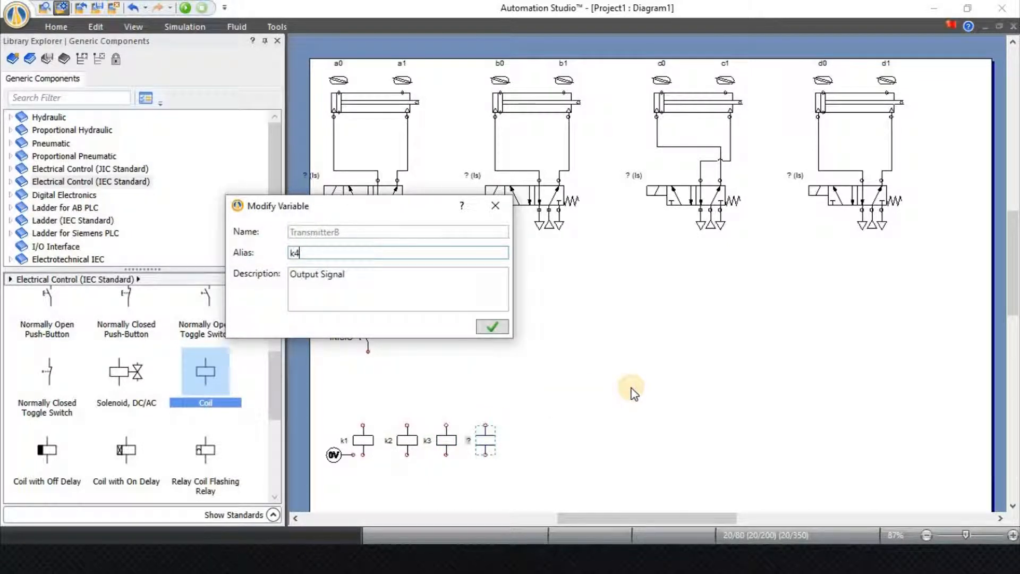
{"action": "key", "text": "Return"}
{"action": "left_click_drag", "start_coordinate": [206, 374], "coordinate": [529, 422]}
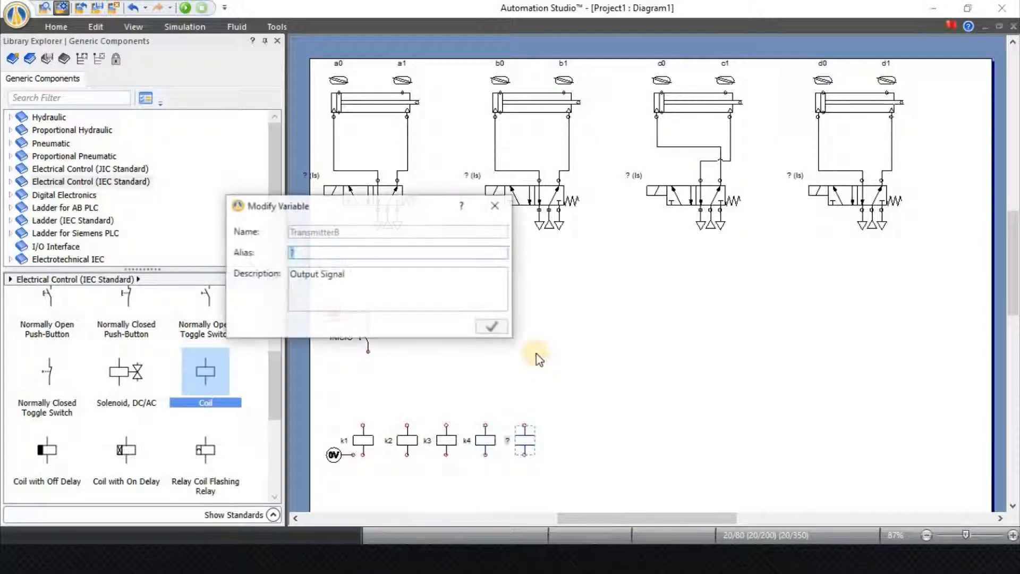
{"action": "type", "text": "k5"}
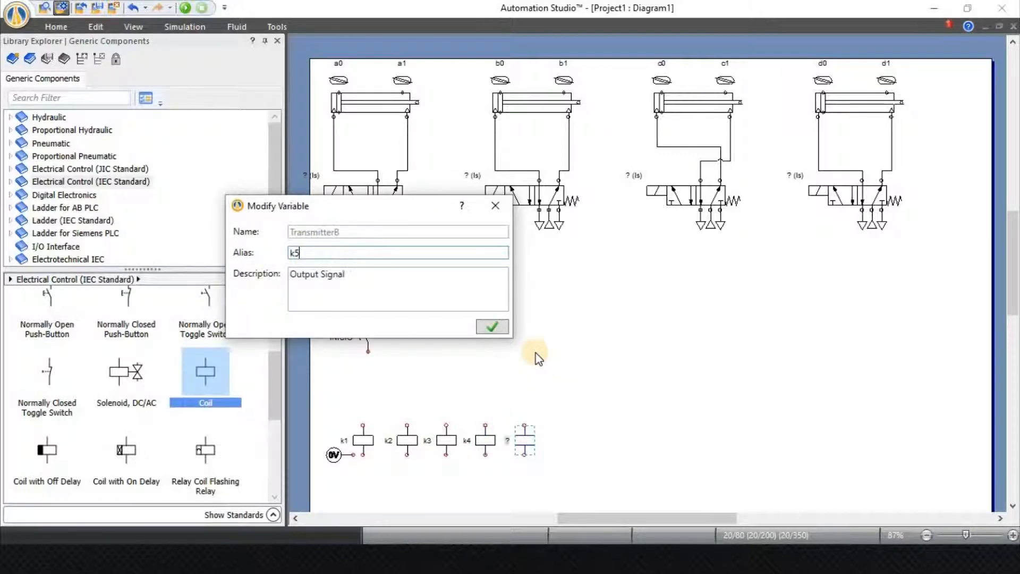
{"action": "key", "text": "Return"}
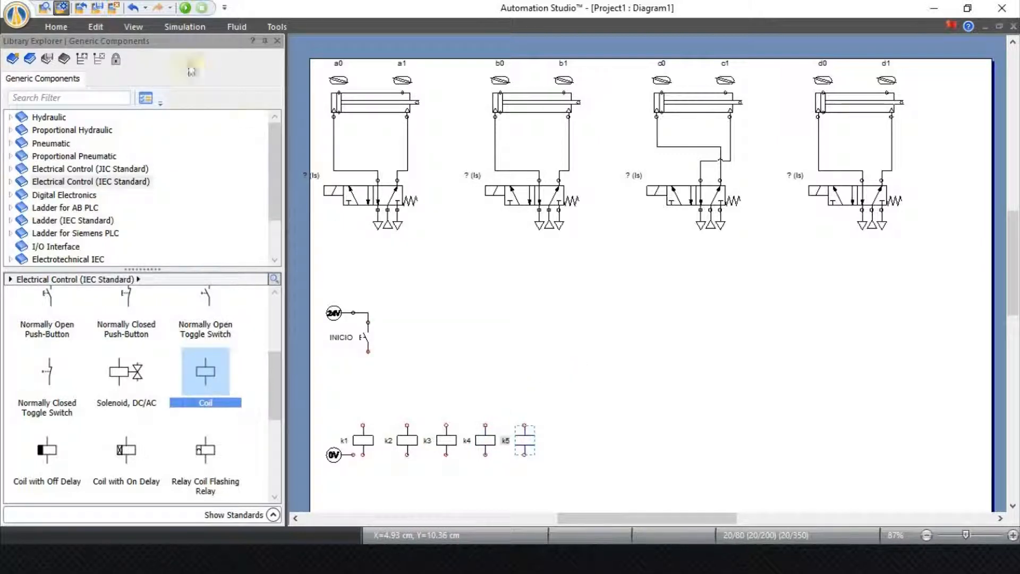
- Continue the coil row after k5 with three coils, aliased k6, k7 and k8
{"action": "left_click_drag", "start_coordinate": [210, 372], "coordinate": [568, 425]}
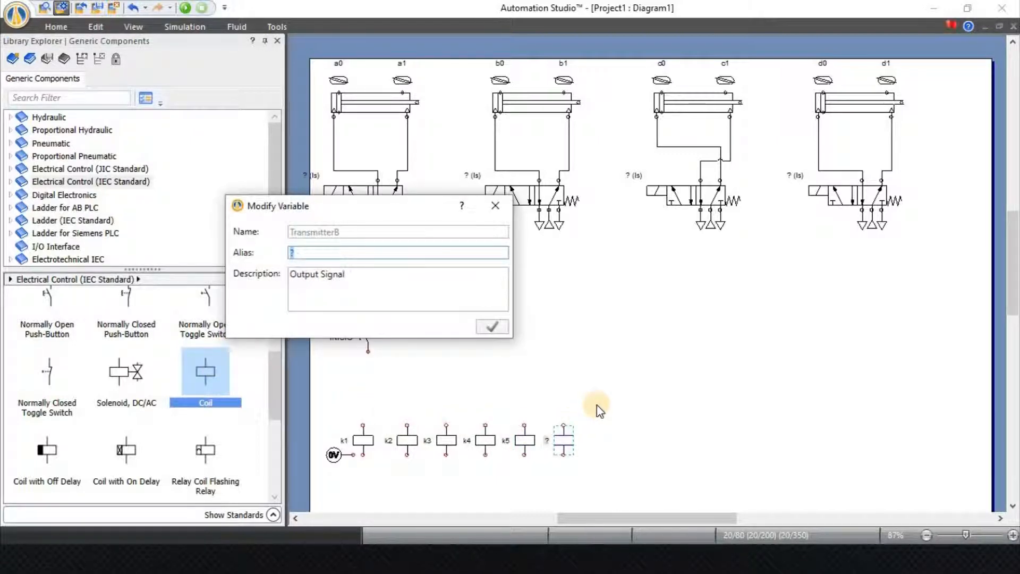
{"action": "type", "text": "k6"}
{"action": "key", "text": "Return"}
{"action": "left_click_drag", "start_coordinate": [206, 371], "coordinate": [604, 430]}
{"action": "type", "text": "k"}
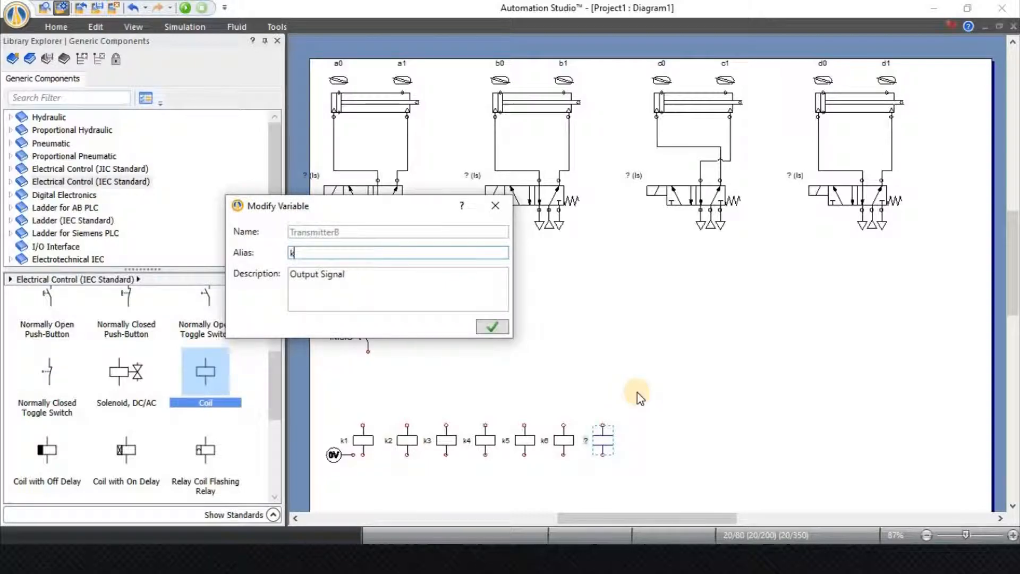
{"action": "type", "text": "7"}
{"action": "key", "text": "Return"}
{"action": "left_click_drag", "start_coordinate": [221, 383], "coordinate": [643, 429]}
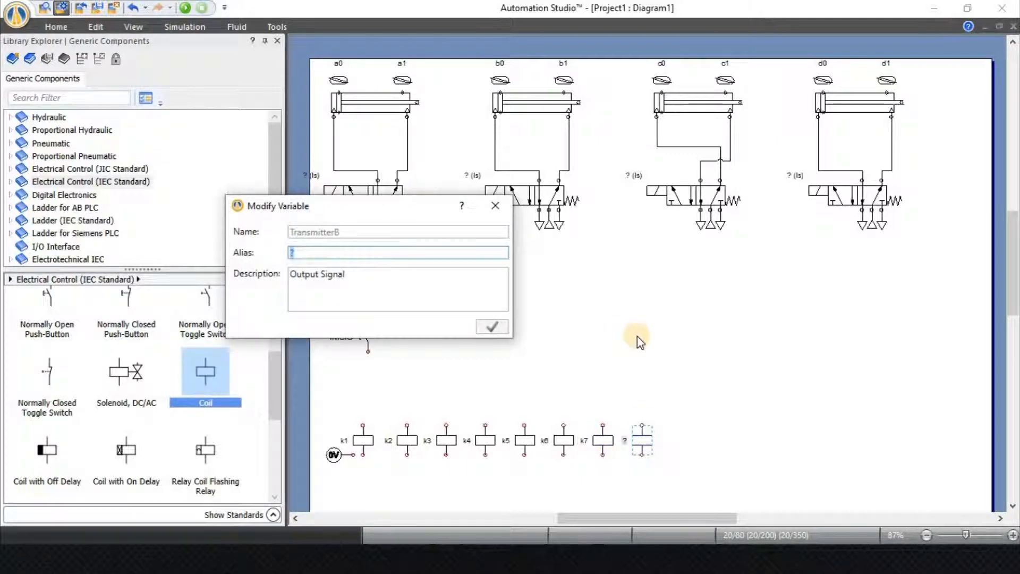
{"action": "type", "text": "k8"}
{"action": "key", "text": "Return"}
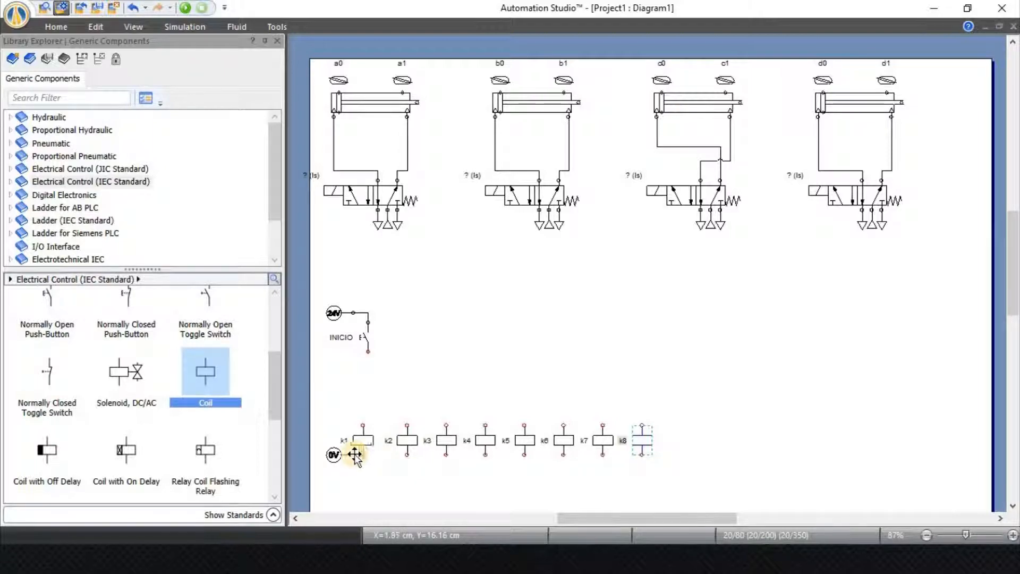
- Wire the 0 V common through the lower terminals of coils k1 to k8
{"action": "left_click_drag", "start_coordinate": [353, 455], "coordinate": [445, 455]}
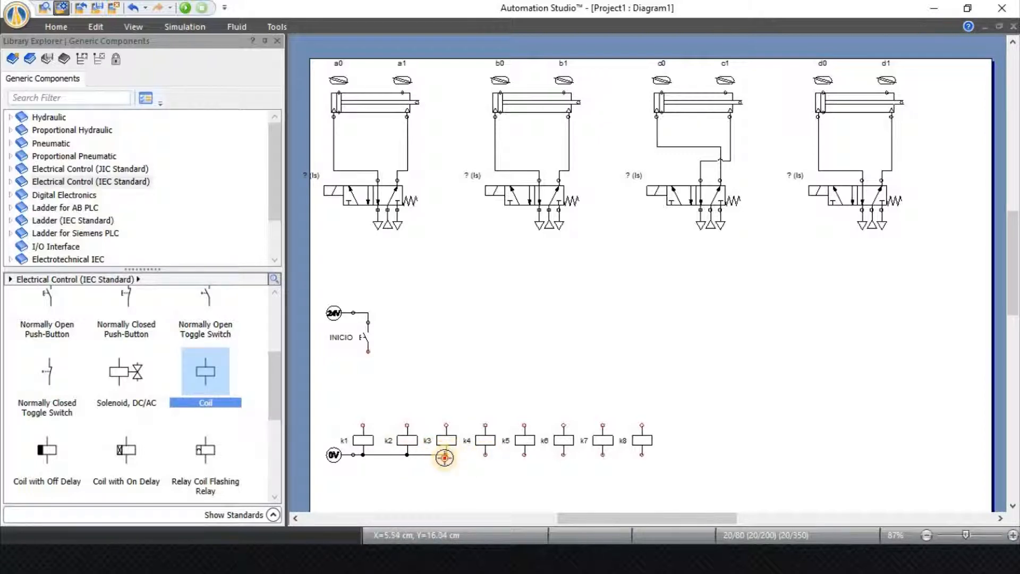
{"action": "left_click_drag", "start_coordinate": [444, 452], "coordinate": [563, 454]}
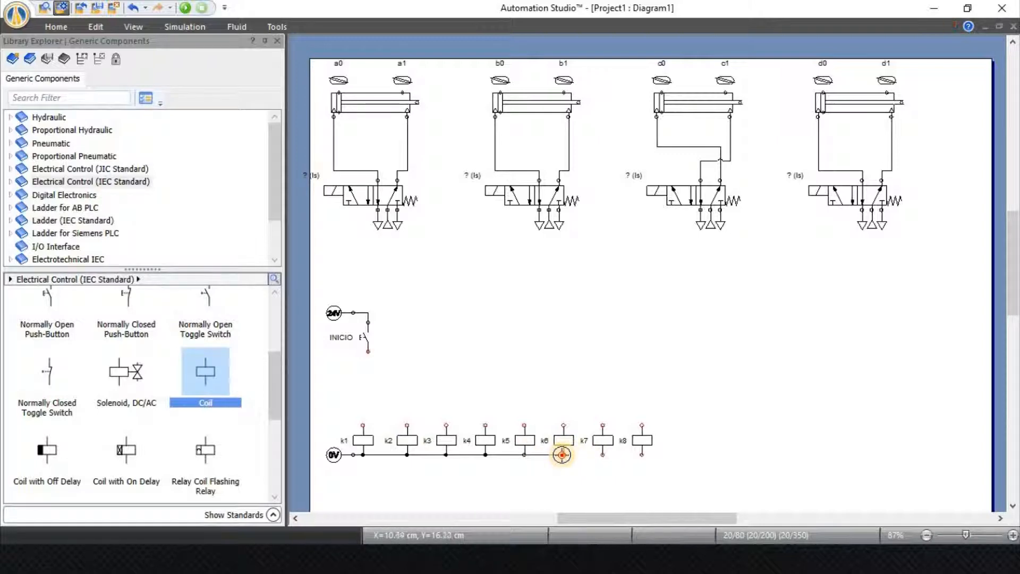
{"action": "left_click_drag", "start_coordinate": [563, 455], "coordinate": [642, 454]}
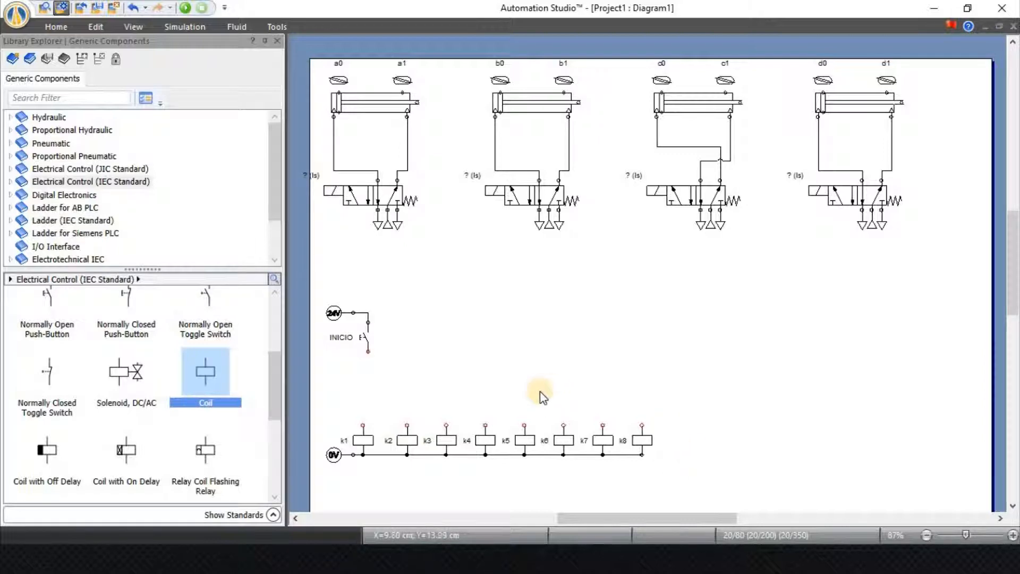
- Place two Solenoid, DC/AC components after coil k8 in the row, with the aliases A and B
{"action": "left_click_drag", "start_coordinate": [120, 380], "coordinate": [692, 432]}
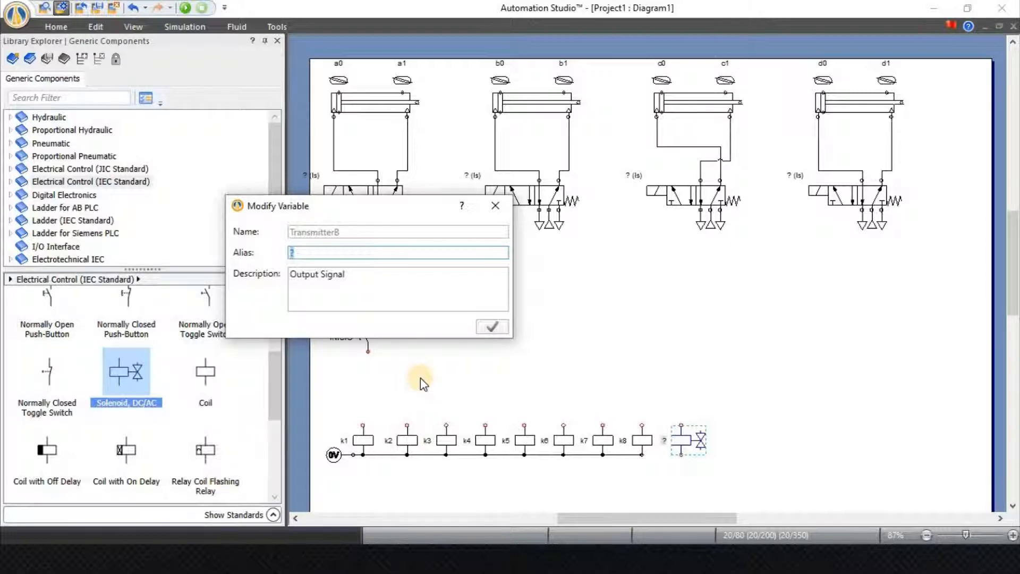
{"action": "type", "text": "A"}
{"action": "left_click", "coordinate": [492, 326]}
{"action": "left_click_drag", "start_coordinate": [126, 372], "coordinate": [742, 428]}
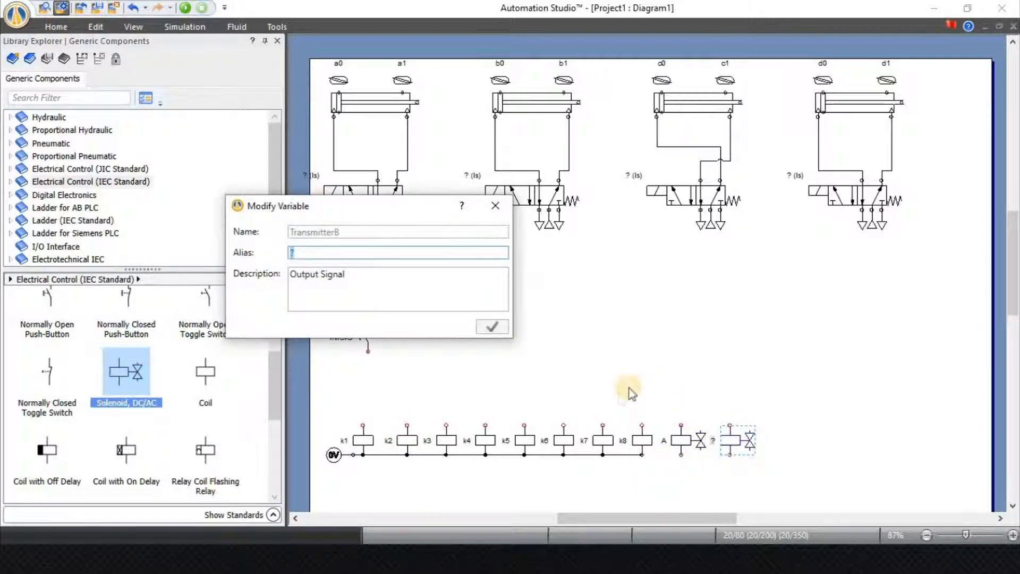
{"action": "type", "text": "B"}
{"action": "left_click", "coordinate": [490, 326]}
- Add two more Solenoid, DC/AC components after solenoid B, with the aliases C and D
{"action": "left_click_drag", "start_coordinate": [128, 379], "coordinate": [791, 433]}
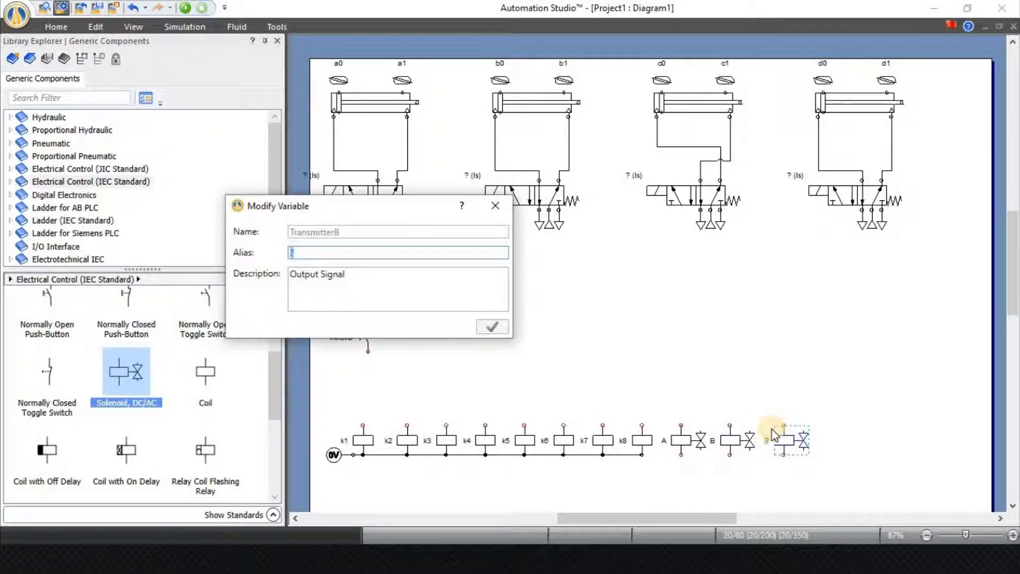
{"action": "type", "text": "C"}
{"action": "left_click", "coordinate": [484, 330]}
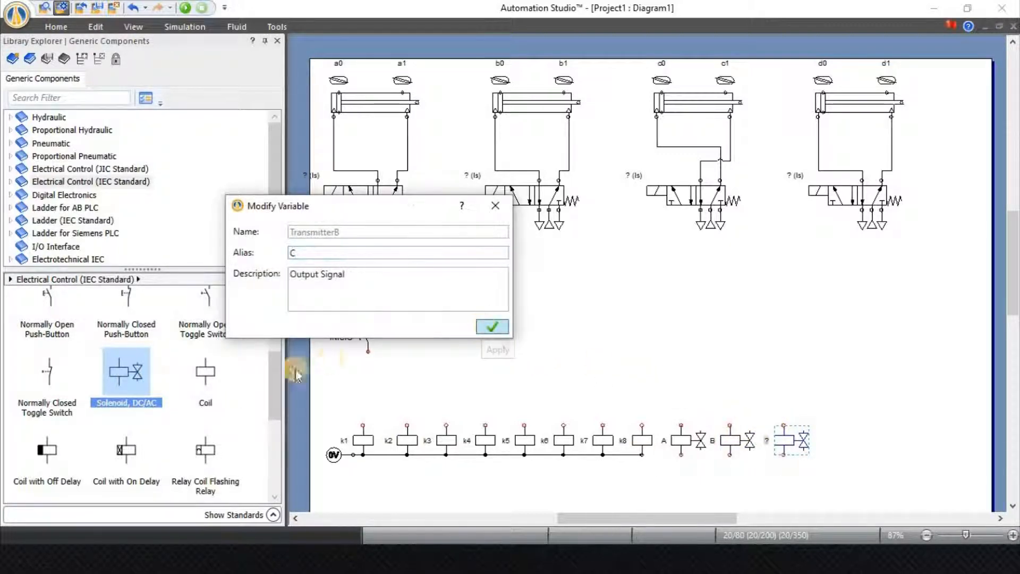
{"action": "left_click_drag", "start_coordinate": [118, 365], "coordinate": [835, 425]}
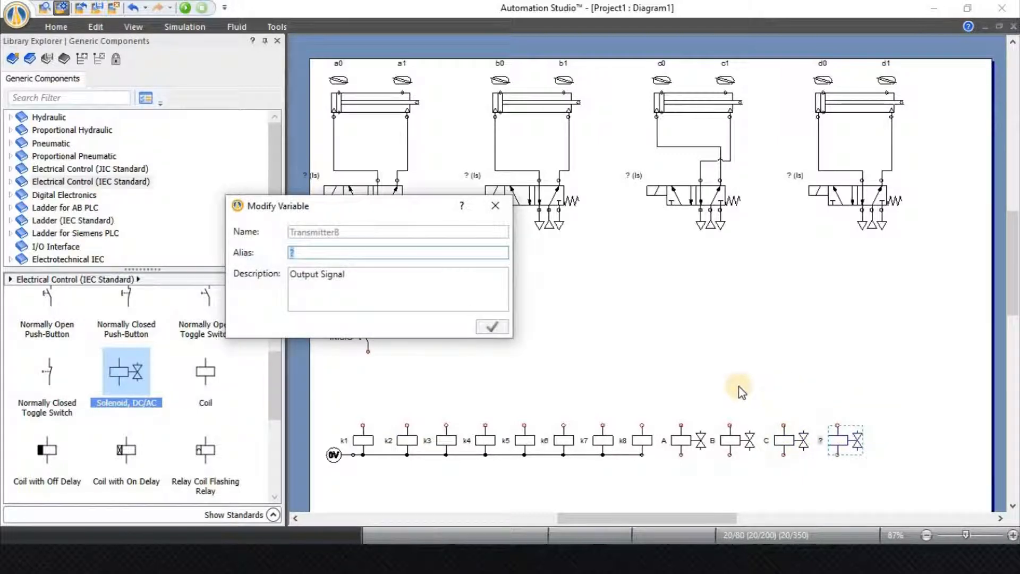
{"action": "type", "text": "D"}
{"action": "left_click", "coordinate": [490, 329]}
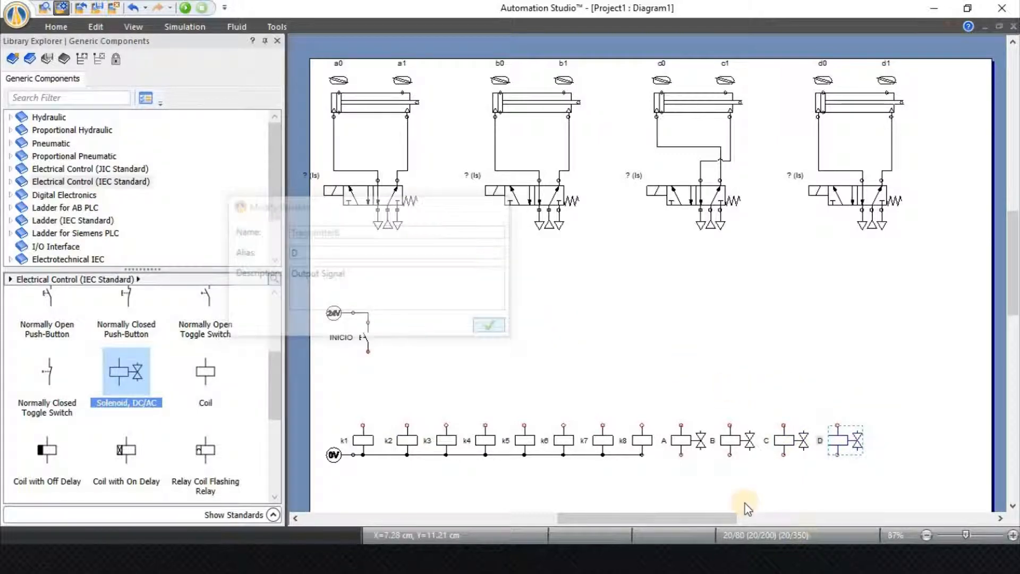
- Extend the 0 V line from coil k8 through the lower terminals of solenoids A, B, C and D
{"action": "left_click", "coordinate": [642, 455]}
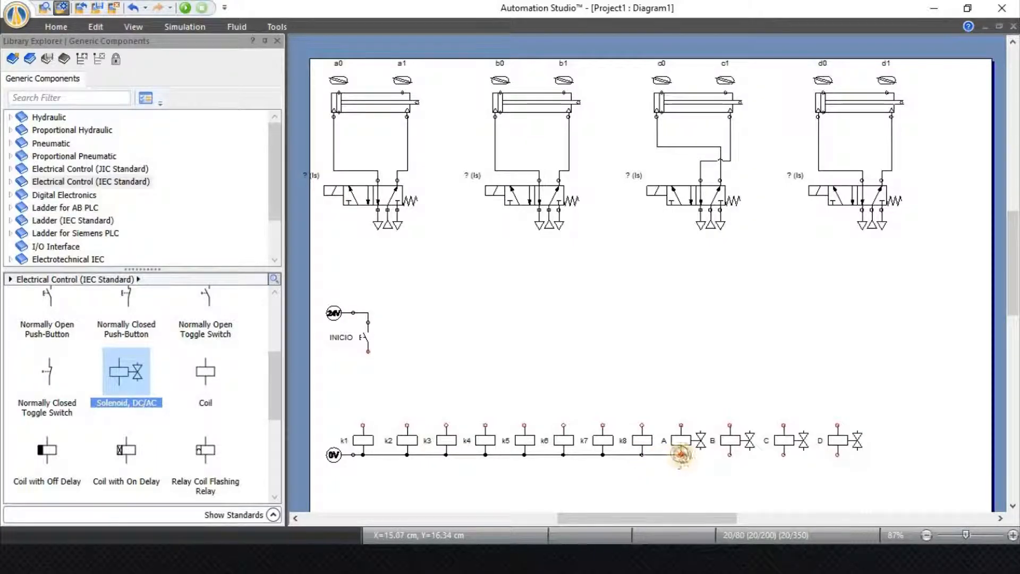
{"action": "left_click", "coordinate": [681, 456]}
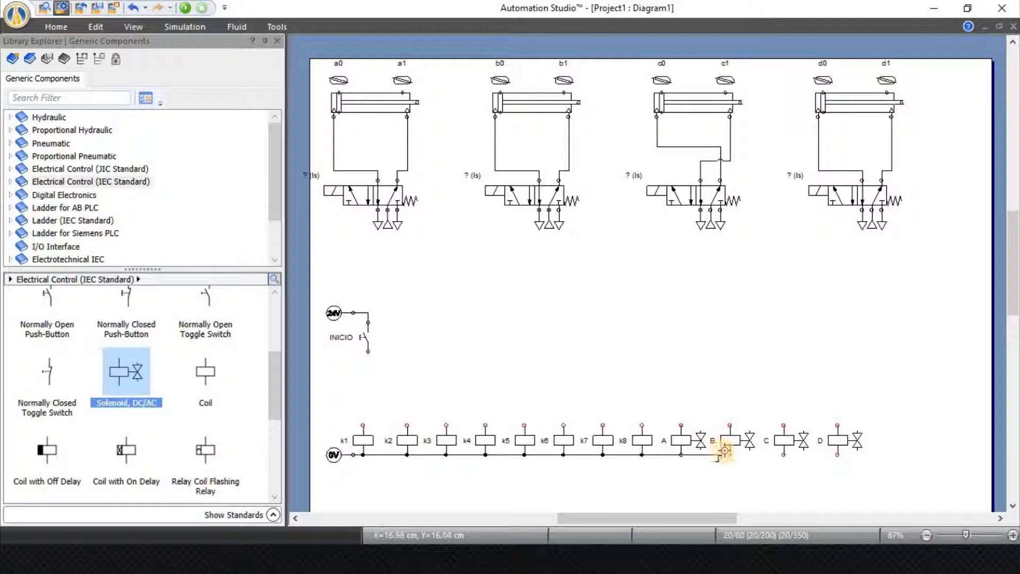
{"action": "left_click", "coordinate": [730, 455]}
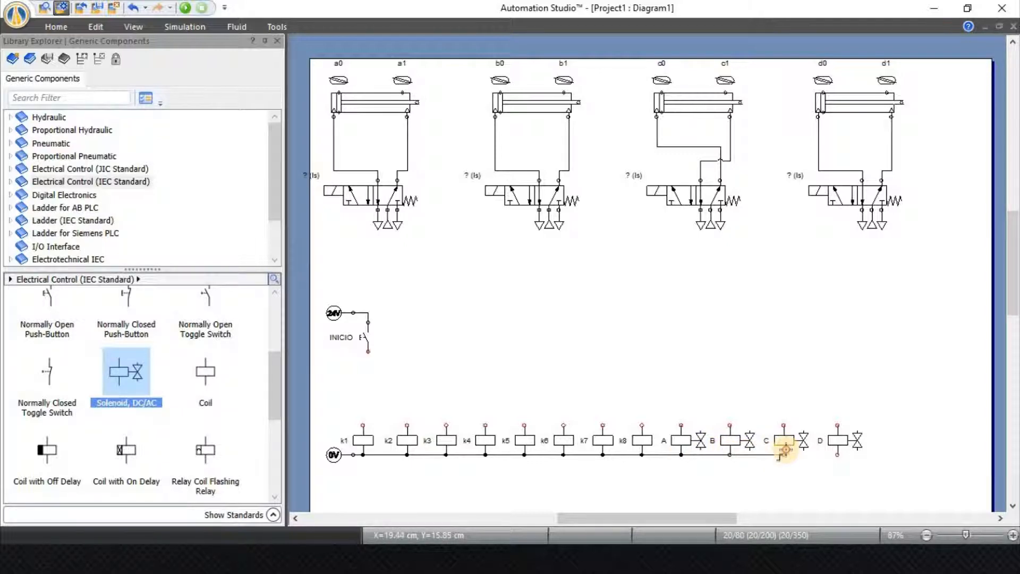
{"action": "left_click", "coordinate": [785, 454]}
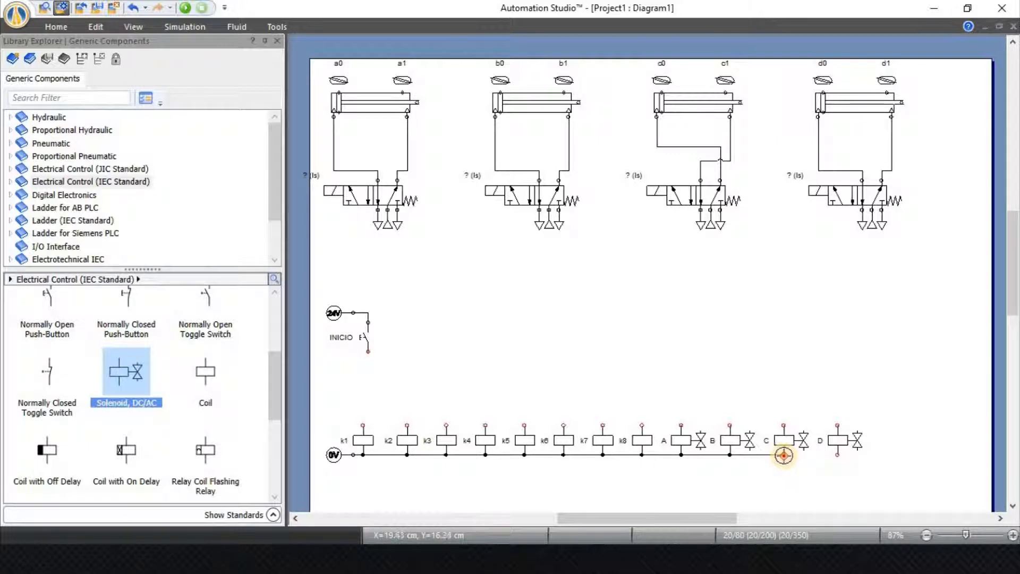
{"action": "left_click", "coordinate": [836, 453]}
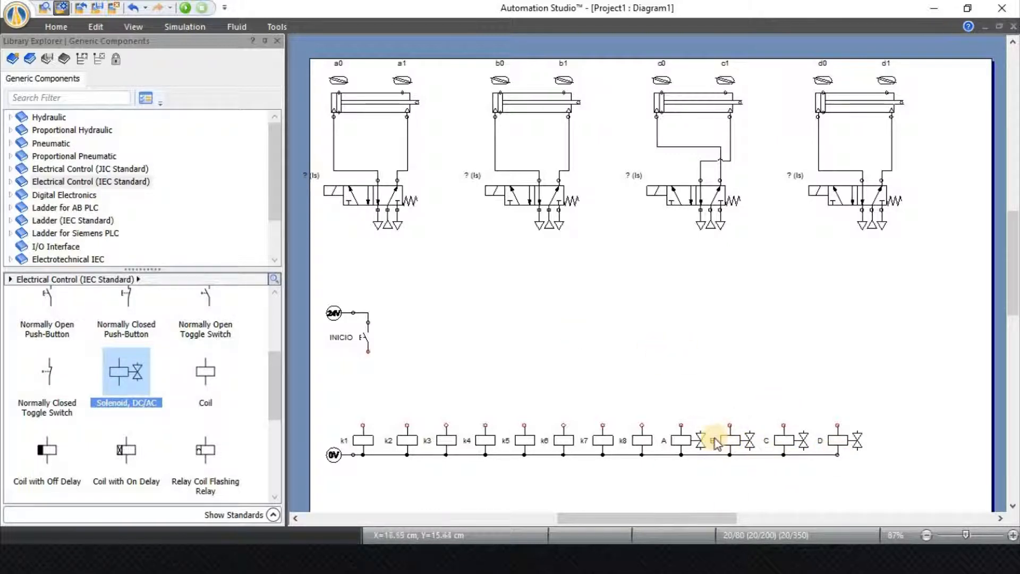
- Associate the input signal of cylinder A's 5/2-way valve with the solenoid variable A
{"action": "double_click", "coordinate": [337, 188]}
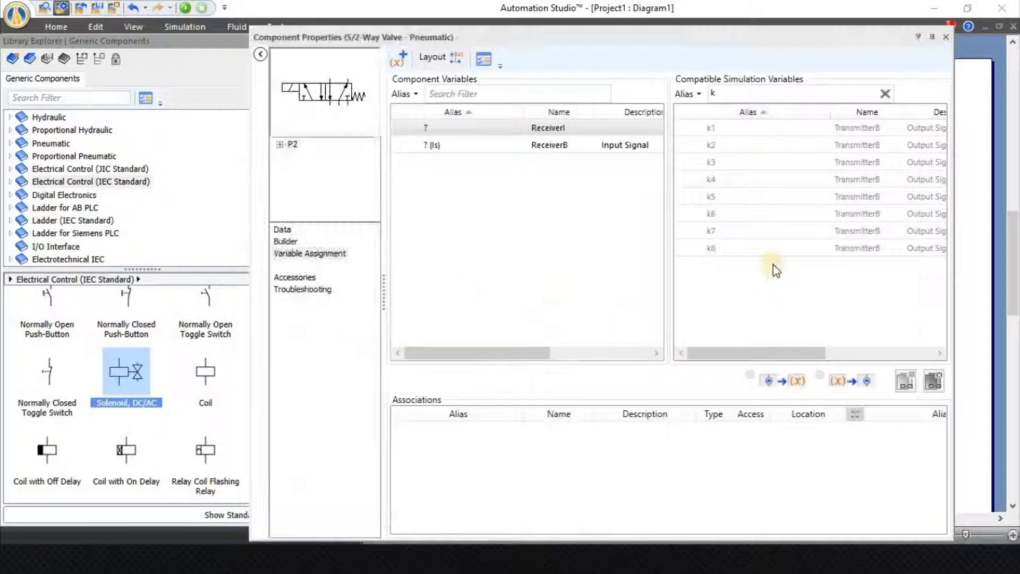
{"action": "left_click", "coordinate": [885, 94]}
{"action": "type", "text": "a"}
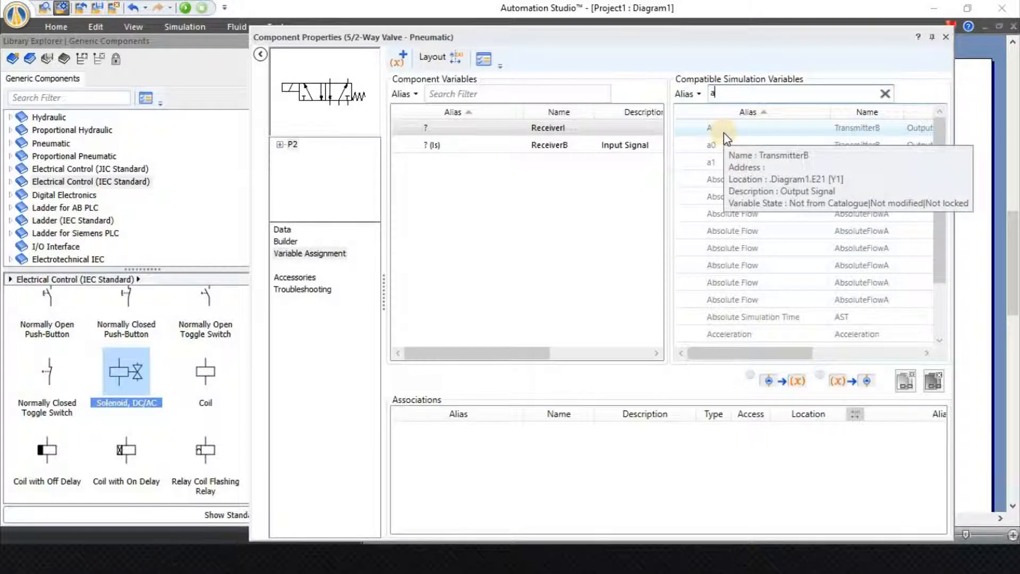
{"action": "double_click", "coordinate": [726, 131]}
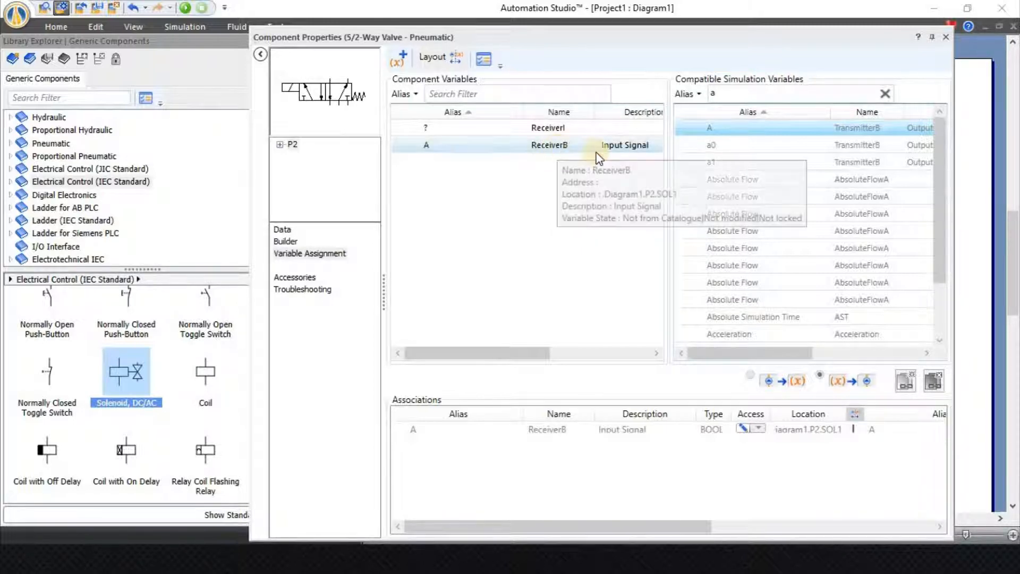
{"action": "left_click", "coordinate": [621, 150]}
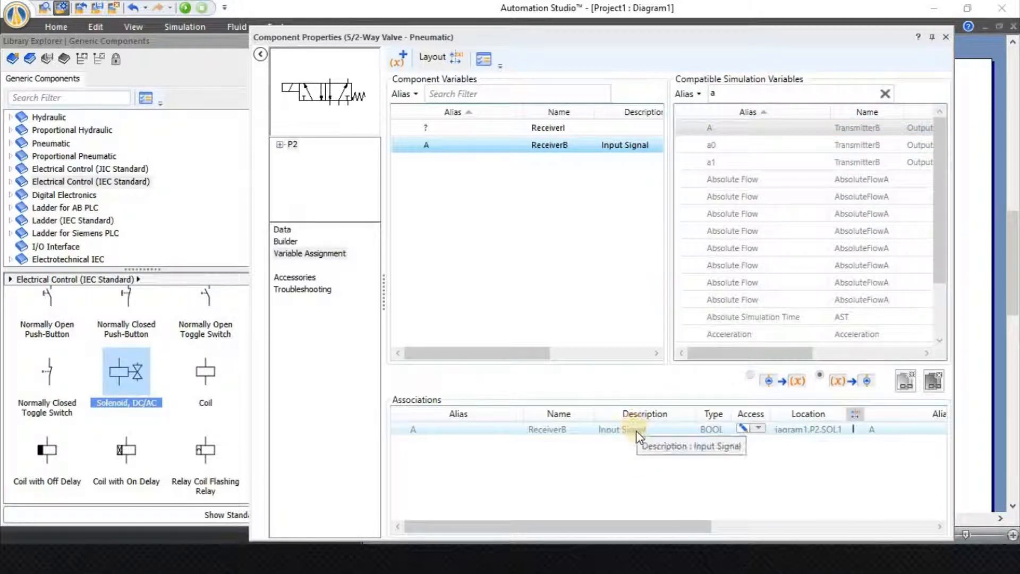
{"action": "left_click", "coordinate": [946, 38]}
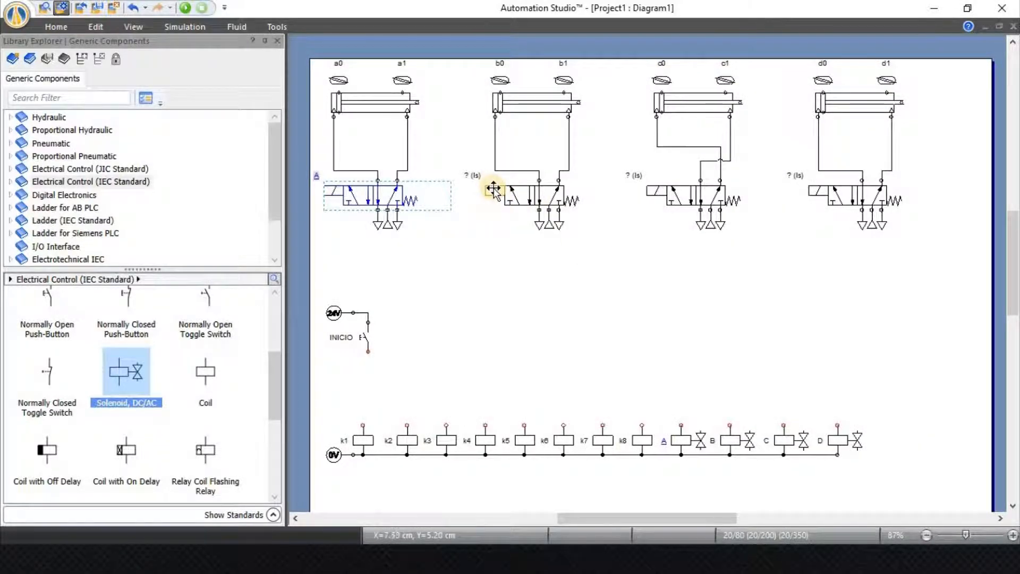
- Associate the input signal of cylinder B's 5/2-way valve with the solenoid variable B
{"action": "double_click", "coordinate": [493, 189]}
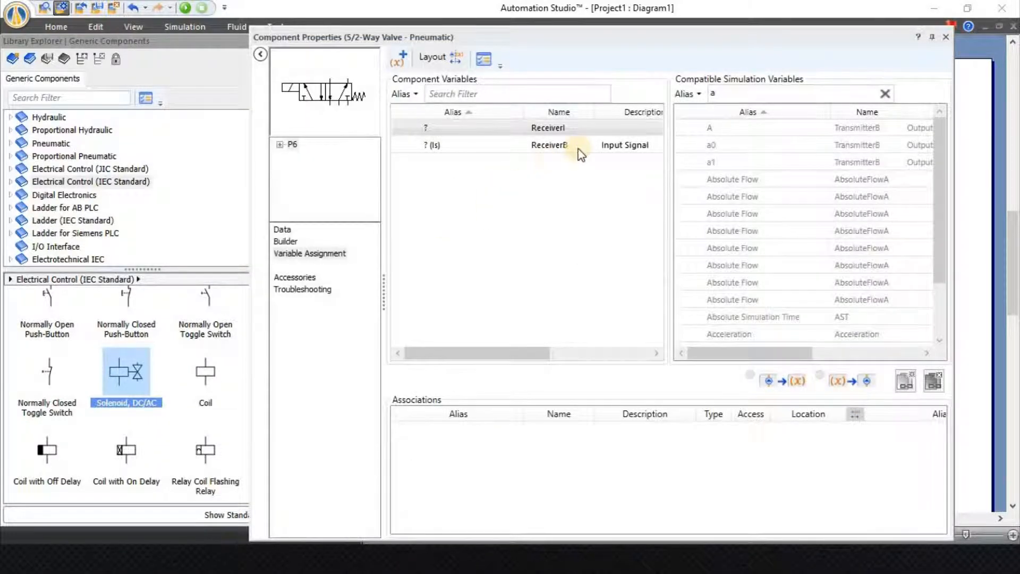
{"action": "left_click", "coordinate": [588, 146]}
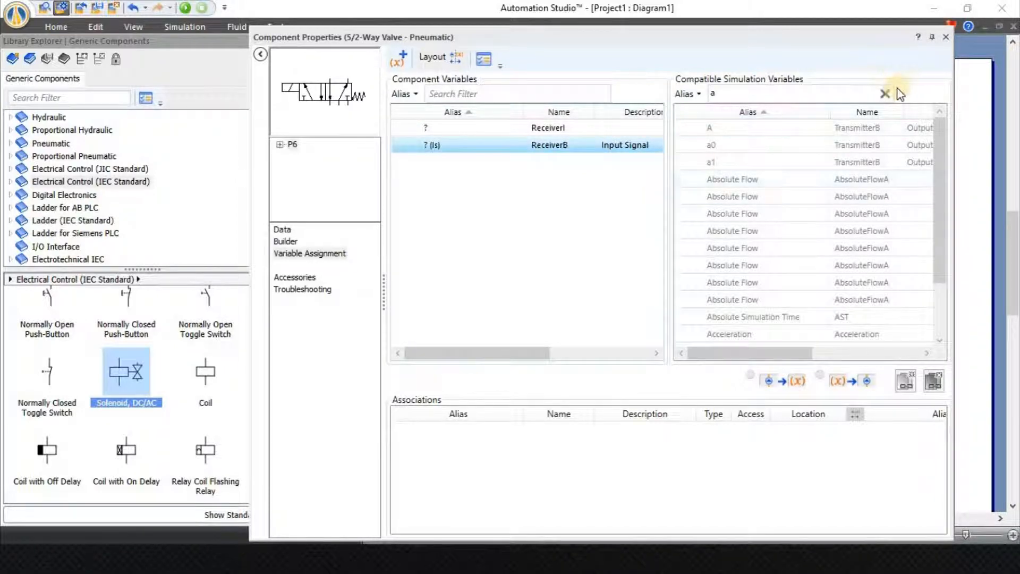
{"action": "left_click", "coordinate": [885, 93]}
{"action": "type", "text": "b"}
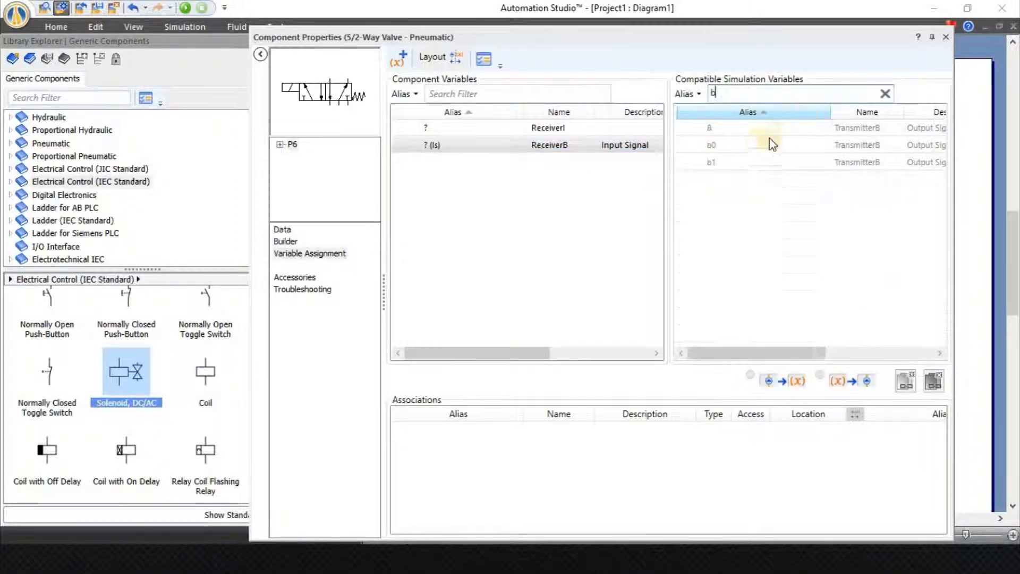
{"action": "double_click", "coordinate": [729, 129]}
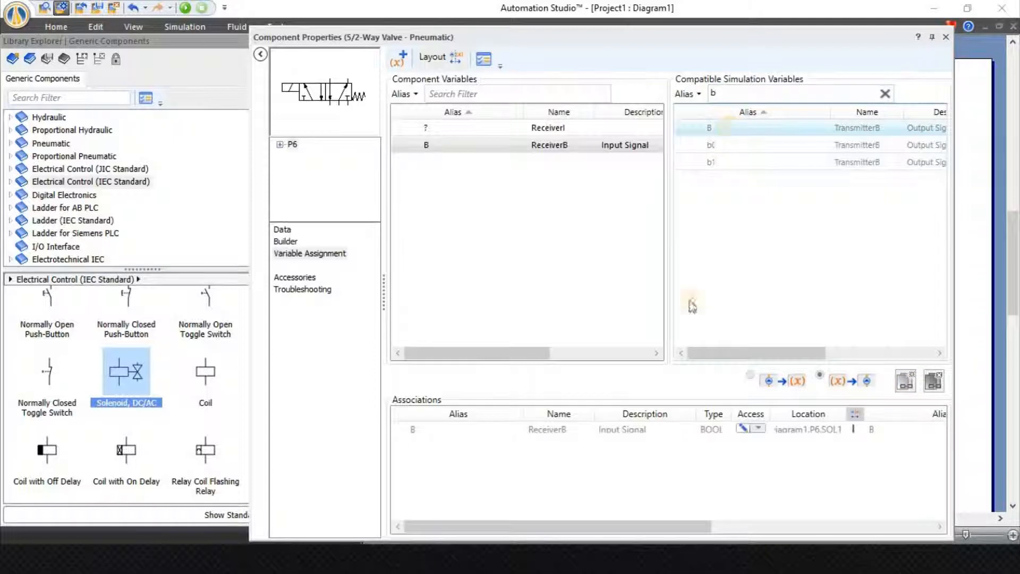
{"action": "left_click", "coordinate": [945, 37]}
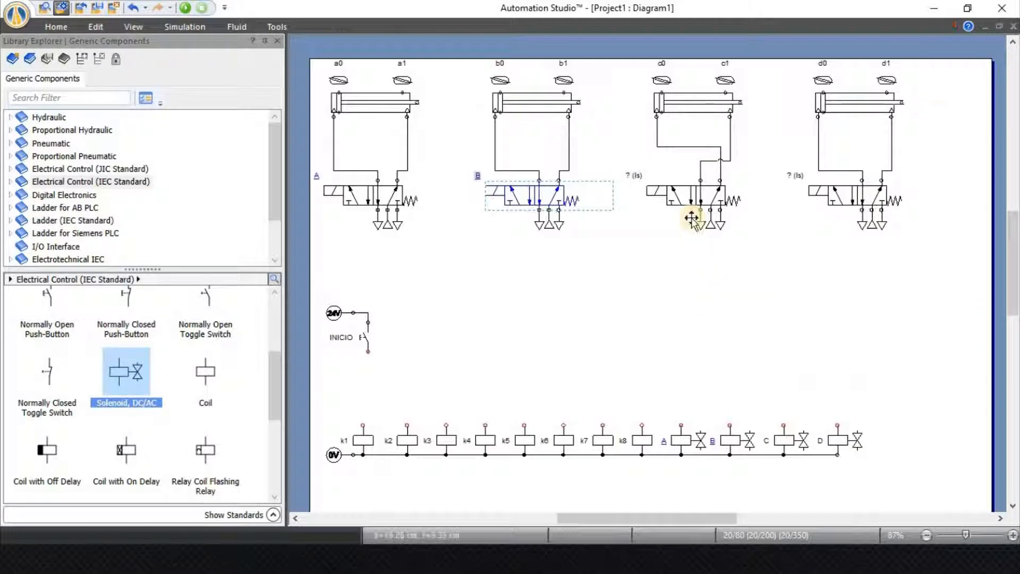
- Associate the input signal of cylinder C's 5/2-way valve with the solenoid variable C
{"action": "double_click", "coordinate": [657, 190]}
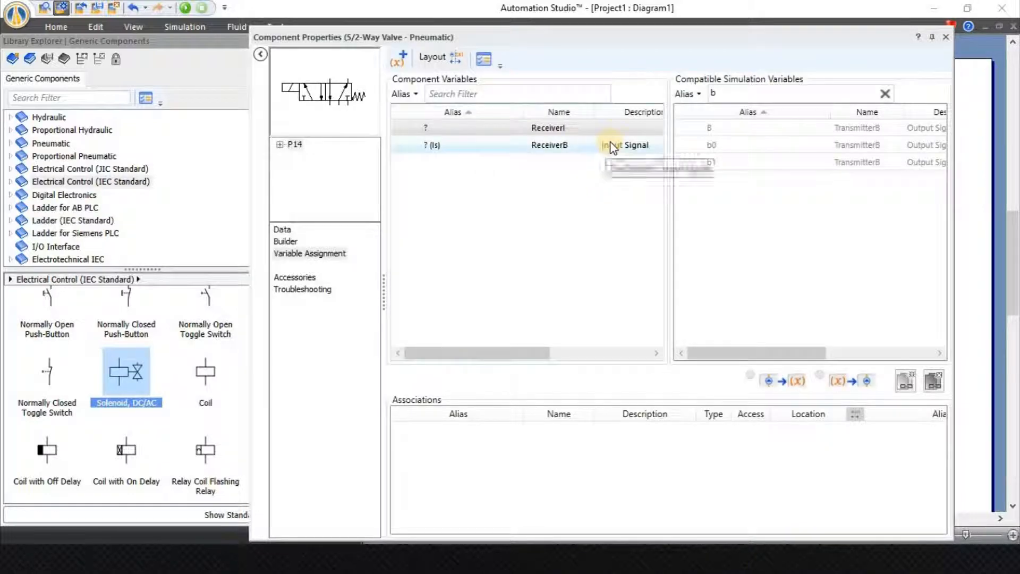
{"action": "left_click", "coordinate": [610, 143]}
{"action": "left_click", "coordinate": [885, 94]}
{"action": "type", "text": "c"}
{"action": "double_click", "coordinate": [740, 128]}
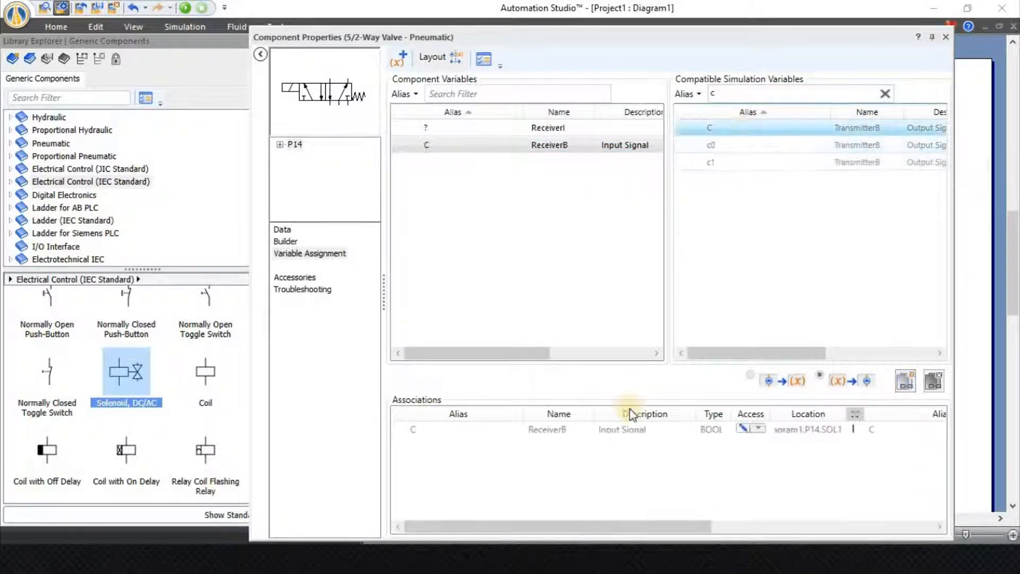
{"action": "left_click", "coordinate": [945, 37]}
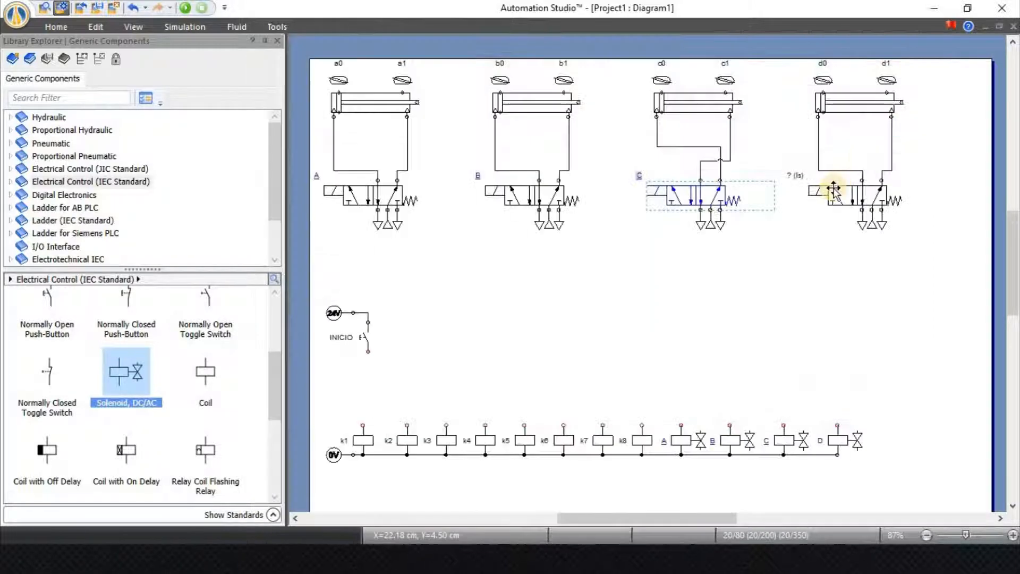
- Associate the input signal of cylinder D's 5/2-way valve with the solenoid variable D
{"action": "double_click", "coordinate": [826, 192]}
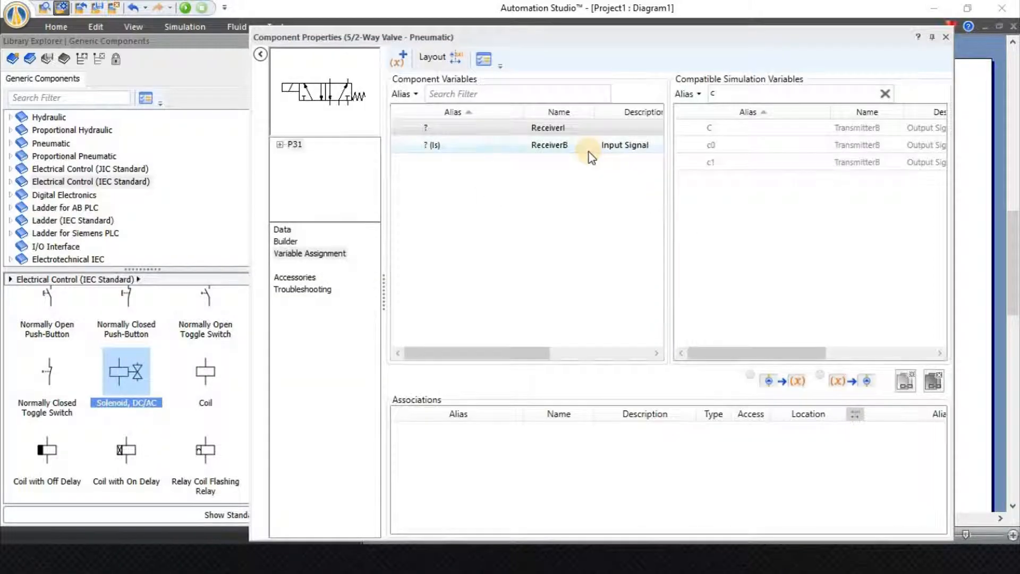
{"action": "left_click", "coordinate": [751, 94]}
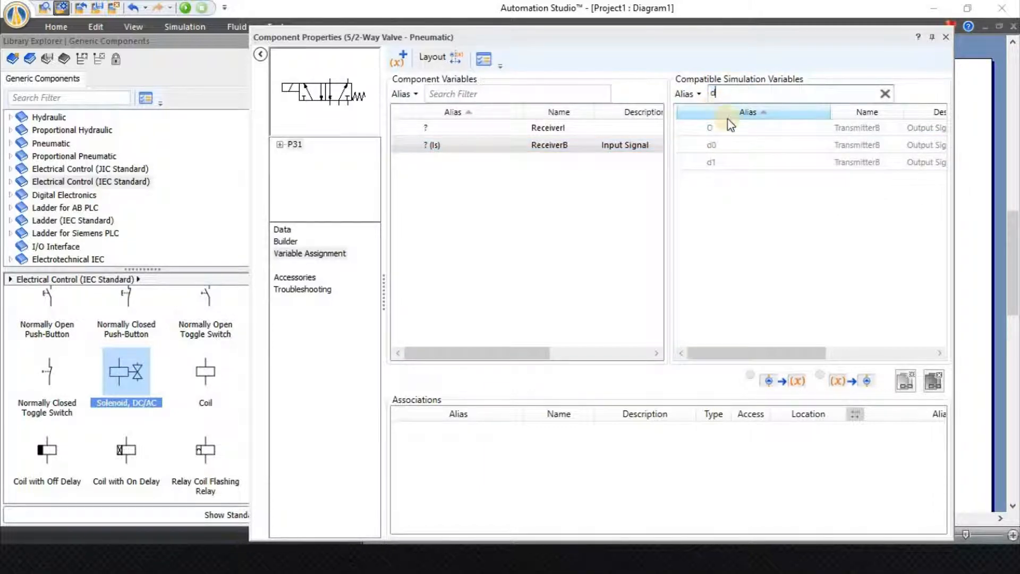
{"action": "double_click", "coordinate": [713, 129]}
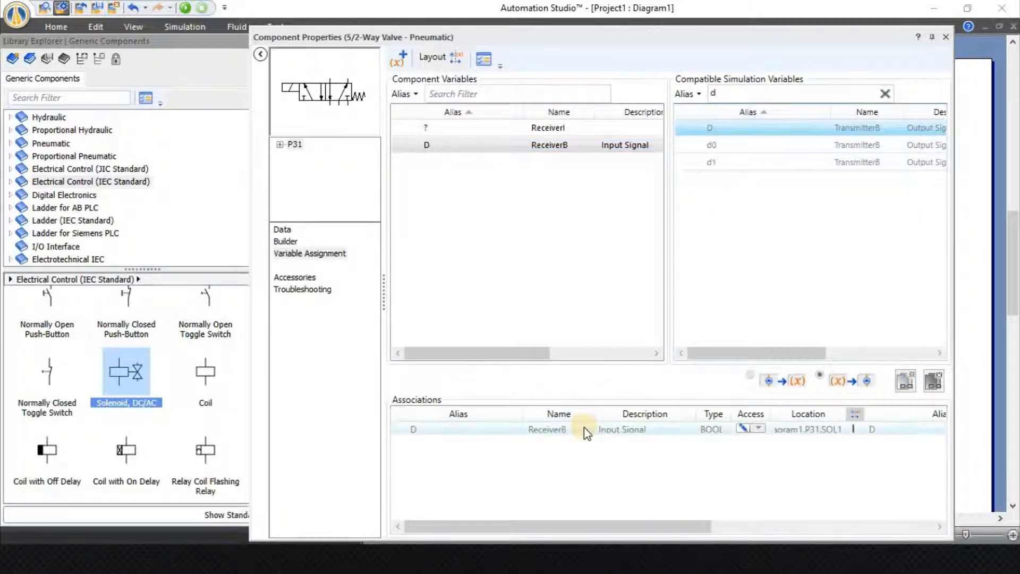
{"action": "left_click", "coordinate": [946, 39]}
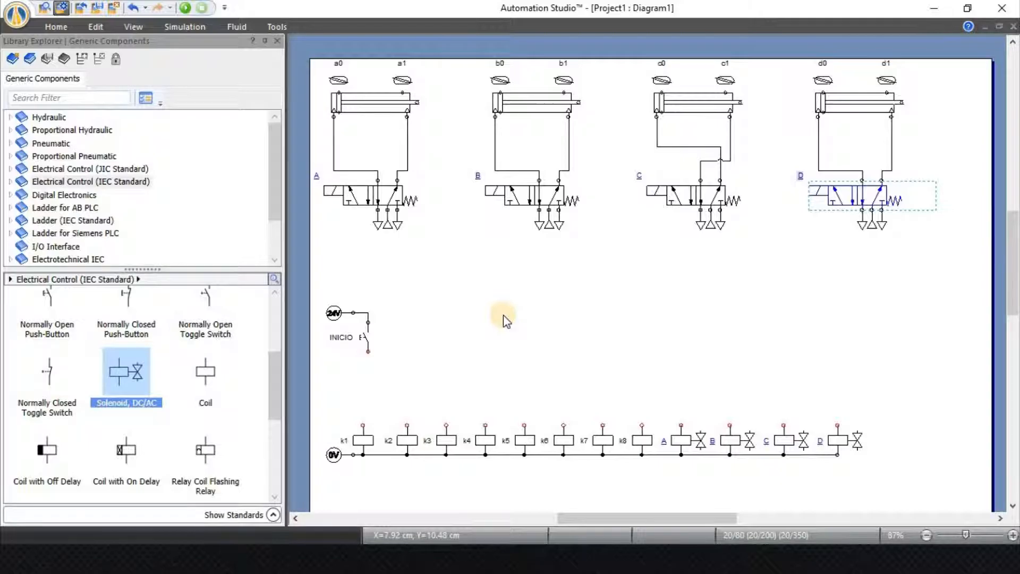
- Check the relay division in the sequence slideshow and wire the INICIO push-button straight down to coil k1, aligning the coil beneath it
{"action": "key", "text": "alt+Tab"}
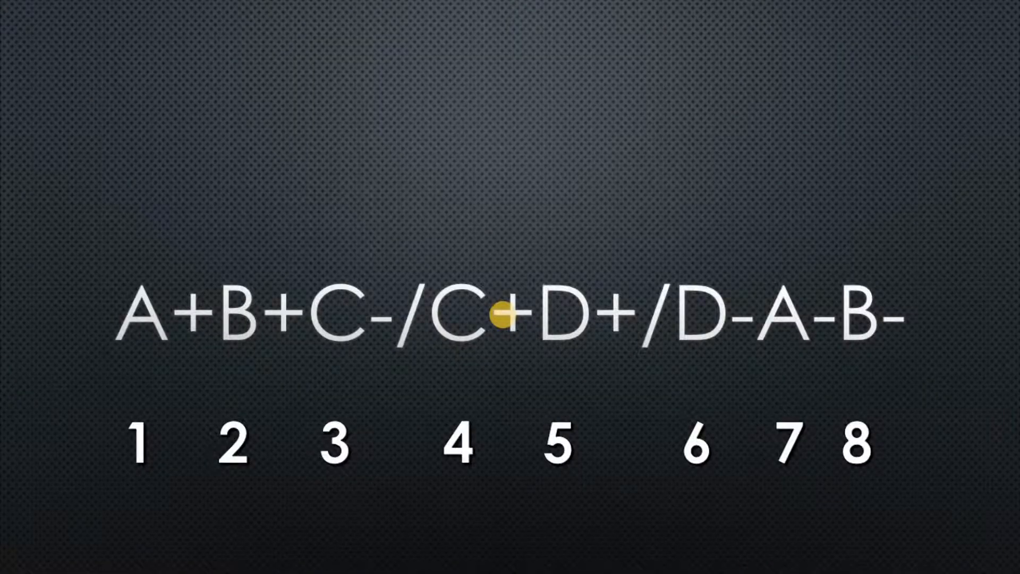
{"action": "left_click", "coordinate": [502, 314]}
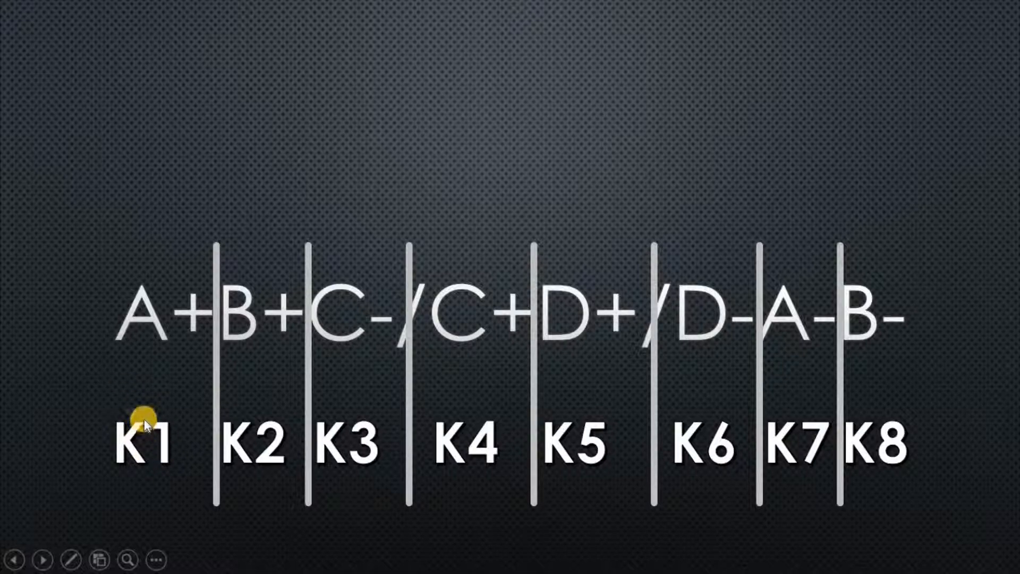
{"action": "key", "text": "alt+Tab"}
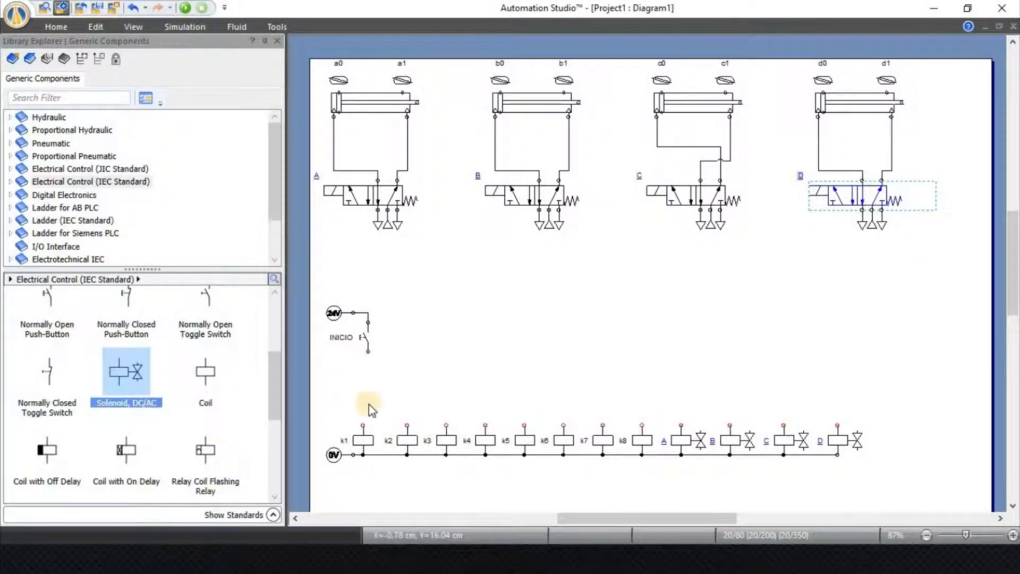
{"action": "left_click", "coordinate": [368, 350]}
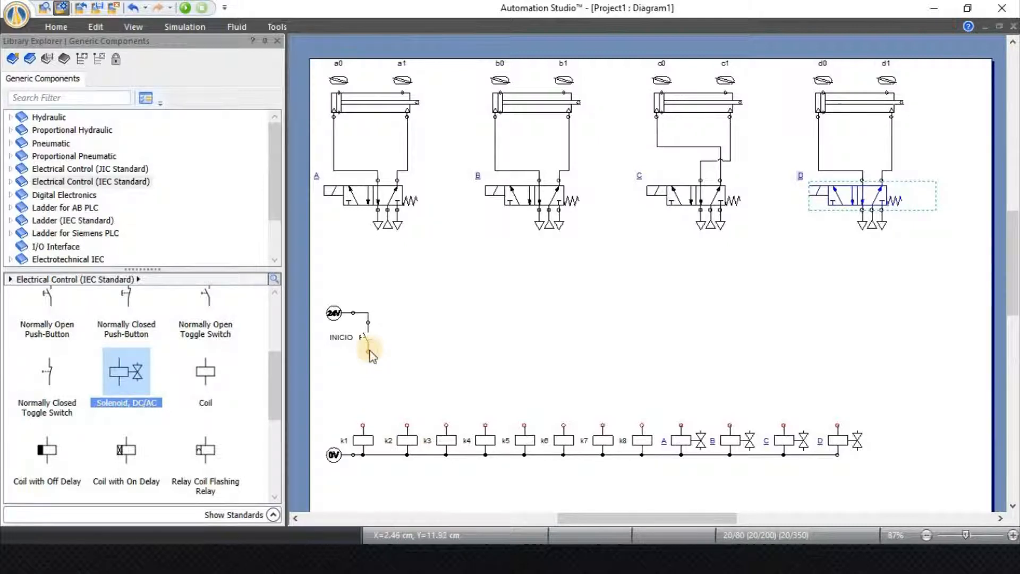
{"action": "left_click_drag", "start_coordinate": [368, 350], "coordinate": [362, 424]}
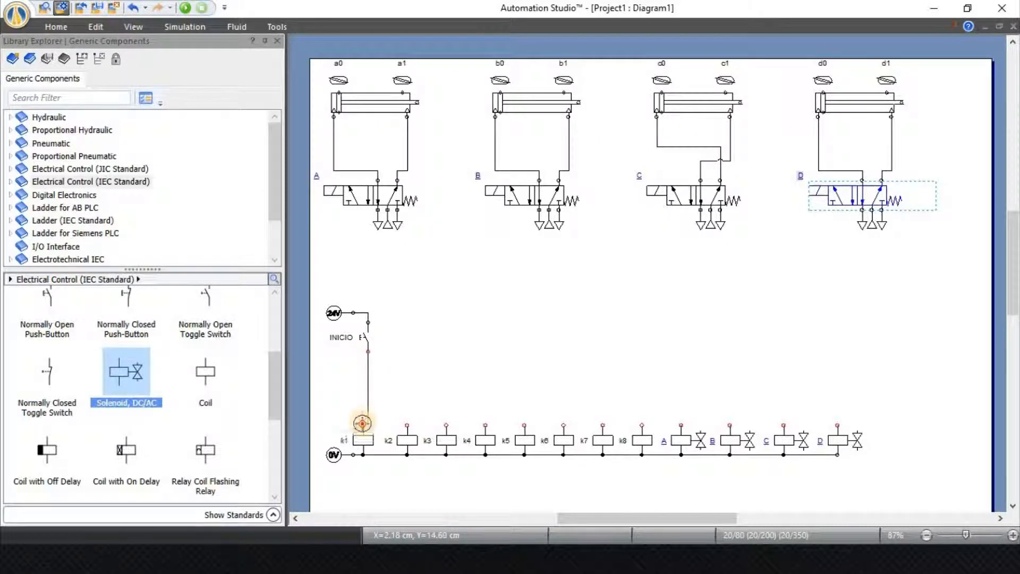
{"action": "left_click", "coordinate": [361, 447]}
{"action": "left_click", "coordinate": [390, 476]}
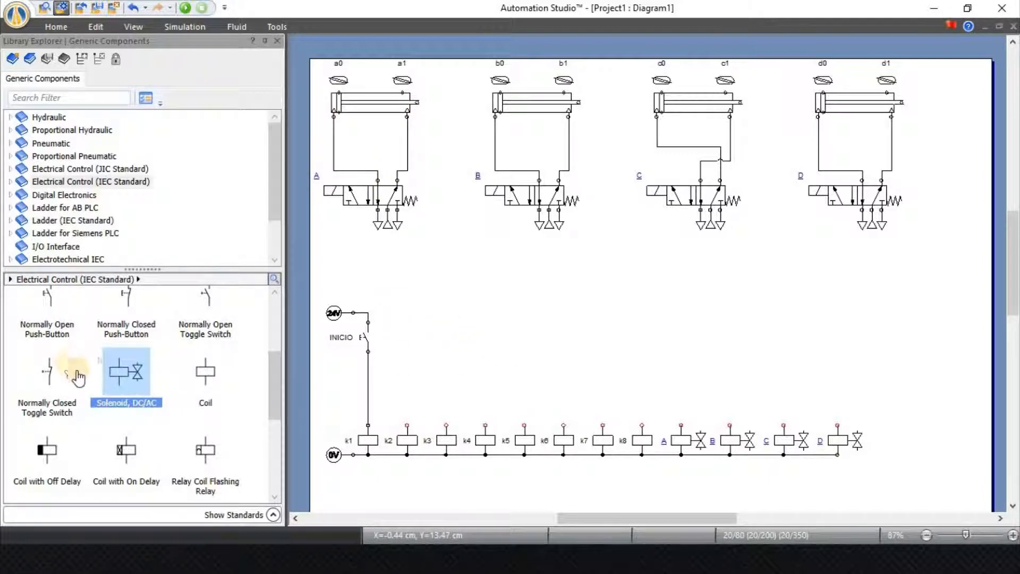
- Place a Normally Open Contact above solenoid A and associate it with relay variable k1
{"action": "scroll", "coordinate": [118, 413], "scroll_direction": "down", "scroll_amount": 2}
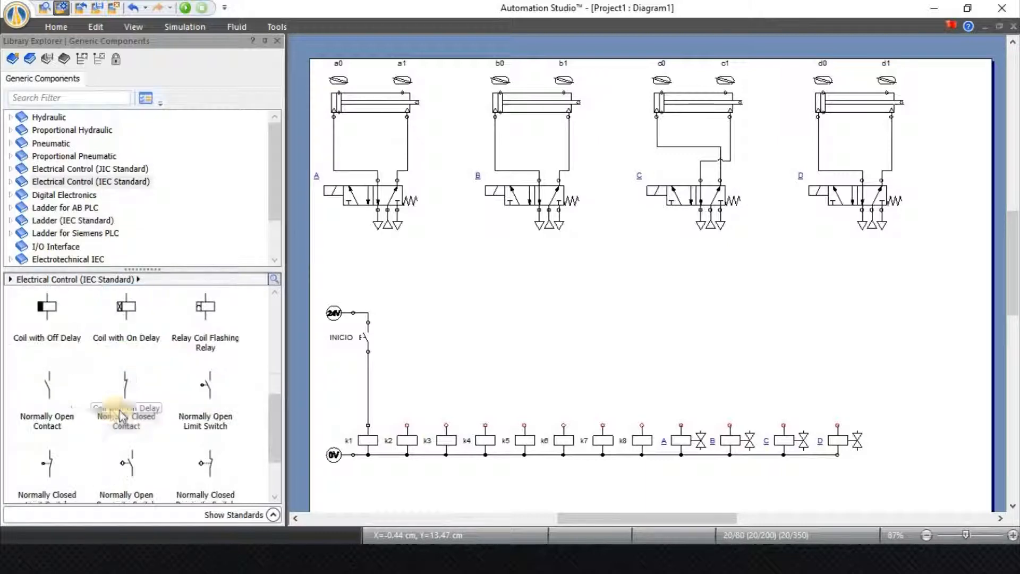
{"action": "left_click_drag", "start_coordinate": [47, 392], "coordinate": [683, 355]}
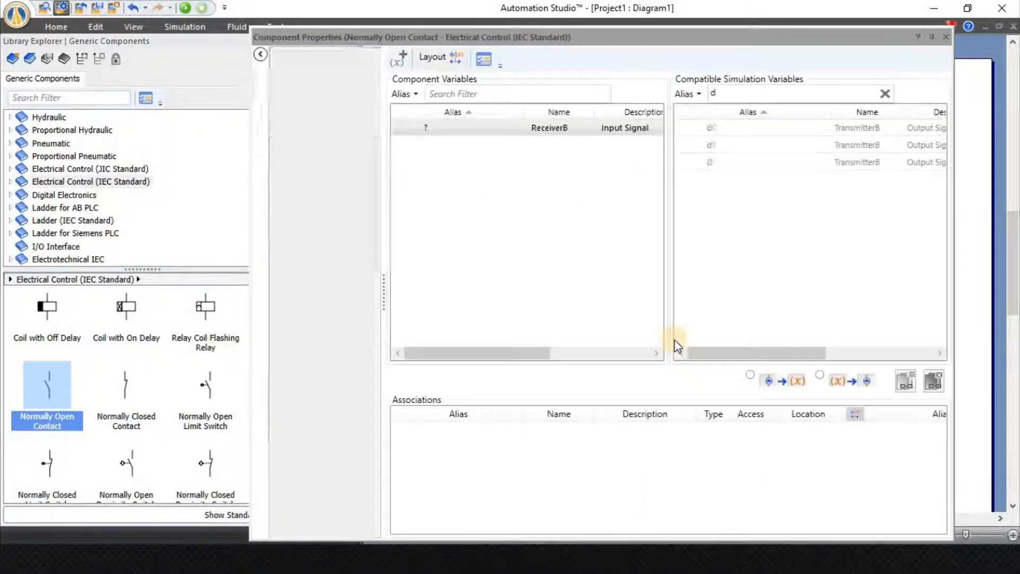
{"action": "left_click", "coordinate": [885, 94]}
{"action": "type", "text": "k"}
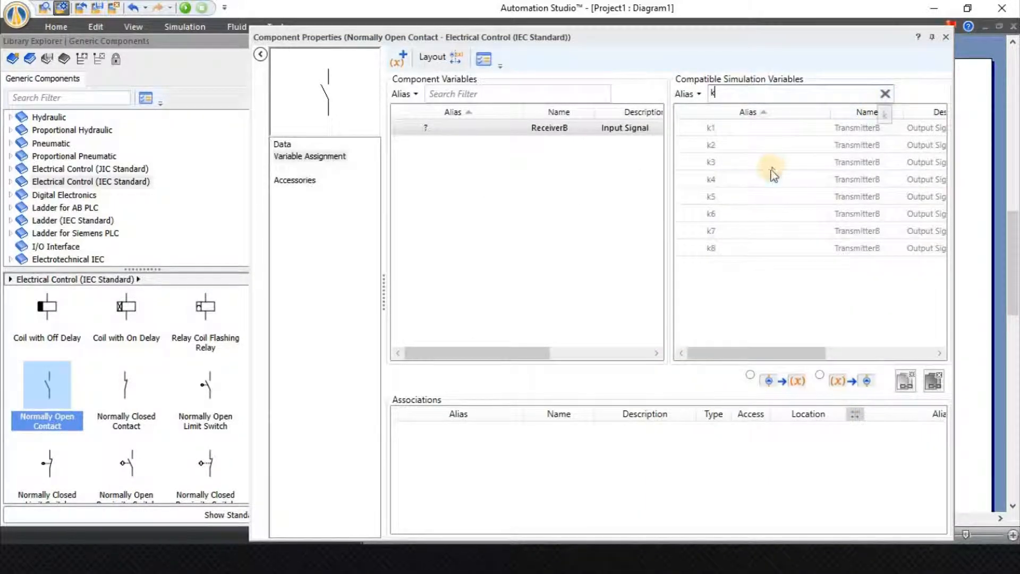
{"action": "double_click", "coordinate": [715, 132]}
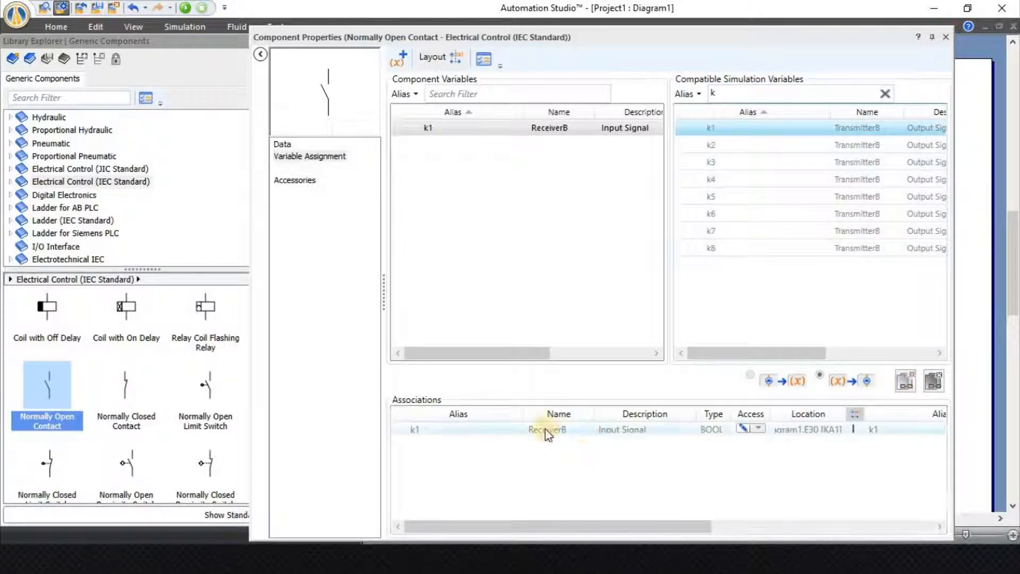
{"action": "left_click", "coordinate": [946, 38]}
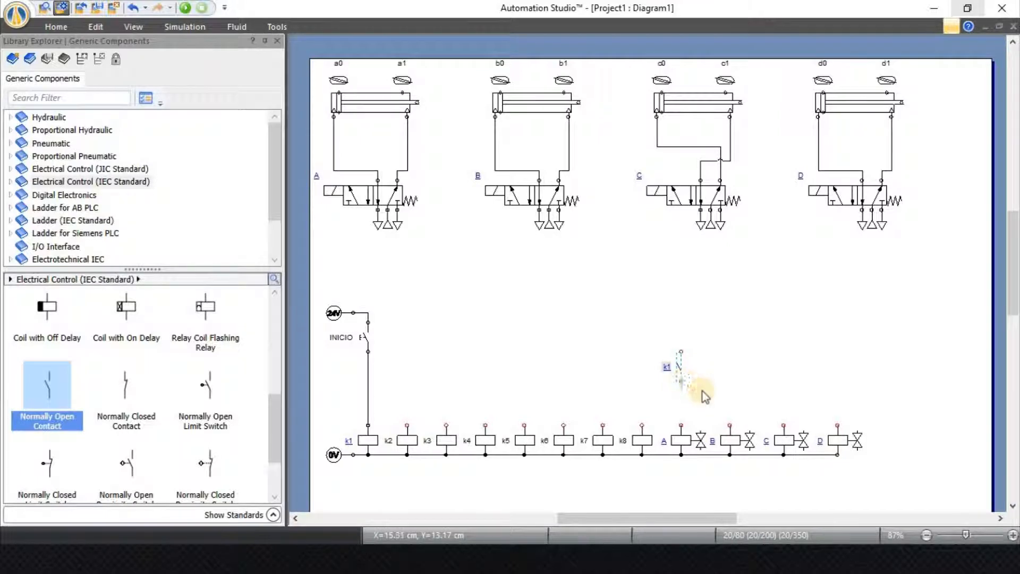
- Wire the k1 contact down to solenoid A and up to the 24 V line above the INICIO push-button
{"action": "left_click_drag", "start_coordinate": [682, 381], "coordinate": [681, 425]}
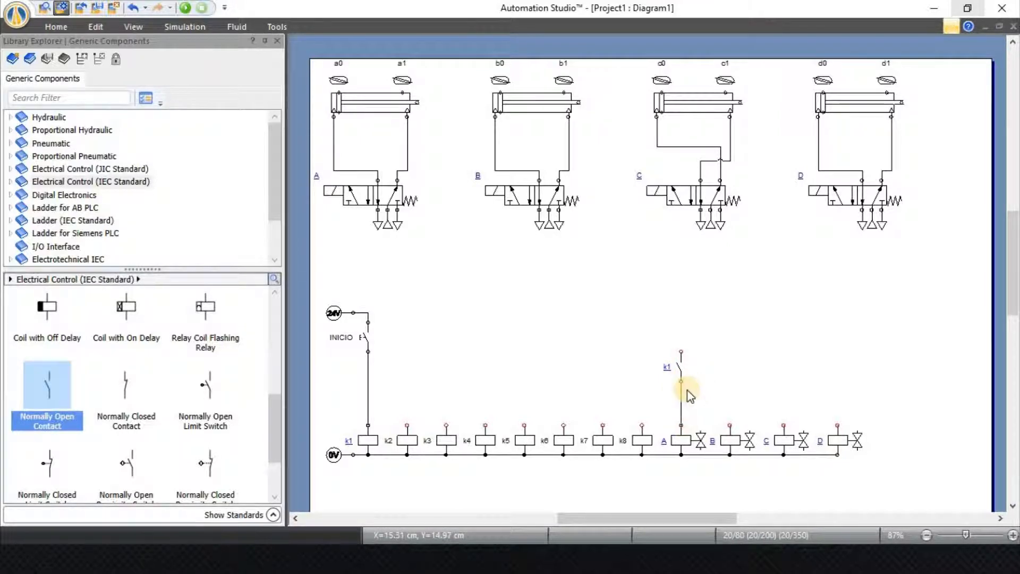
{"action": "left_click_drag", "start_coordinate": [681, 352], "coordinate": [369, 314]}
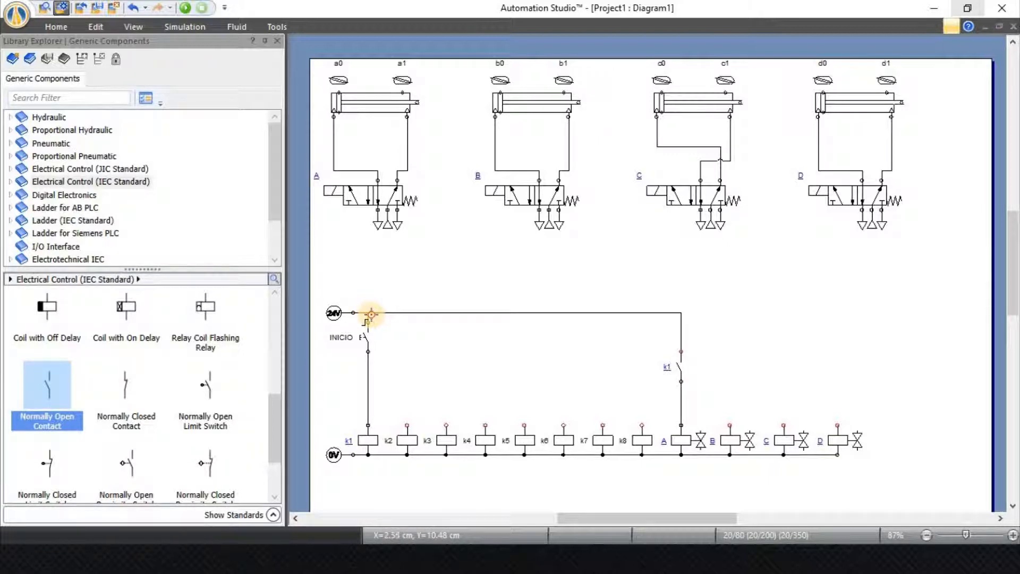
{"action": "left_click_drag", "start_coordinate": [369, 311], "coordinate": [368, 313]}
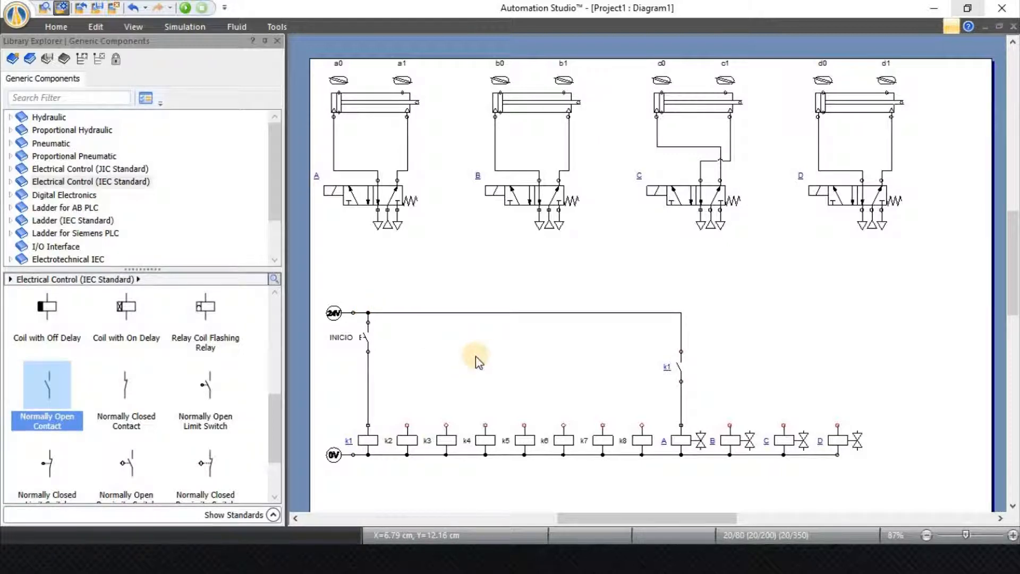
- Place a Normally Open Contact associated with relay variable k2 above solenoid B and wire it between solenoid B and the 24 V line
{"action": "key", "text": "alt+Tab"}
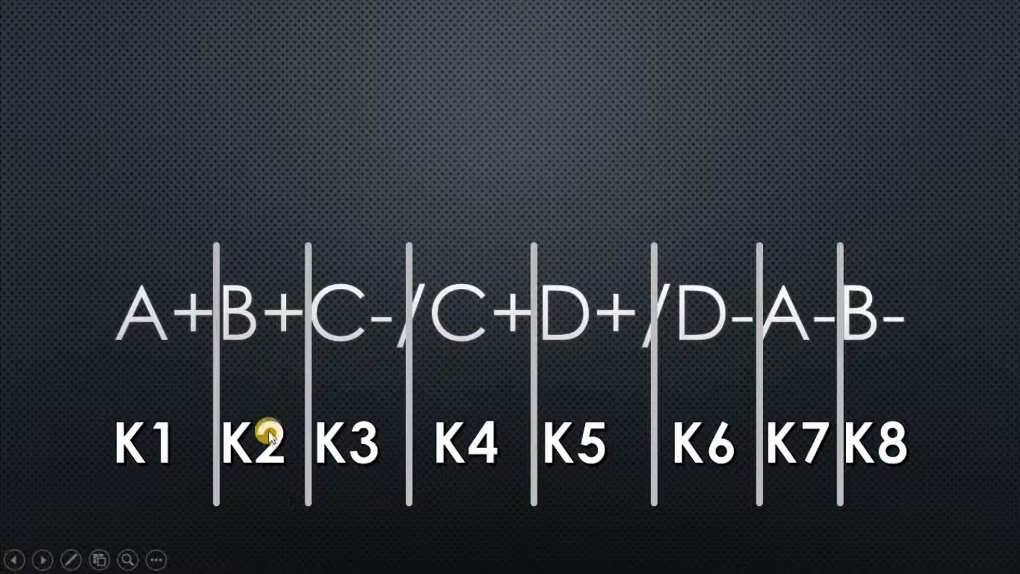
{"action": "key", "text": "alt+Tab"}
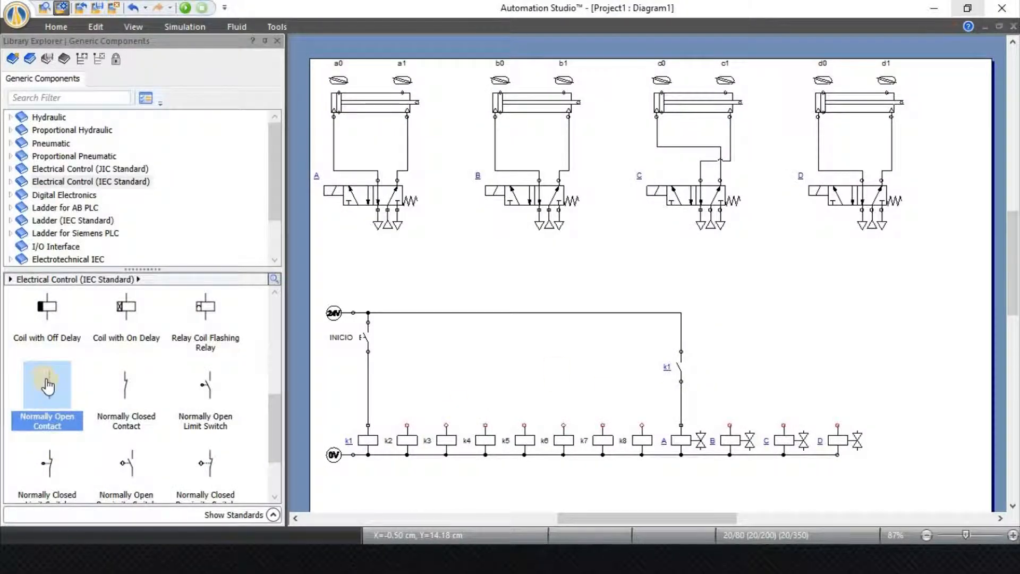
{"action": "left_click_drag", "start_coordinate": [48, 385], "coordinate": [732, 354]}
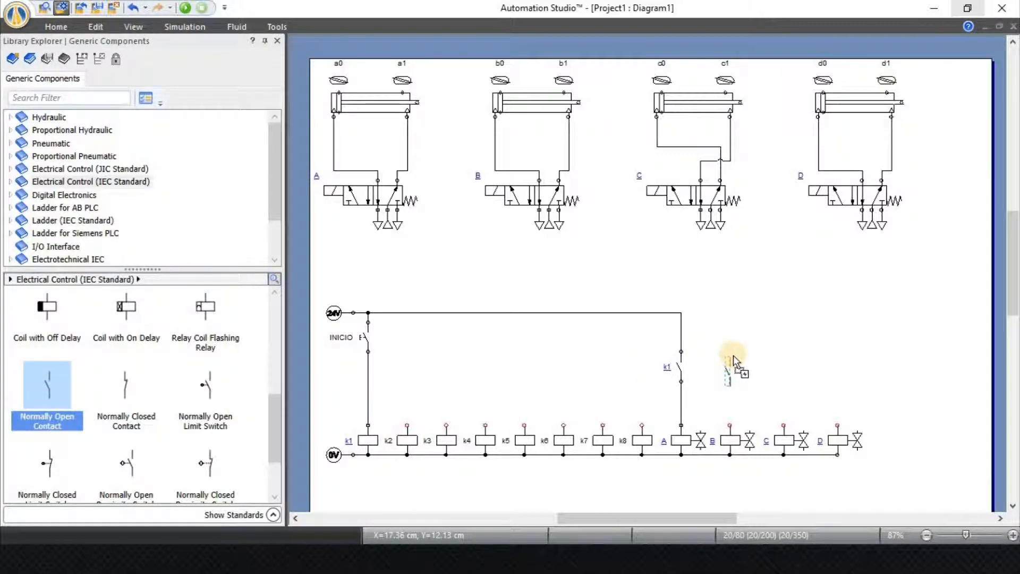
{"action": "left_click_drag", "start_coordinate": [732, 360], "coordinate": [734, 361]}
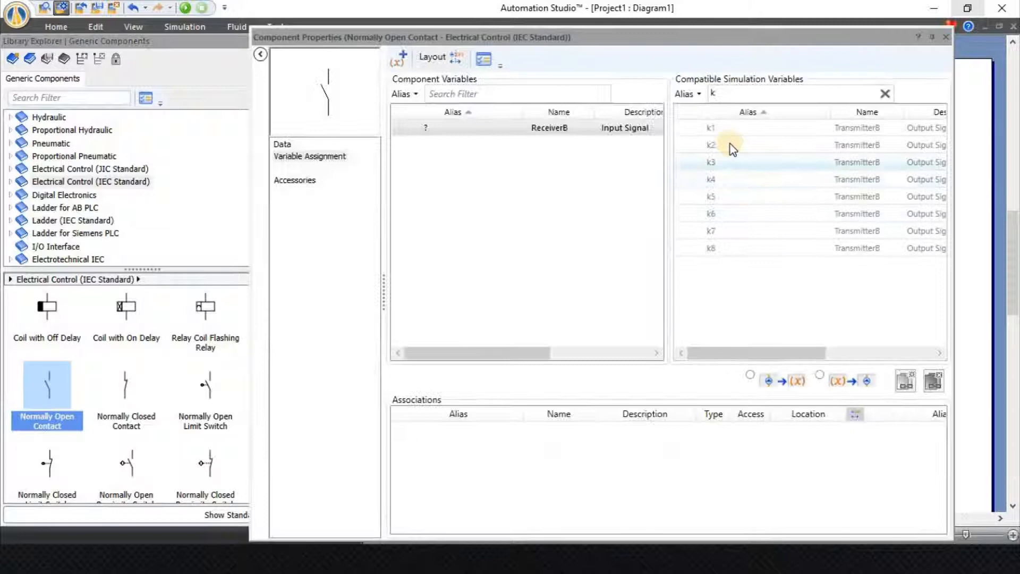
{"action": "double_click", "coordinate": [730, 150]}
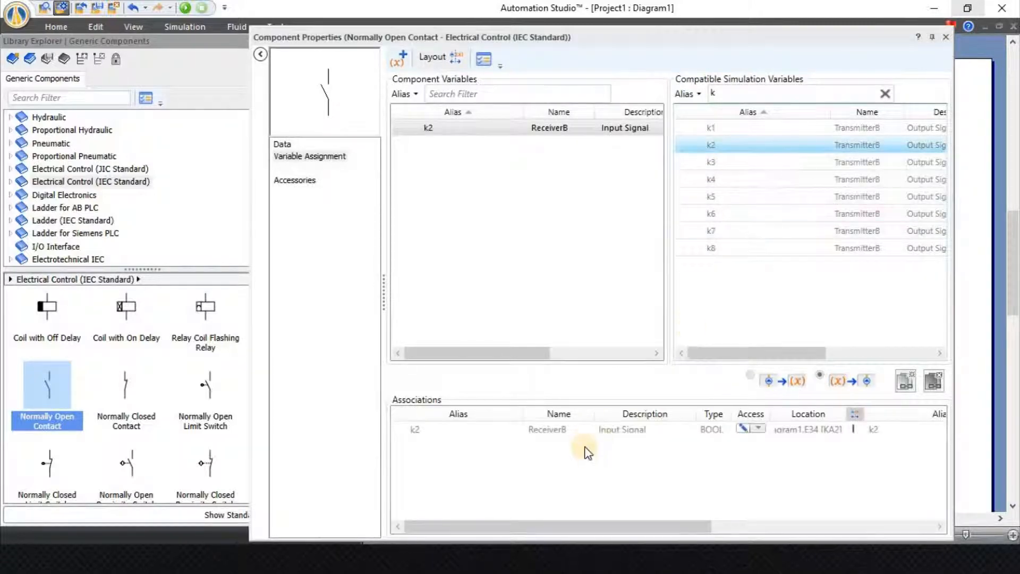
{"action": "left_click", "coordinate": [947, 36]}
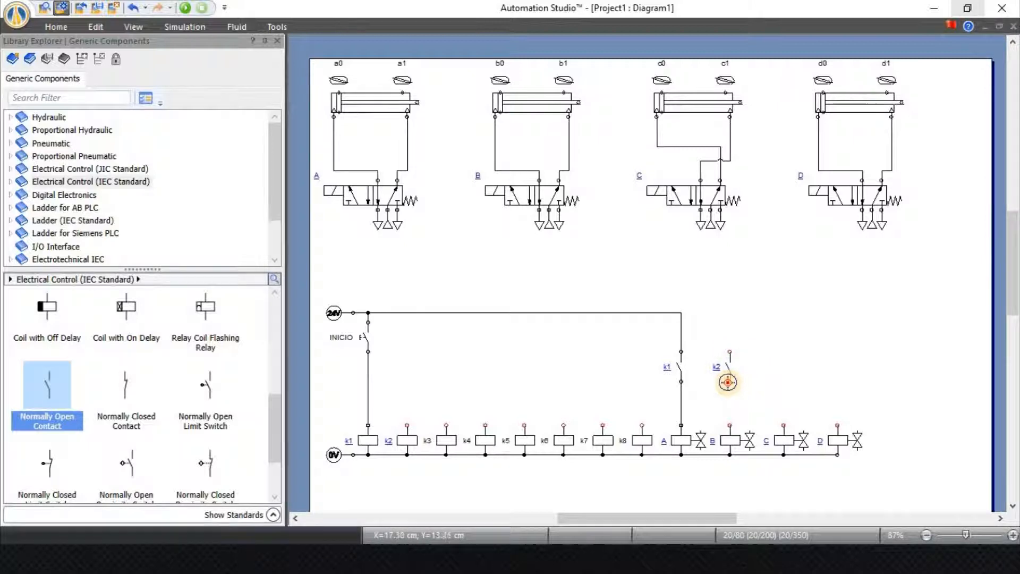
{"action": "left_click_drag", "start_coordinate": [728, 382], "coordinate": [726, 413]}
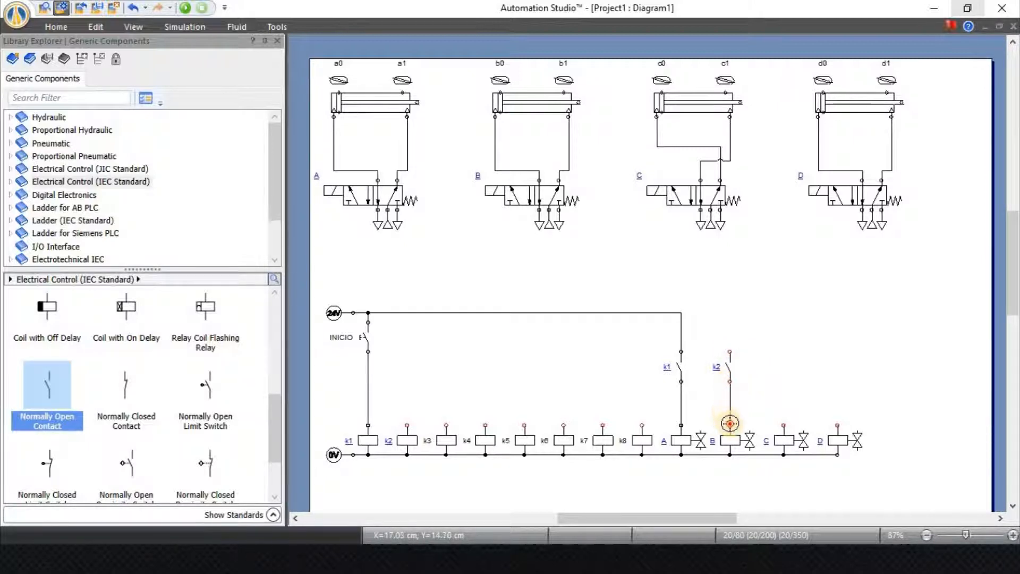
{"action": "left_click_drag", "start_coordinate": [730, 352], "coordinate": [680, 312]}
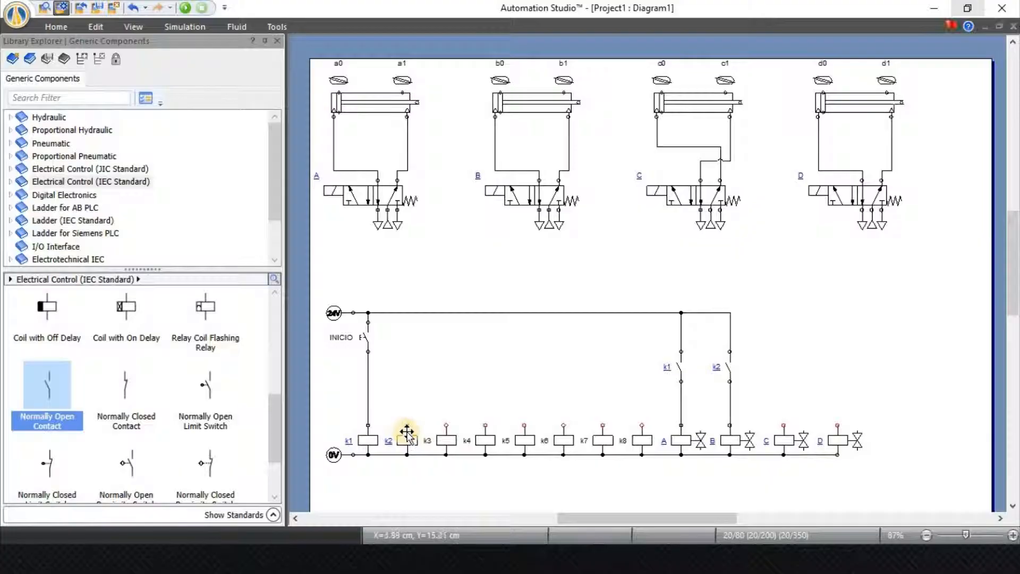
- Check the sequence slideshow and place a Normally Open Contact on the 24 V line above coil k2, associating it with sensor variable a1
{"action": "key", "text": "alt+Tab"}
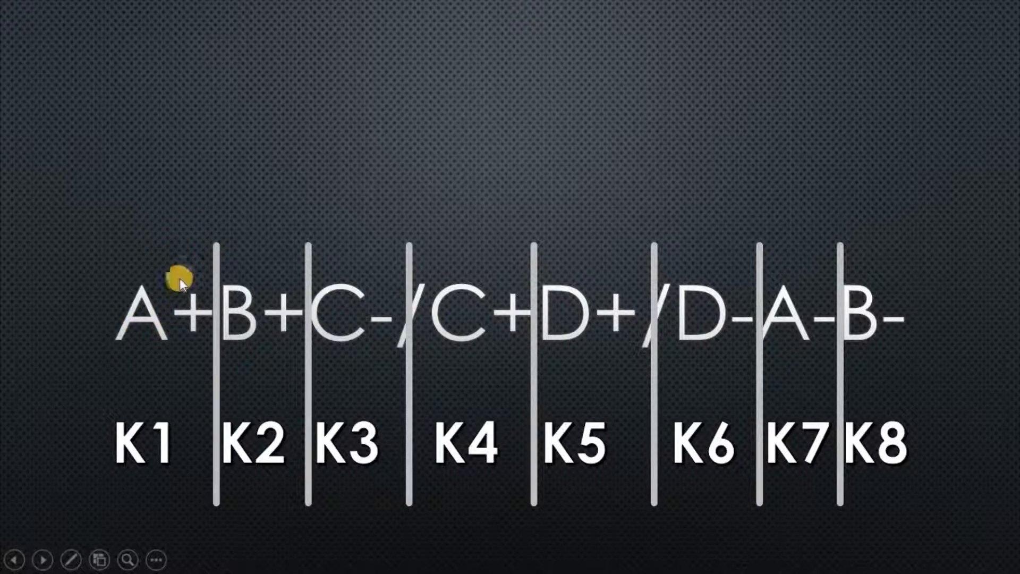
{"action": "key", "text": "alt+Tab"}
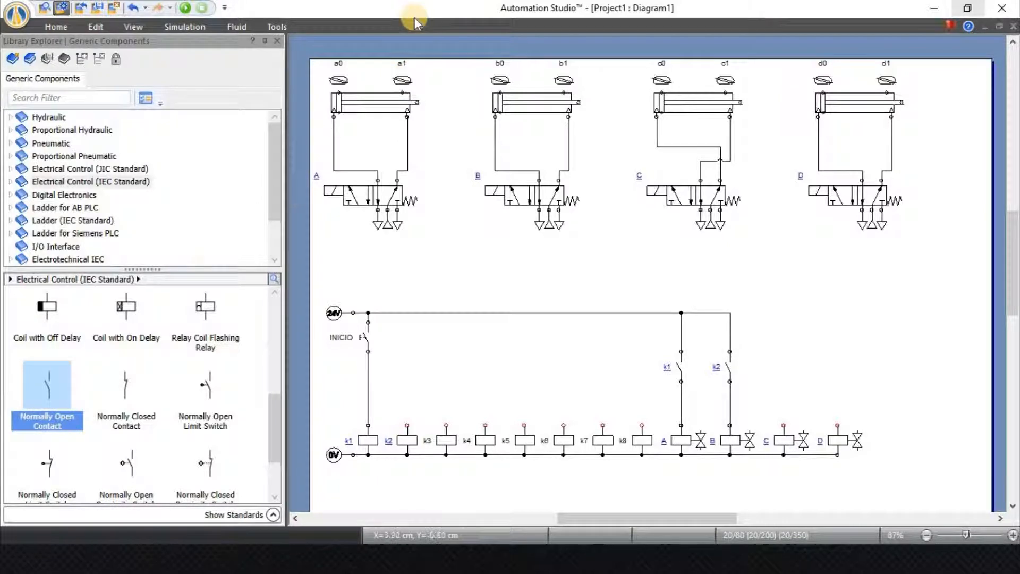
{"action": "left_click_drag", "start_coordinate": [52, 385], "coordinate": [387, 335]}
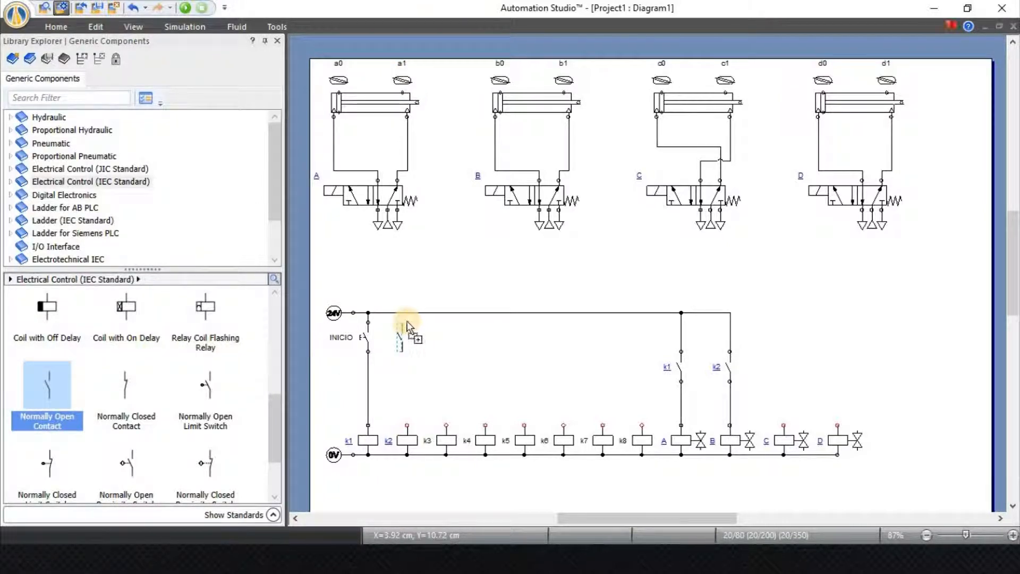
{"action": "left_click_drag", "start_coordinate": [408, 314], "coordinate": [408, 315]}
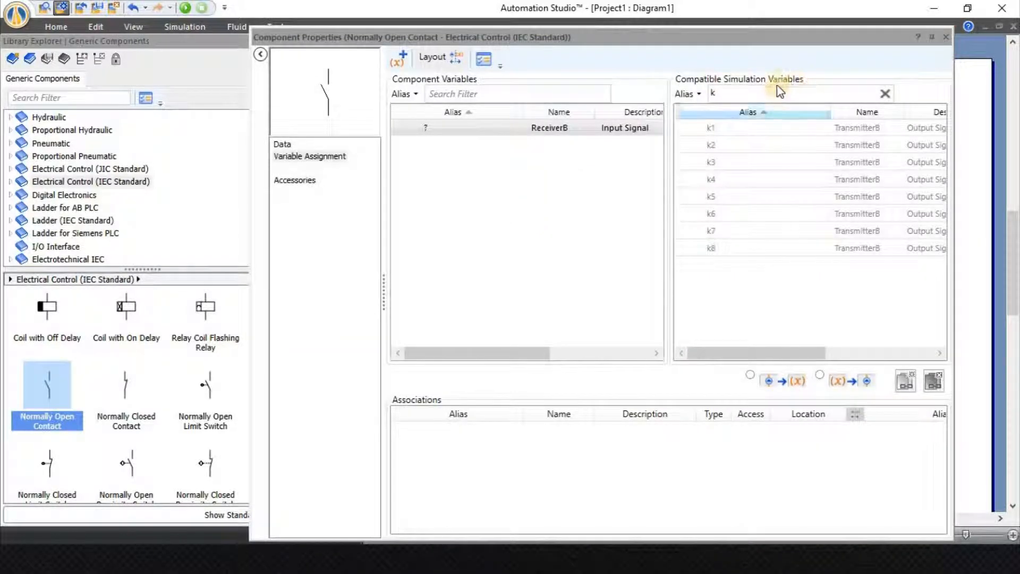
{"action": "left_click_drag", "start_coordinate": [751, 100], "coordinate": [659, 112]}
{"action": "type", "text": "a"}
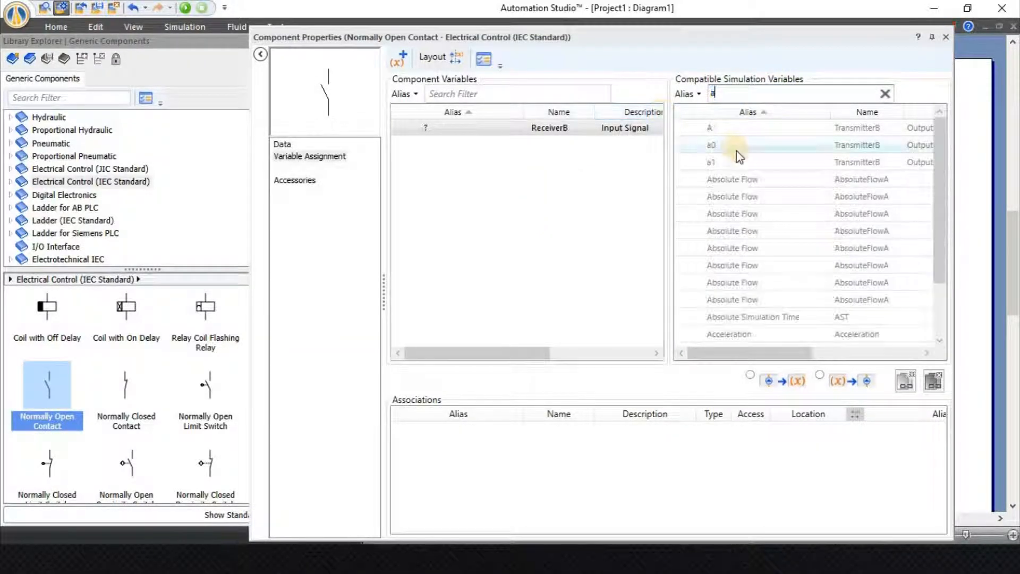
{"action": "double_click", "coordinate": [734, 162]}
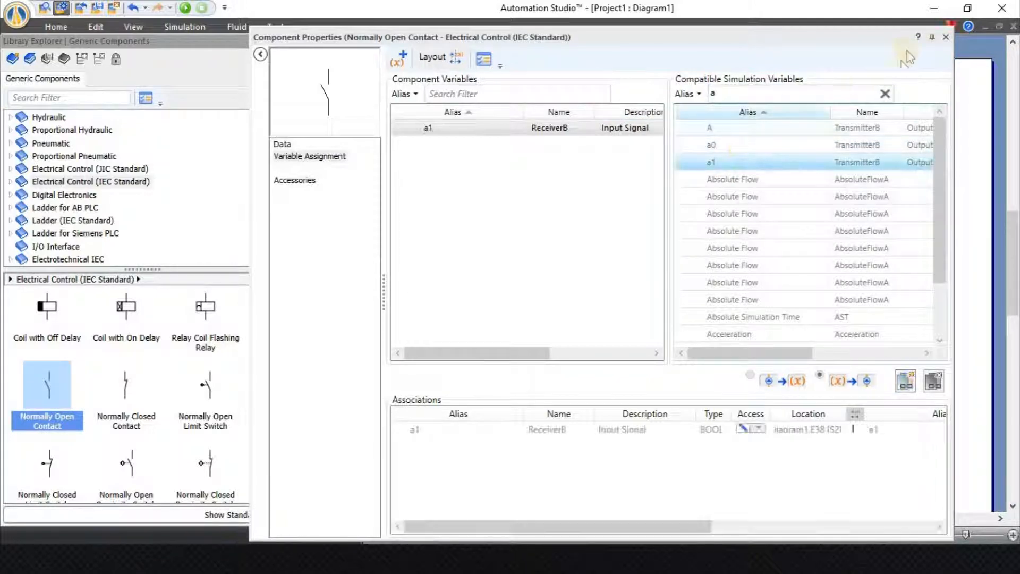
{"action": "left_click", "coordinate": [947, 37]}
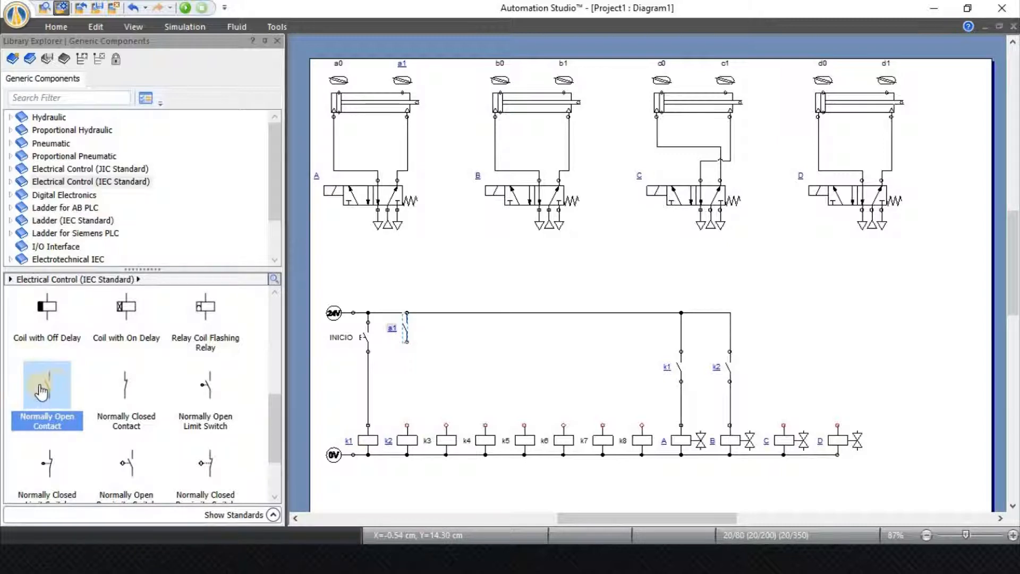
- Add a Normally Open Contact associated with k1 below the a1 contact and wire both in series down to coil k2
{"action": "left_click_drag", "start_coordinate": [49, 397], "coordinate": [410, 369]}
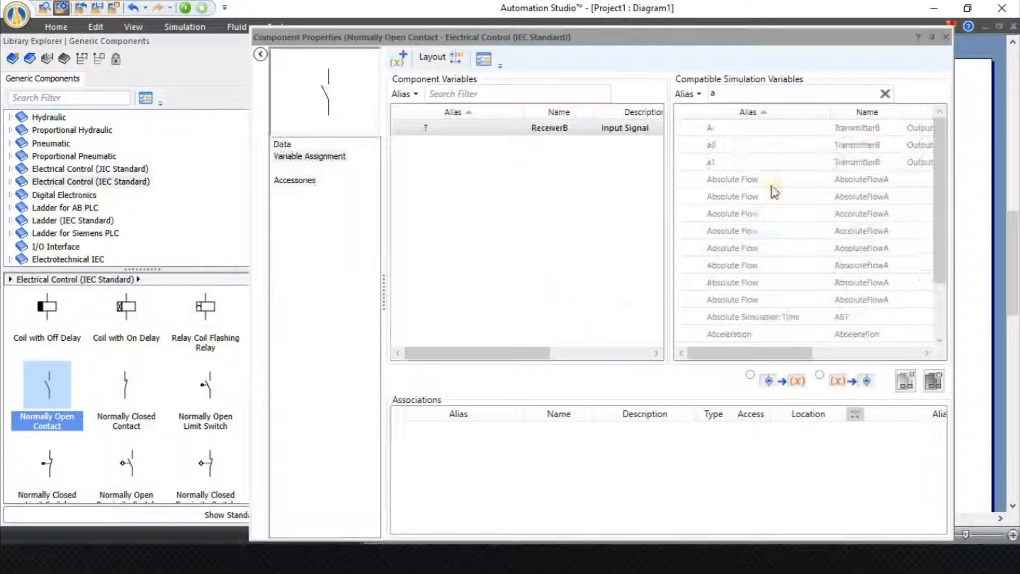
{"action": "left_click", "coordinate": [884, 94]}
{"action": "type", "text": "k"}
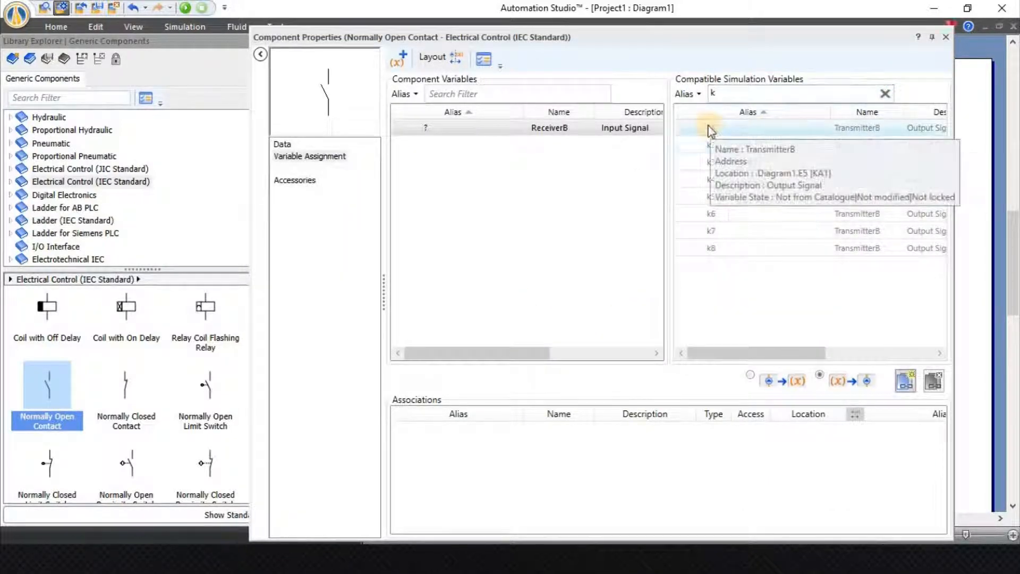
{"action": "double_click", "coordinate": [710, 128]}
{"action": "left_click", "coordinate": [946, 37]}
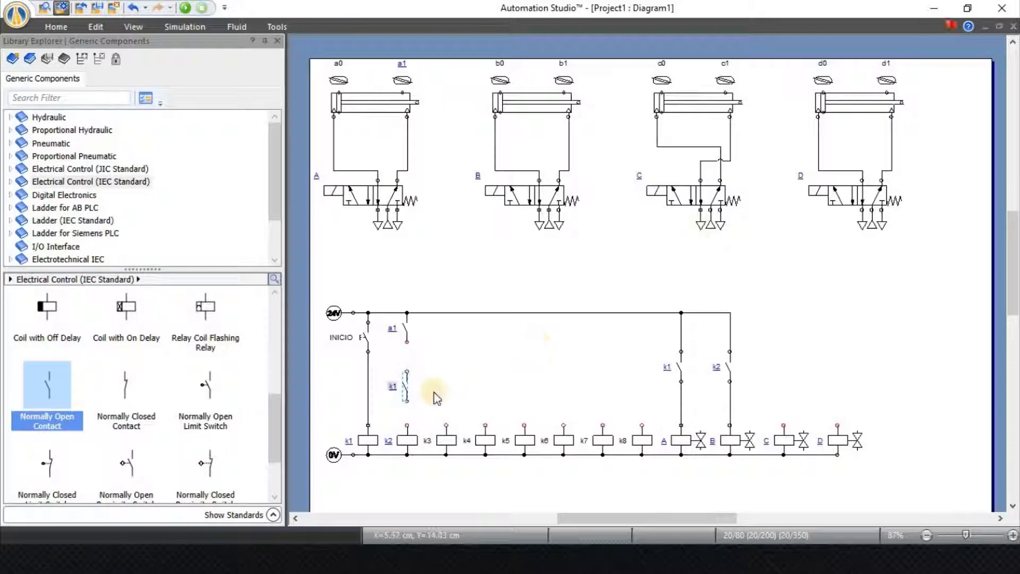
{"action": "left_click_drag", "start_coordinate": [407, 342], "coordinate": [407, 425]}
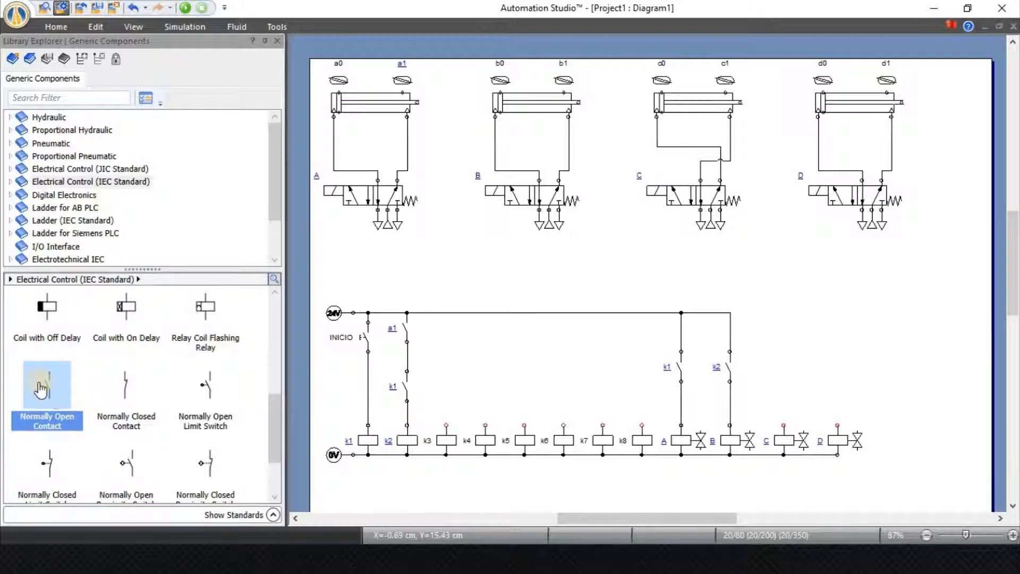
- Add a Normally Open Contact associated with k1 beside the INICIO push-button and wire it in parallel as coil k1's latch
{"action": "left_click_drag", "start_coordinate": [41, 389], "coordinate": [381, 346]}
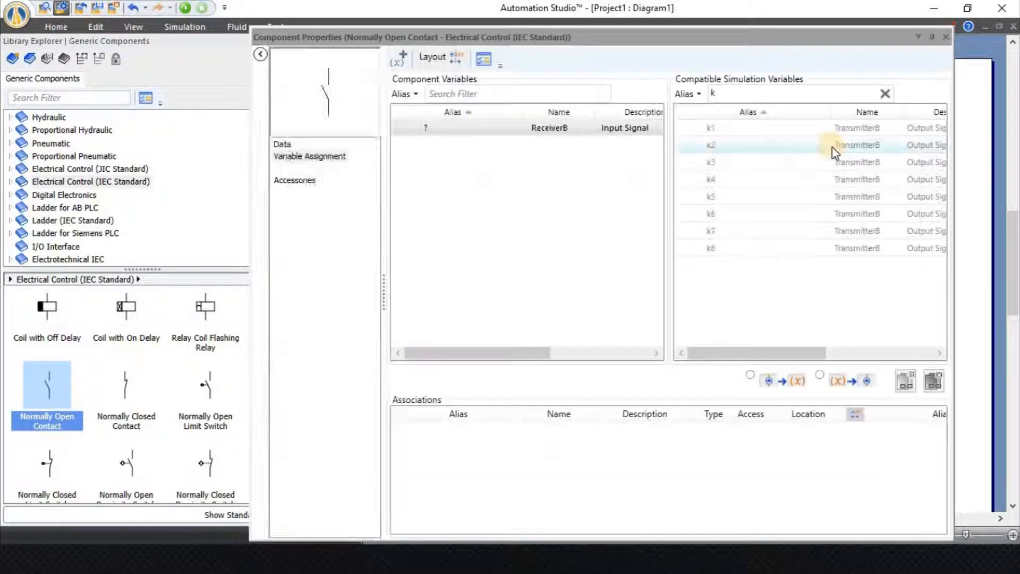
{"action": "double_click", "coordinate": [747, 130]}
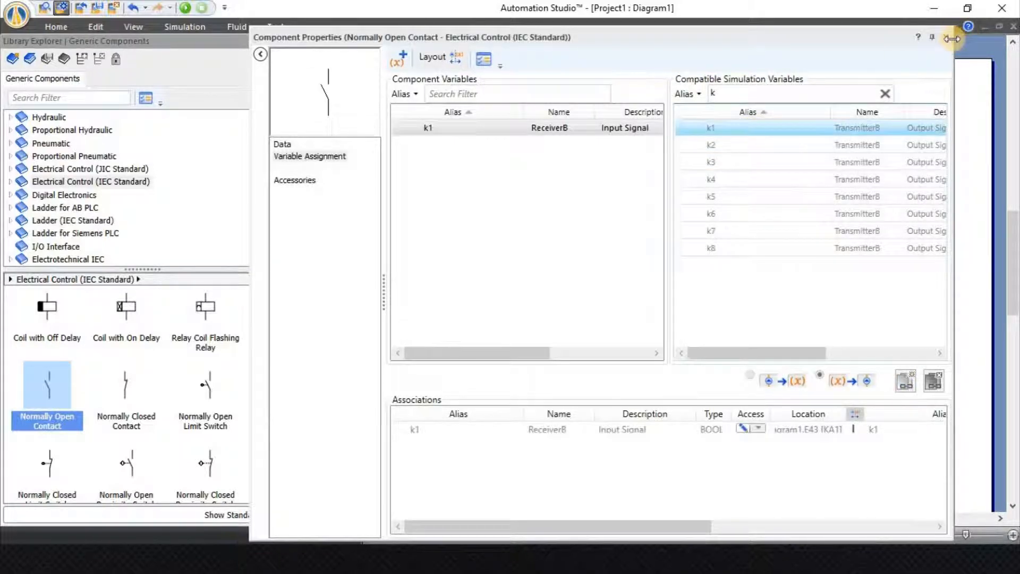
{"action": "left_click", "coordinate": [947, 37]}
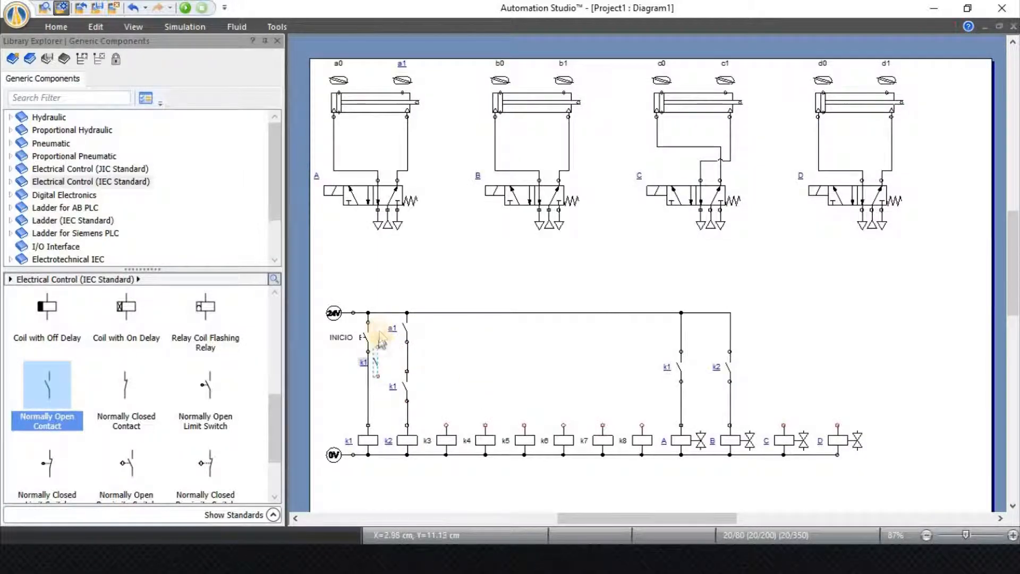
{"action": "left_click_drag", "start_coordinate": [378, 348], "coordinate": [378, 313]}
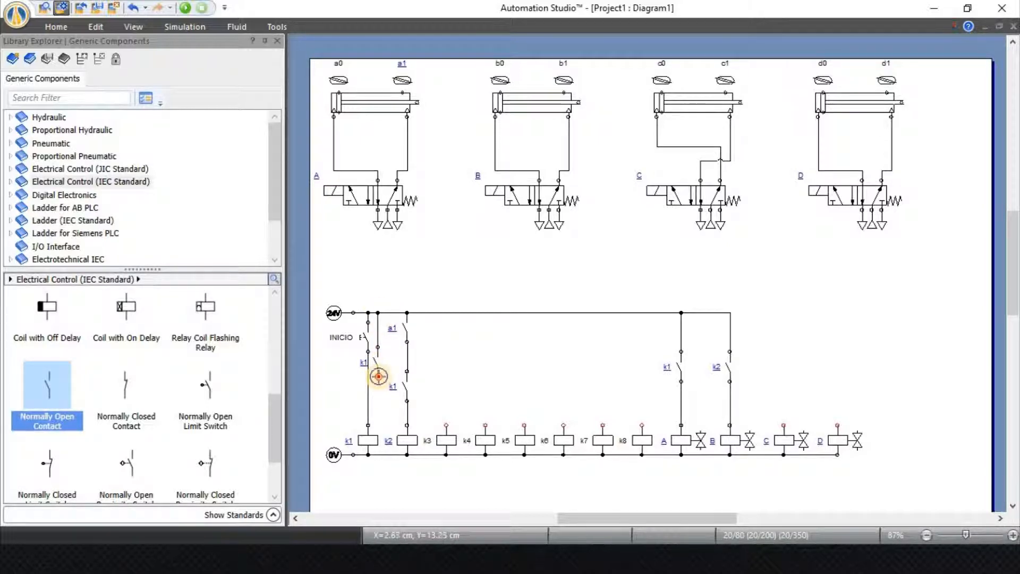
{"action": "left_click_drag", "start_coordinate": [367, 379], "coordinate": [368, 380]}
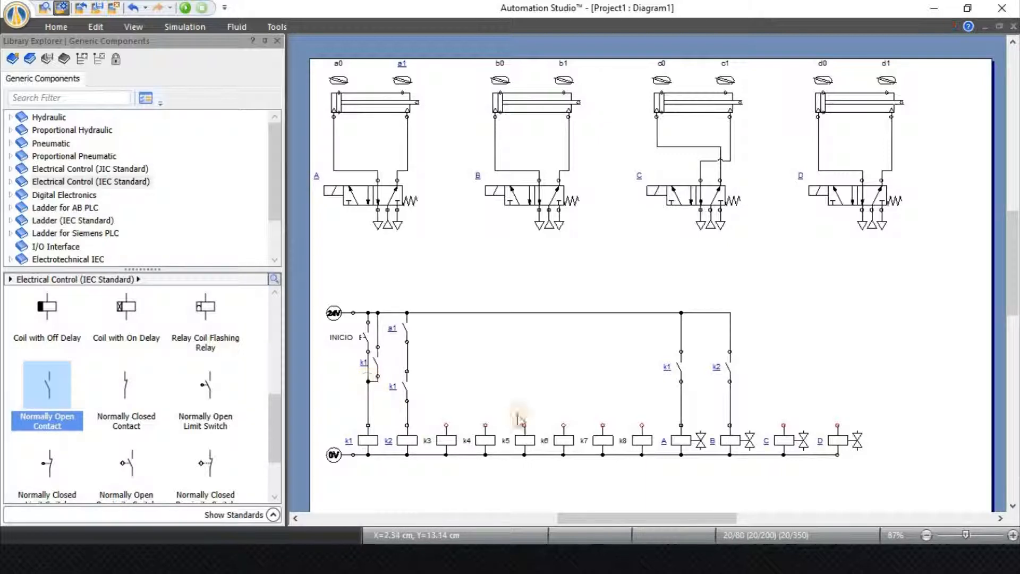
- Add a Normally Open Contact associated with k2 on the 24 V line and wire it in parallel with the a1 contact
{"action": "left_click_drag", "start_coordinate": [56, 393], "coordinate": [429, 354]}
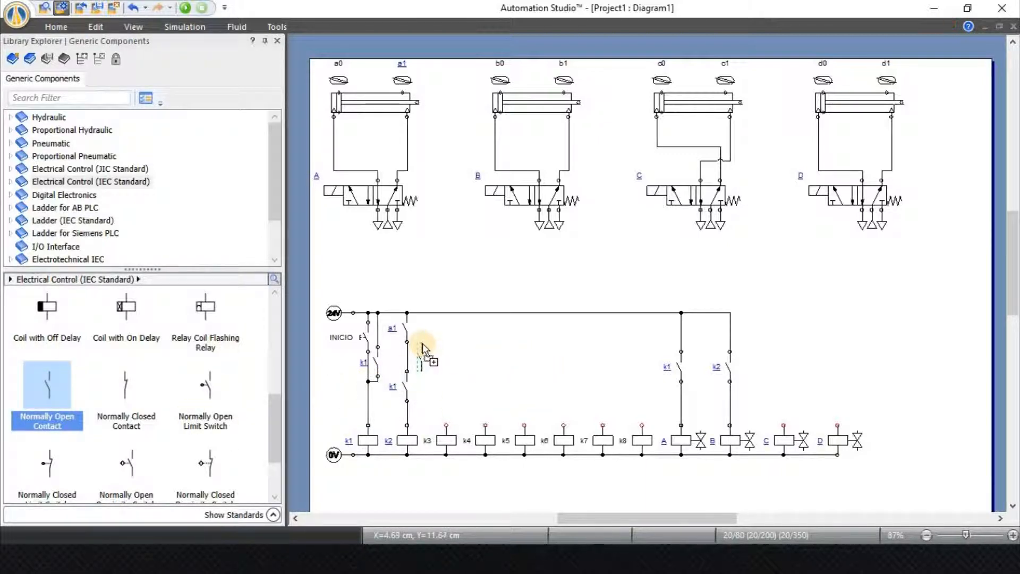
{"action": "left_click_drag", "start_coordinate": [423, 345], "coordinate": [425, 315]}
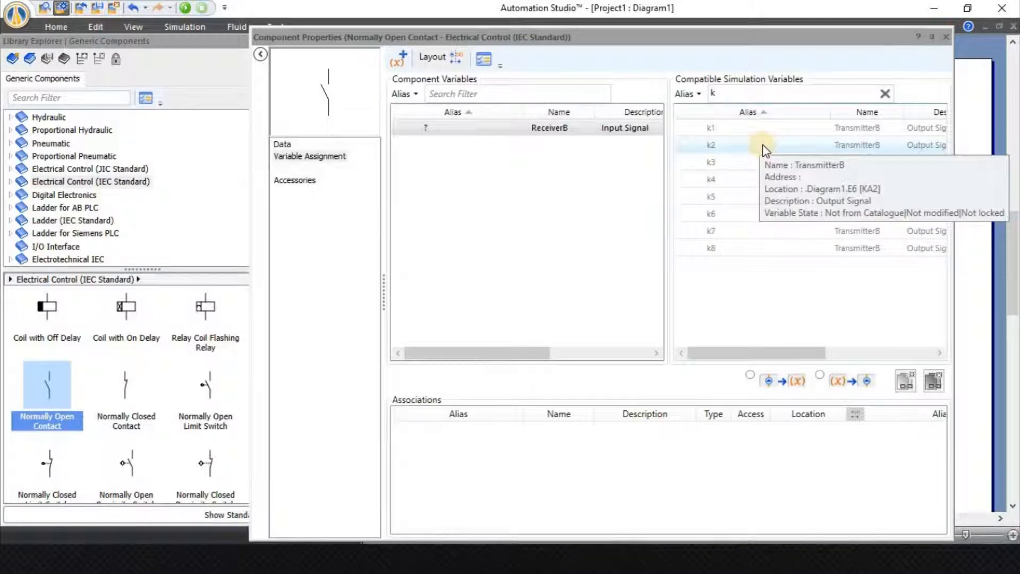
{"action": "double_click", "coordinate": [763, 144]}
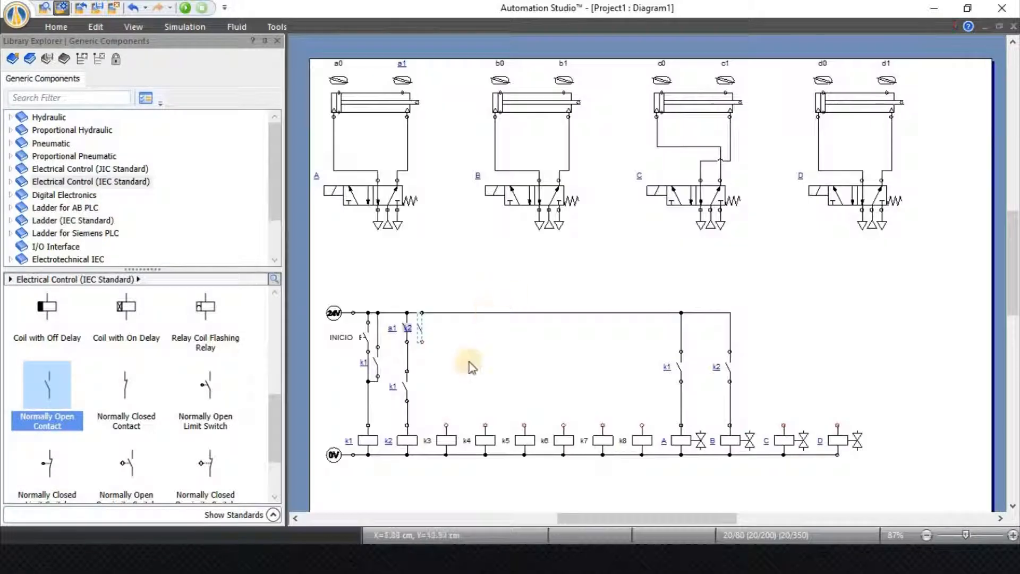
{"action": "left_click", "coordinate": [422, 340]}
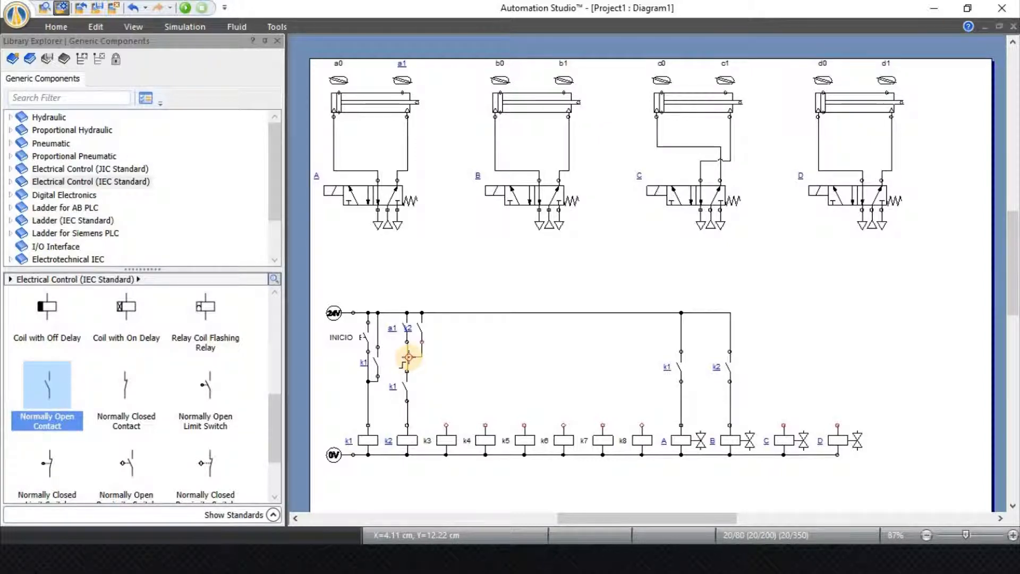
{"action": "left_click", "coordinate": [411, 378]}
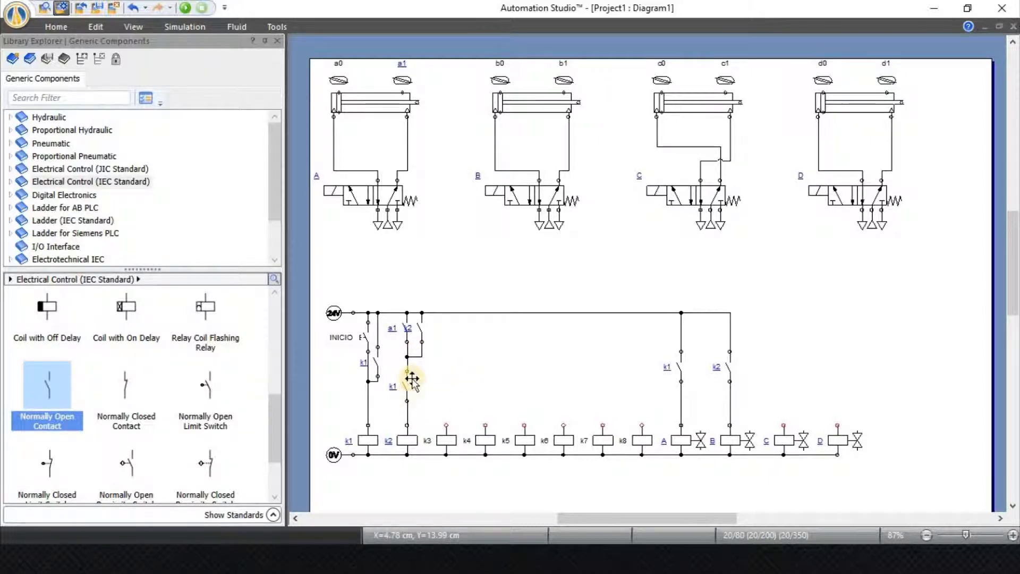
{"action": "left_click", "coordinate": [408, 432]}
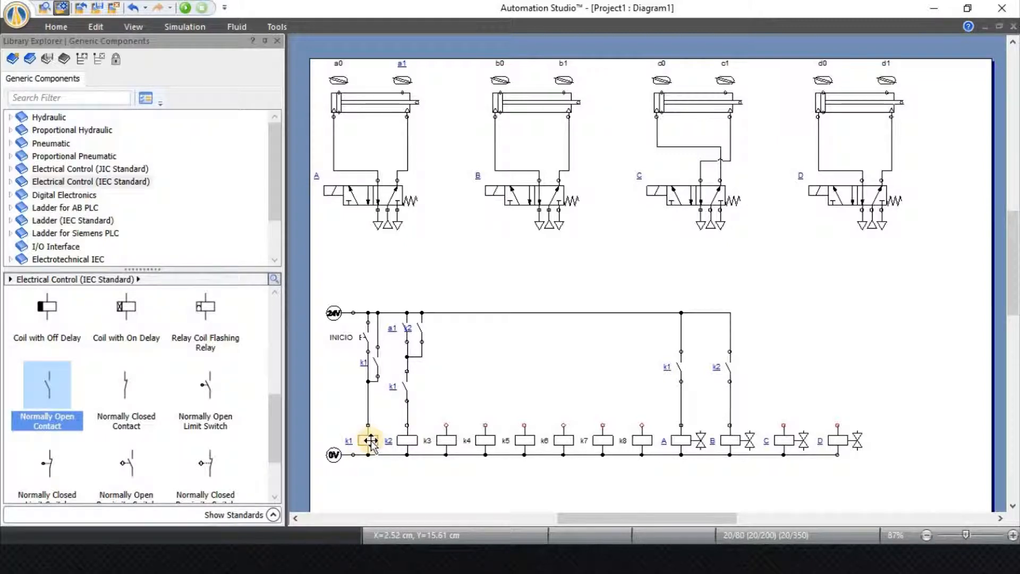
{"action": "left_click", "coordinate": [420, 316]}
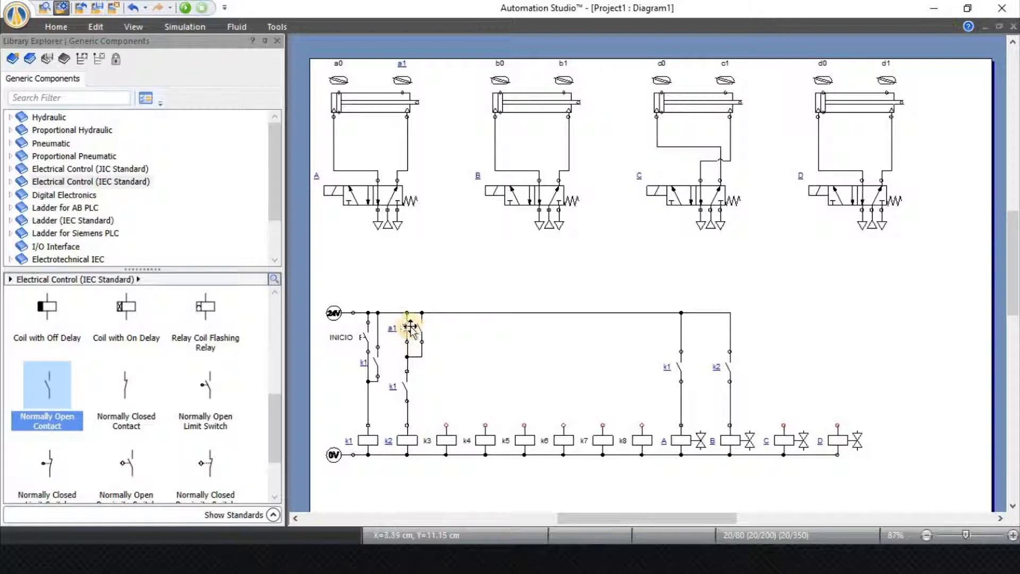
{"action": "left_click", "coordinate": [407, 355]}
{"action": "left_click_drag", "start_coordinate": [402, 391], "coordinate": [408, 380]}
{"action": "left_click", "coordinate": [411, 428]}
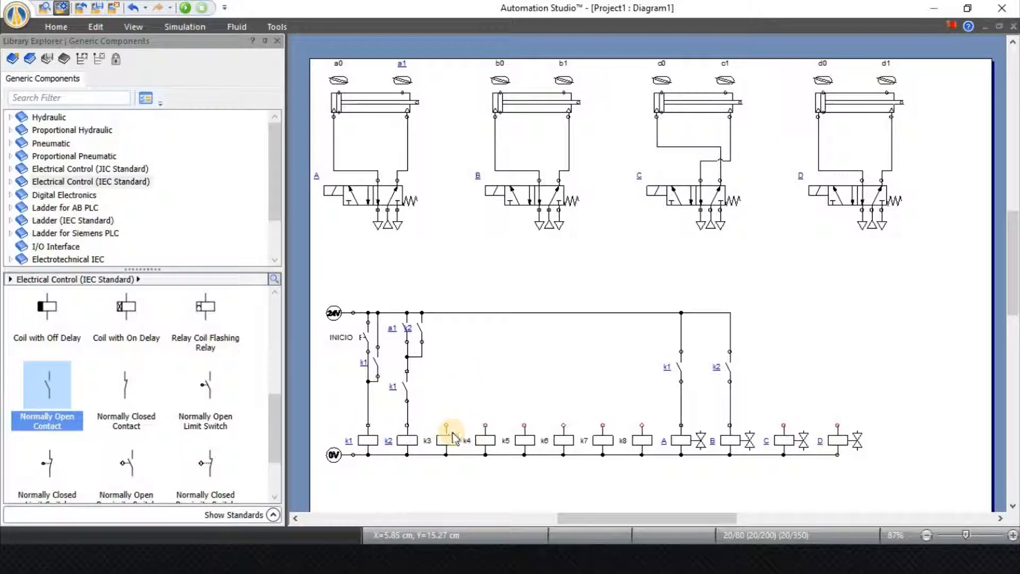
- Check the sequence slideshow, add a Normally Open Contact associated with k3 above solenoid C, and wire it between the solenoid and the 24 V line
{"action": "key", "text": "alt+Tab"}
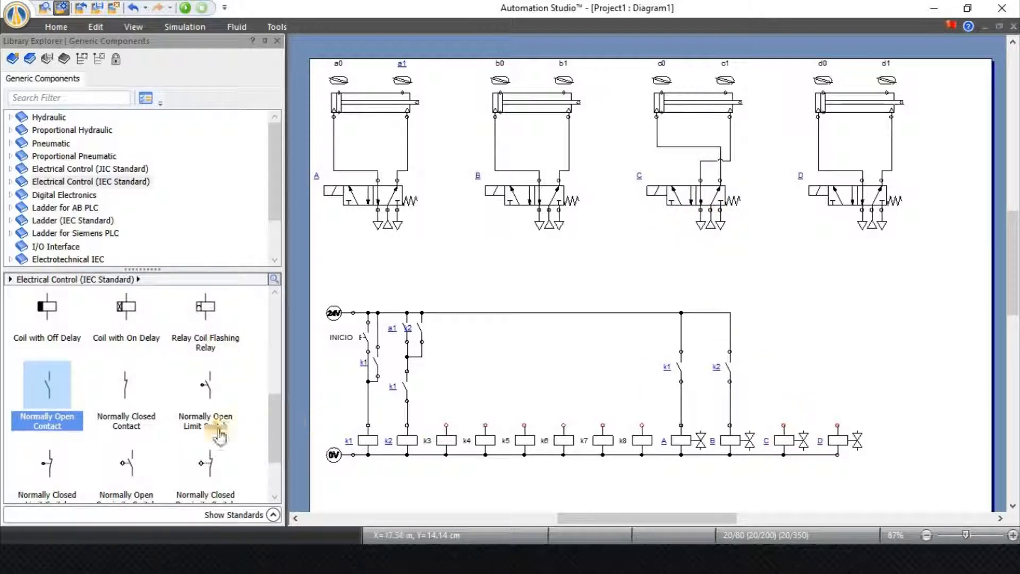
{"action": "mouse_move", "coordinate": [45, 378]}
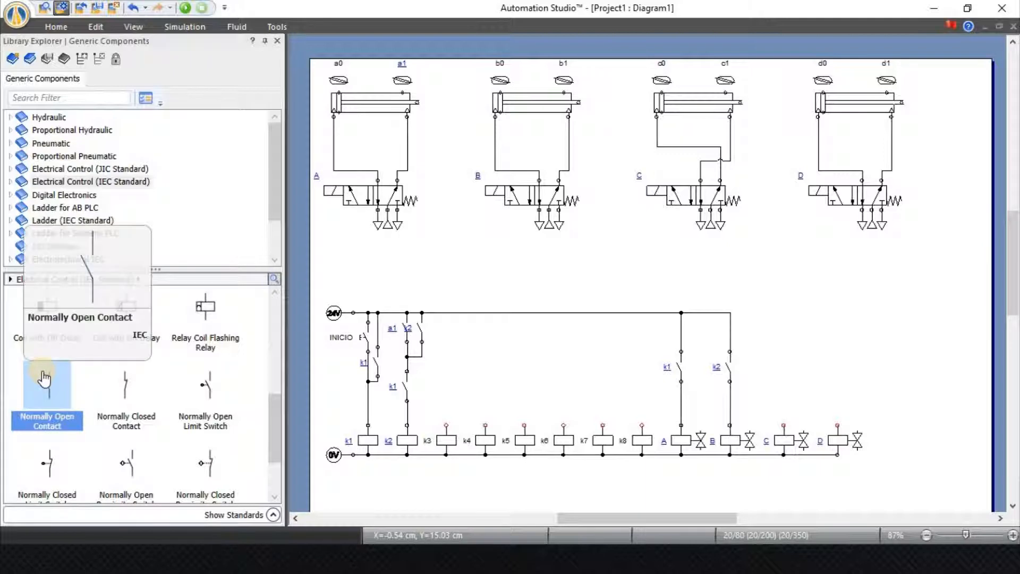
{"action": "left_click_drag", "start_coordinate": [48, 371], "coordinate": [786, 365]}
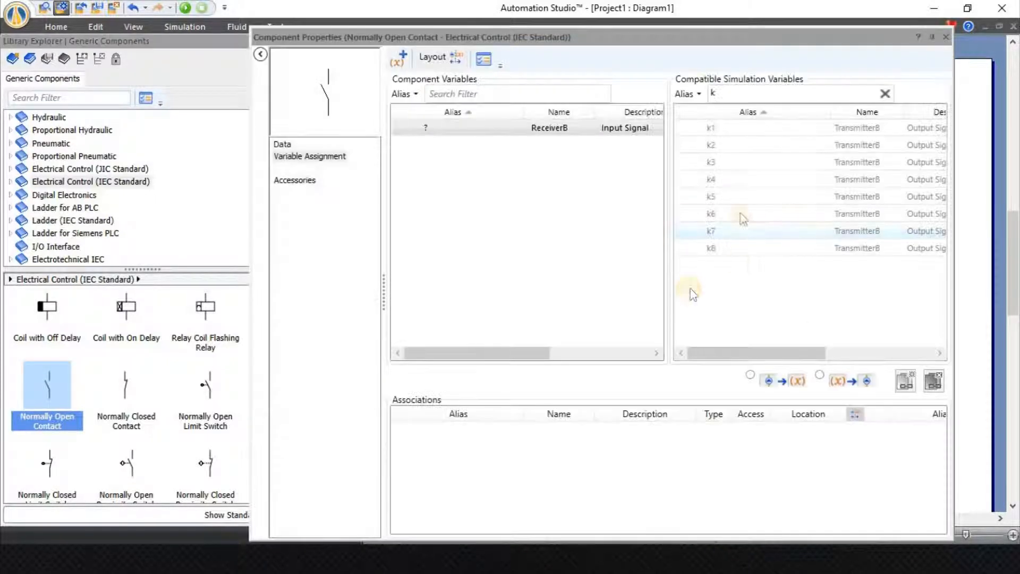
{"action": "double_click", "coordinate": [731, 161]}
{"action": "left_click", "coordinate": [946, 37]}
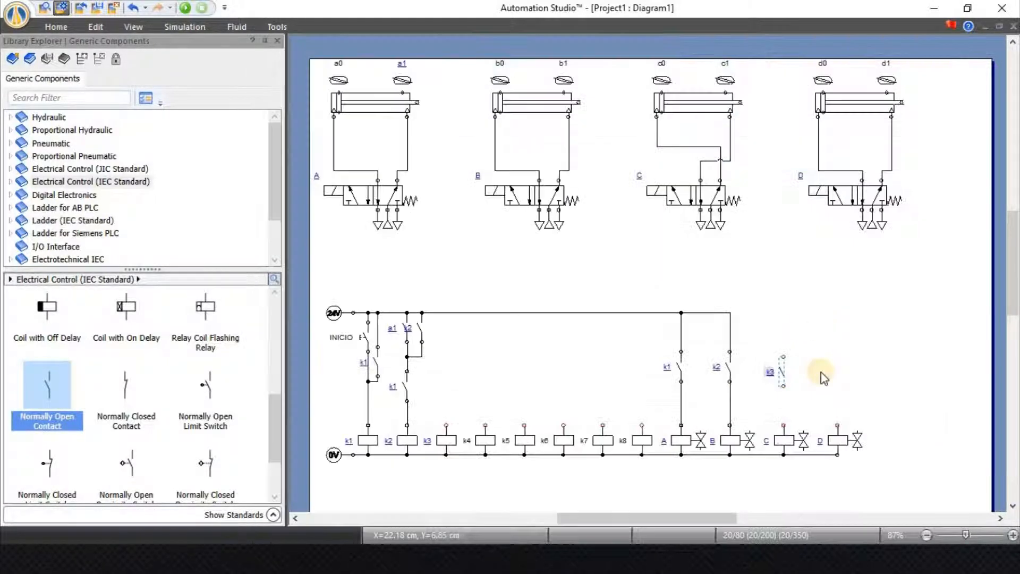
{"action": "left_click_drag", "start_coordinate": [783, 383], "coordinate": [787, 419]}
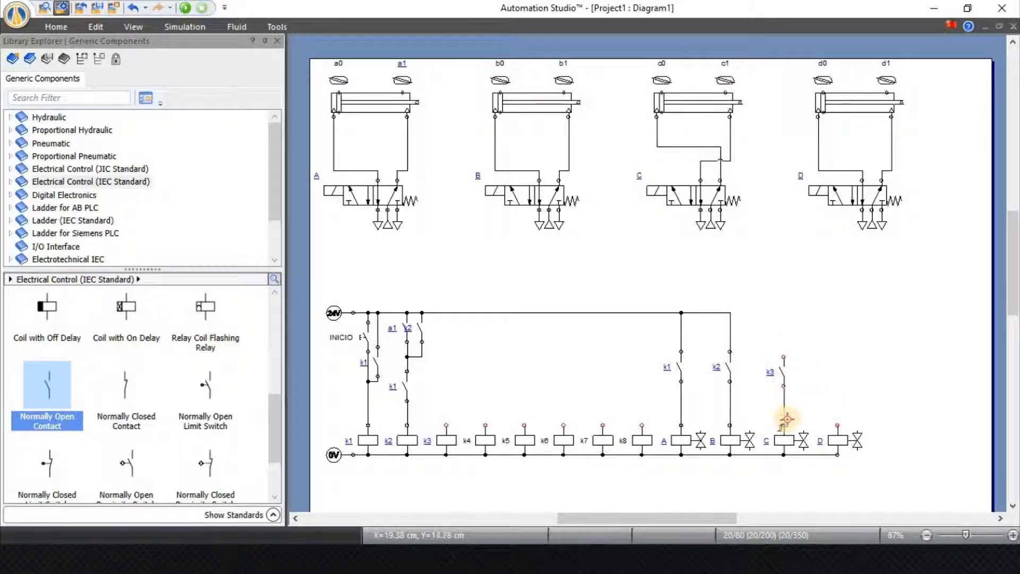
{"action": "left_click", "coordinate": [784, 426]}
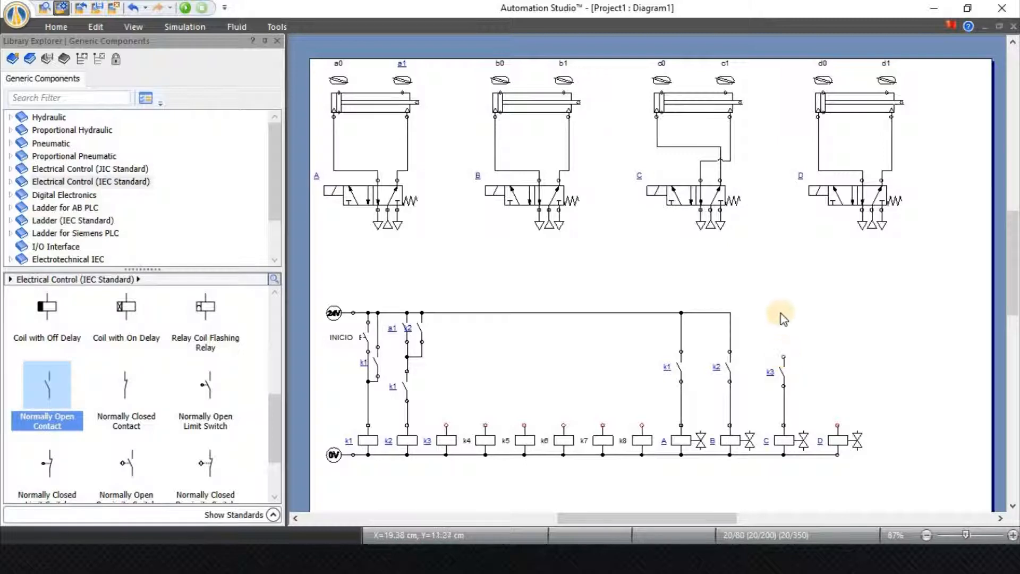
{"action": "left_click_drag", "start_coordinate": [784, 356], "coordinate": [728, 312]}
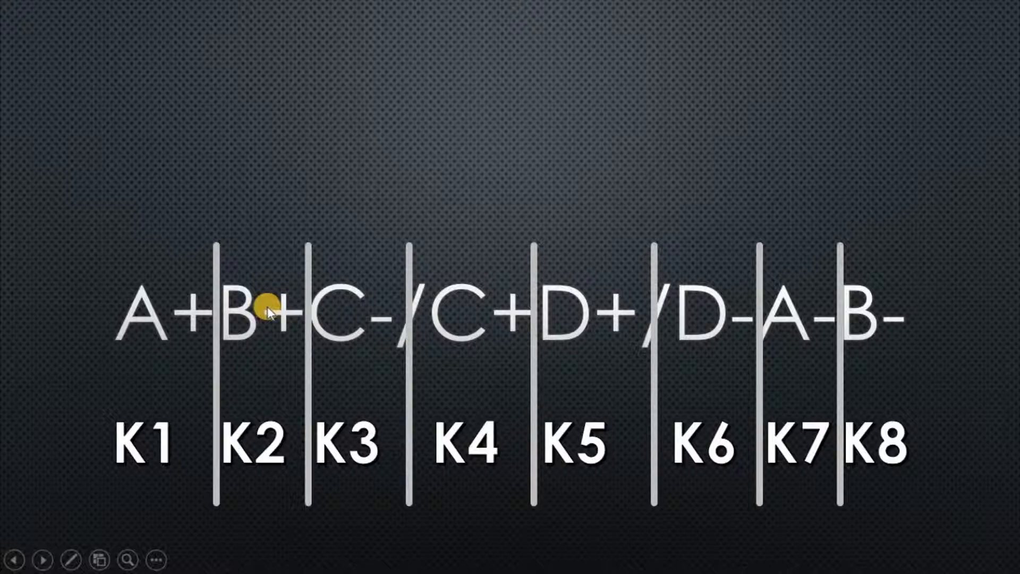
- Return from the slideshow to Automation Studio and place a Normally Open Contact associated with b1 on the 24 V line above coil k3
{"action": "key", "text": "alt+Tab"}
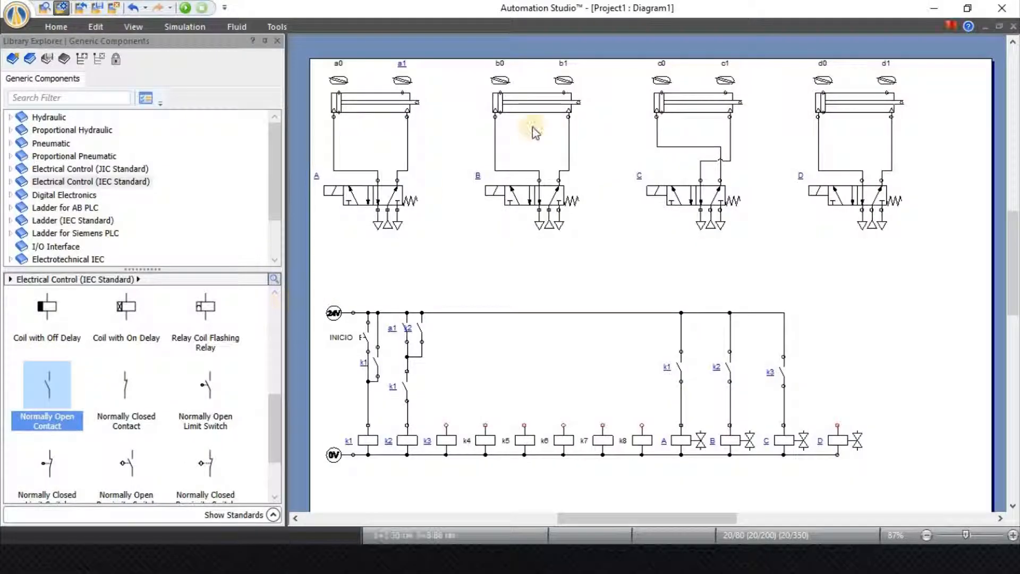
{"action": "left_click_drag", "start_coordinate": [51, 388], "coordinate": [450, 315]}
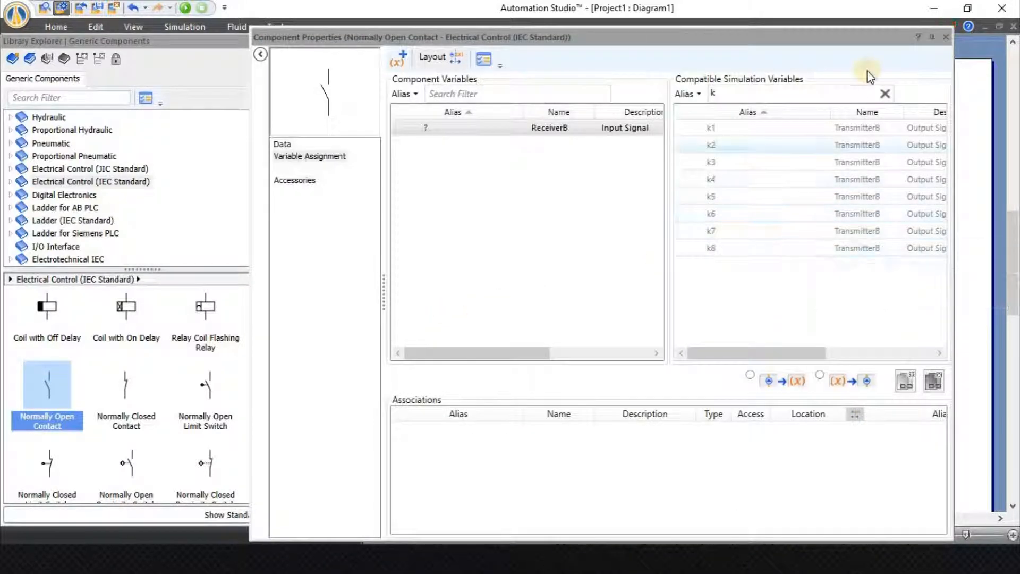
{"action": "left_click", "coordinate": [885, 94]}
{"action": "type", "text": "b"}
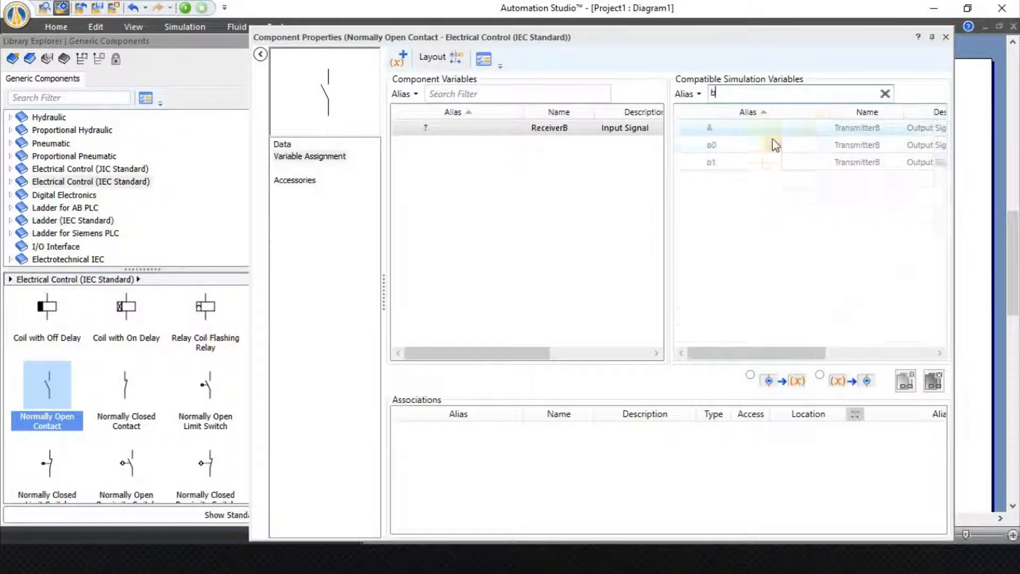
{"action": "double_click", "coordinate": [732, 169]}
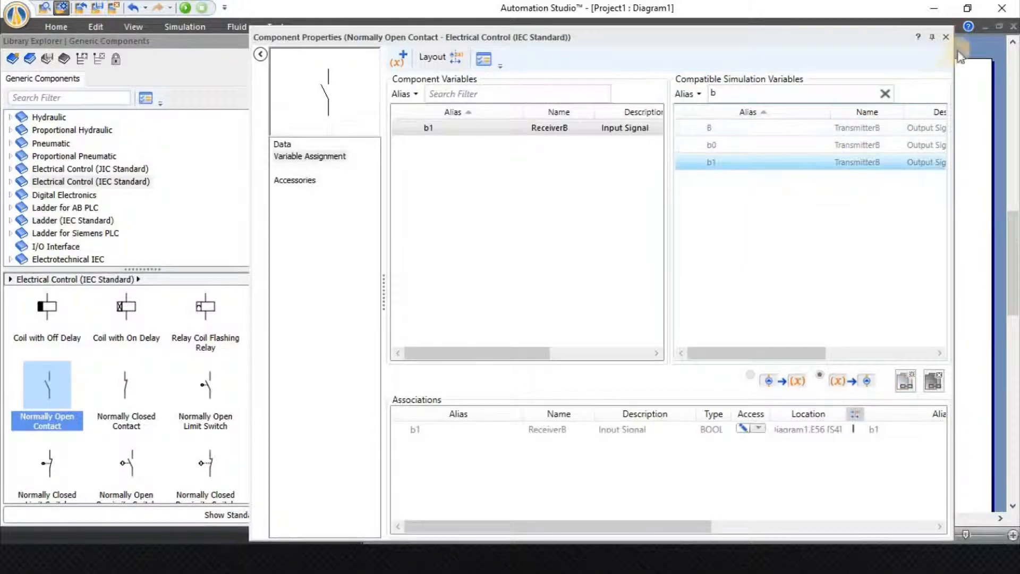
{"action": "left_click", "coordinate": [946, 36]}
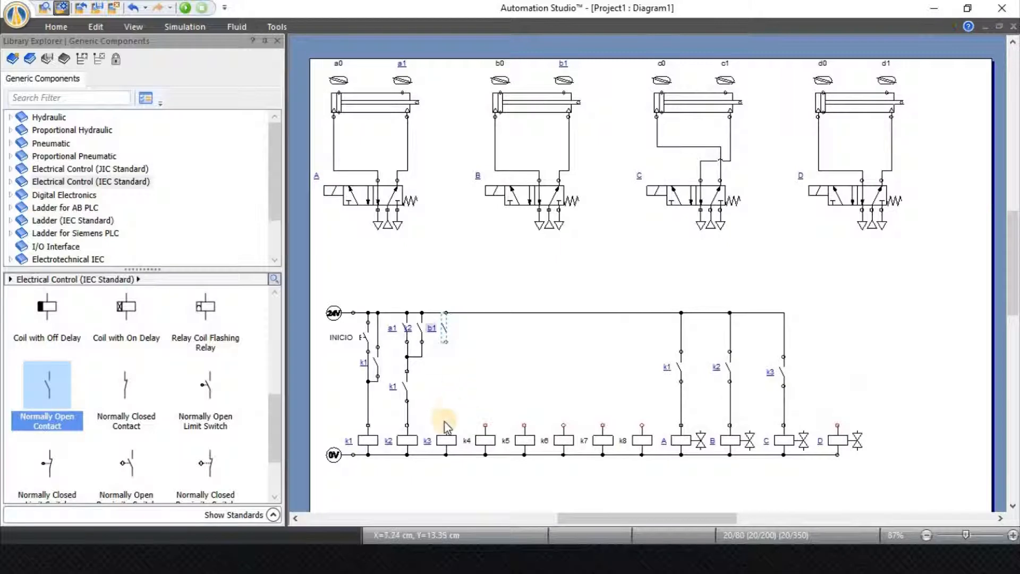
- Add a Normally Open Contact associated with k2 below the b1 contact and wire both in series down to coil k3
{"action": "left_click_drag", "start_coordinate": [48, 393], "coordinate": [447, 372]}
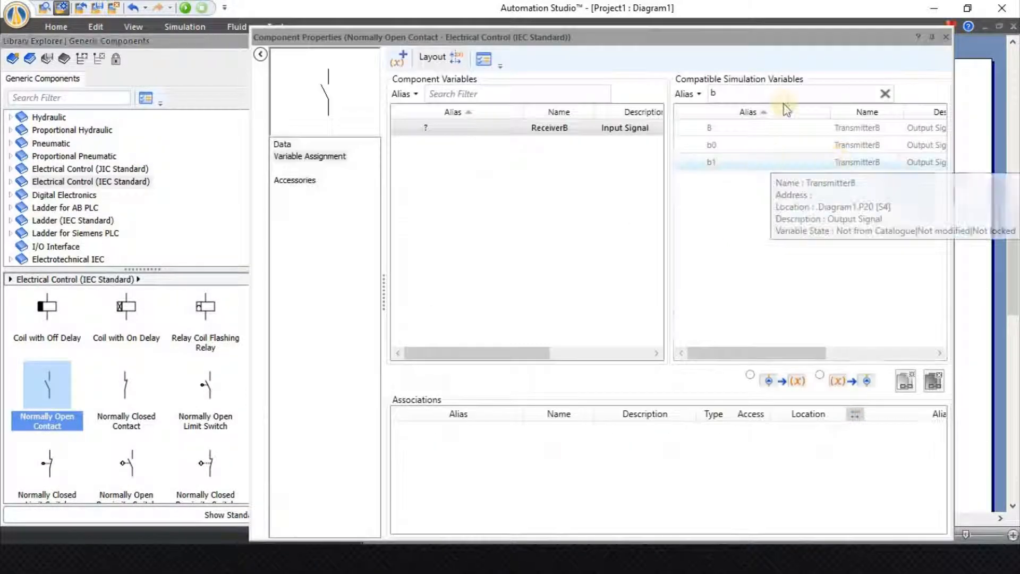
{"action": "left_click", "coordinate": [885, 95]}
{"action": "type", "text": "kk"}
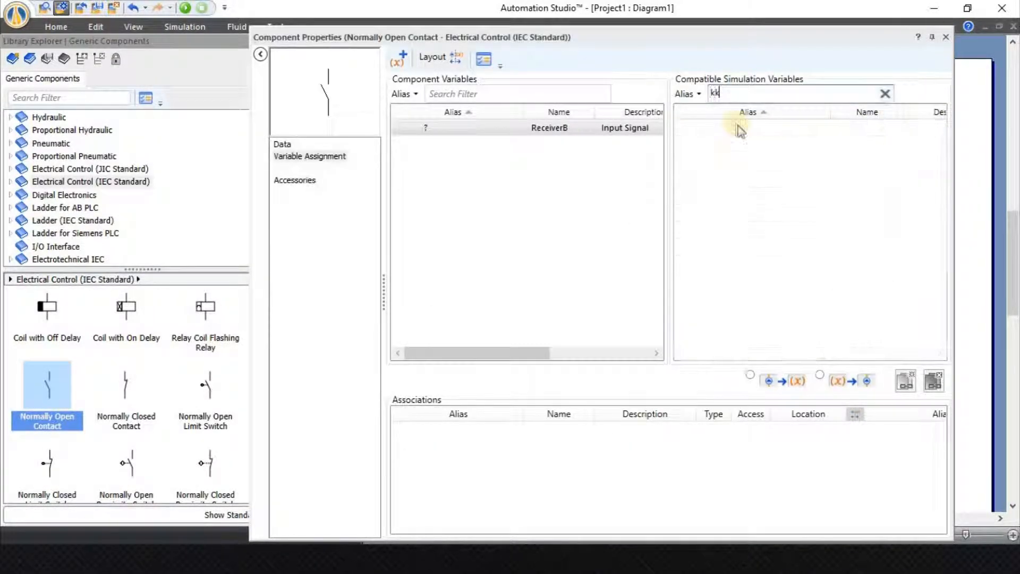
{"action": "key", "text": "BackSpace"}
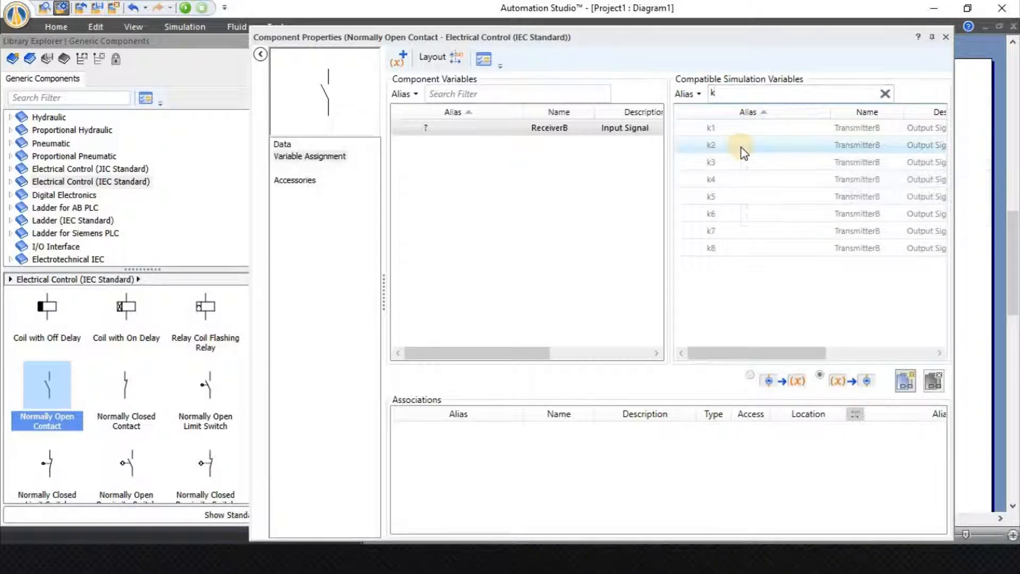
{"action": "double_click", "coordinate": [742, 144]}
{"action": "left_click", "coordinate": [946, 37]}
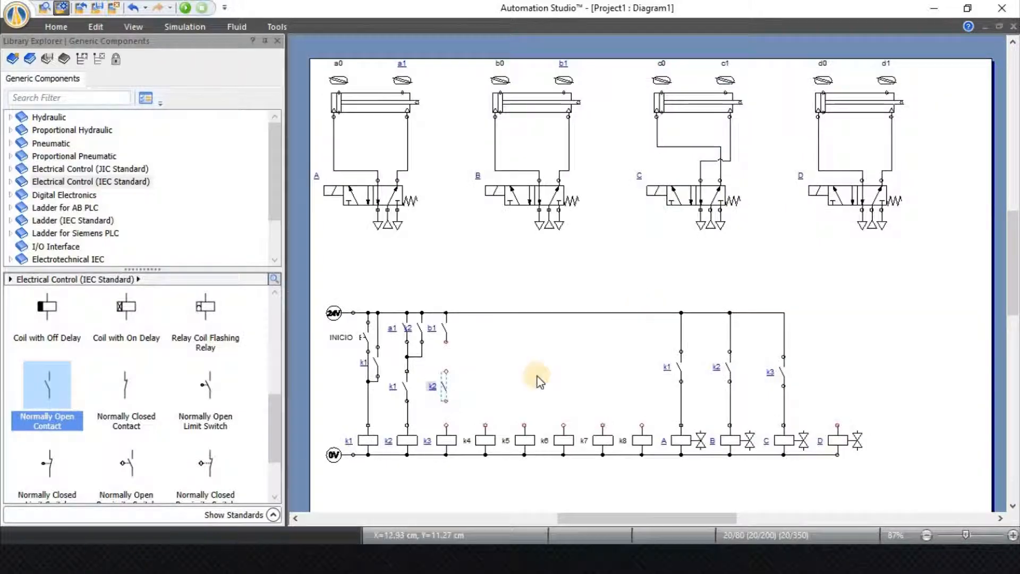
{"action": "left_click", "coordinate": [445, 341]}
{"action": "left_click", "coordinate": [446, 371]}
{"action": "left_click", "coordinate": [446, 401]}
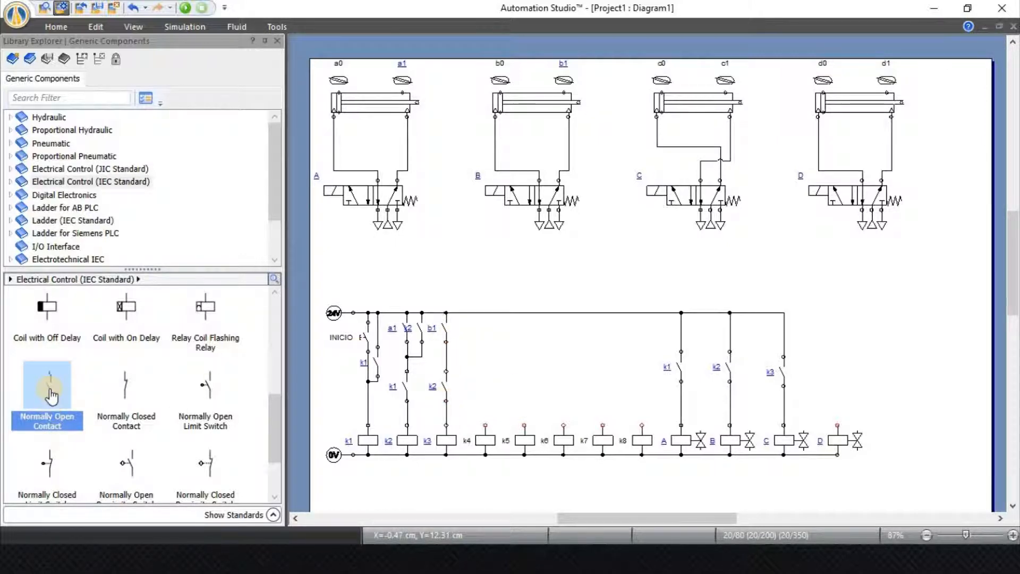
- Add a Normally Open Contact associated with k3 on the 24 V line and wire it in parallel with the b1 contact
{"action": "left_click_drag", "start_coordinate": [47, 390], "coordinate": [466, 318]}
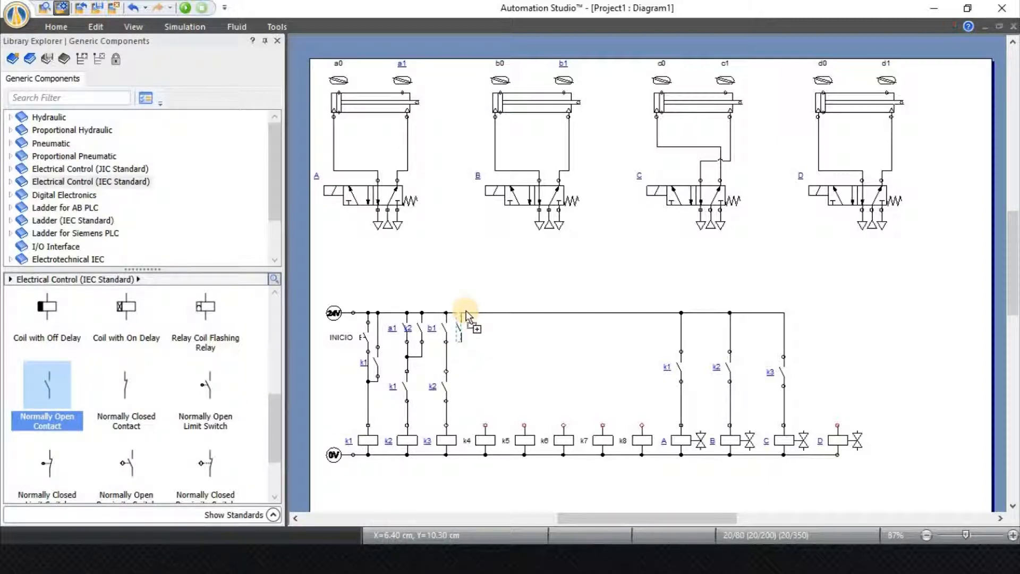
{"action": "left_click_drag", "start_coordinate": [466, 310], "coordinate": [466, 310]}
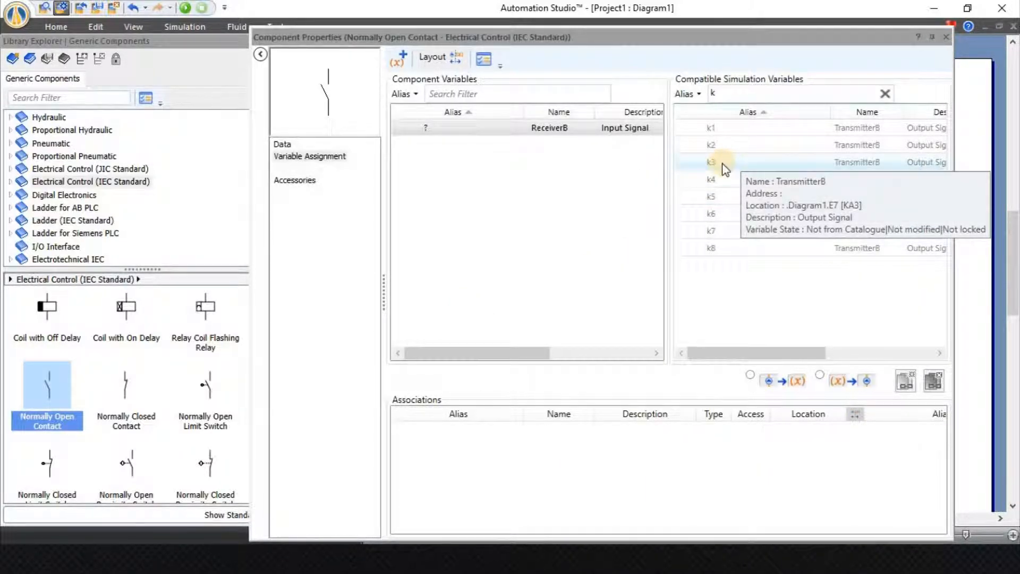
{"action": "double_click", "coordinate": [727, 161]}
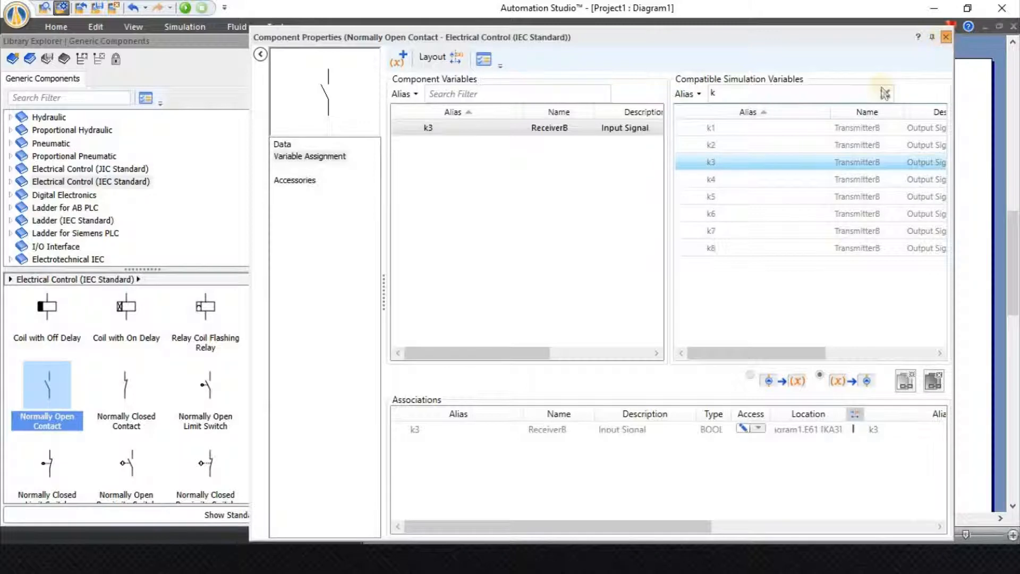
{"action": "left_click", "coordinate": [946, 38]}
{"action": "left_click_drag", "start_coordinate": [462, 345], "coordinate": [456, 359]}
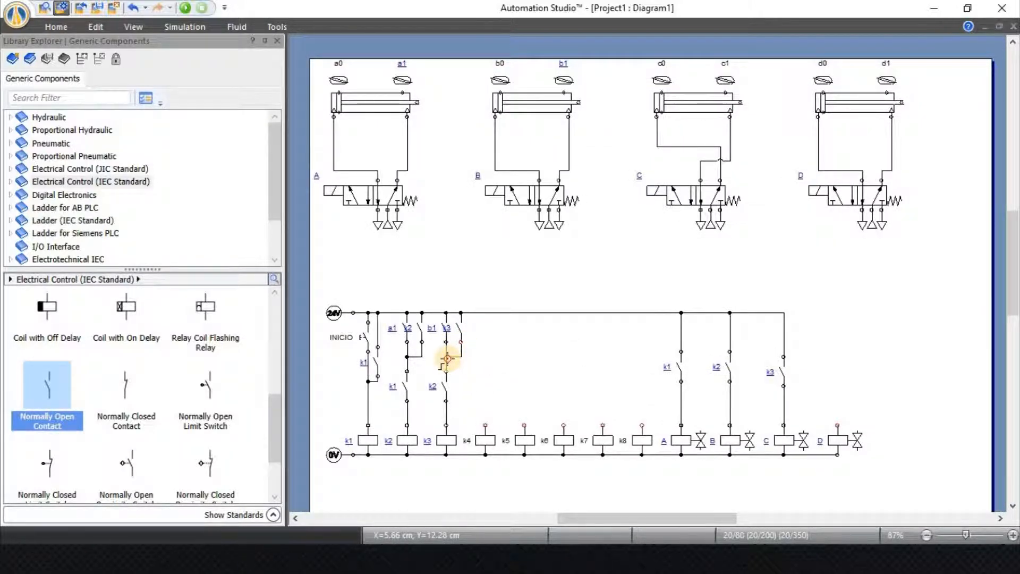
{"action": "left_click", "coordinate": [447, 358]}
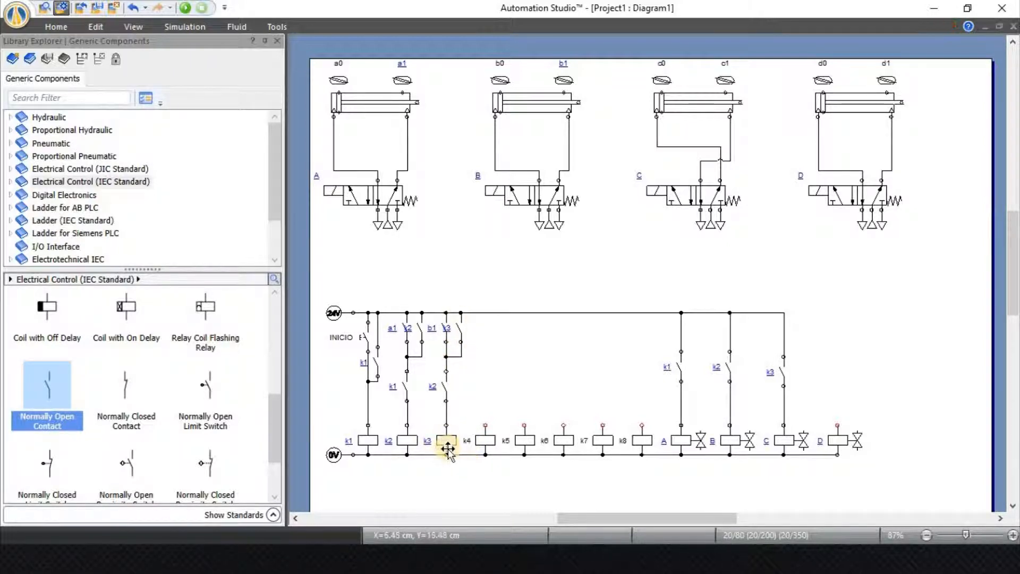
{"action": "left_click", "coordinate": [461, 342]}
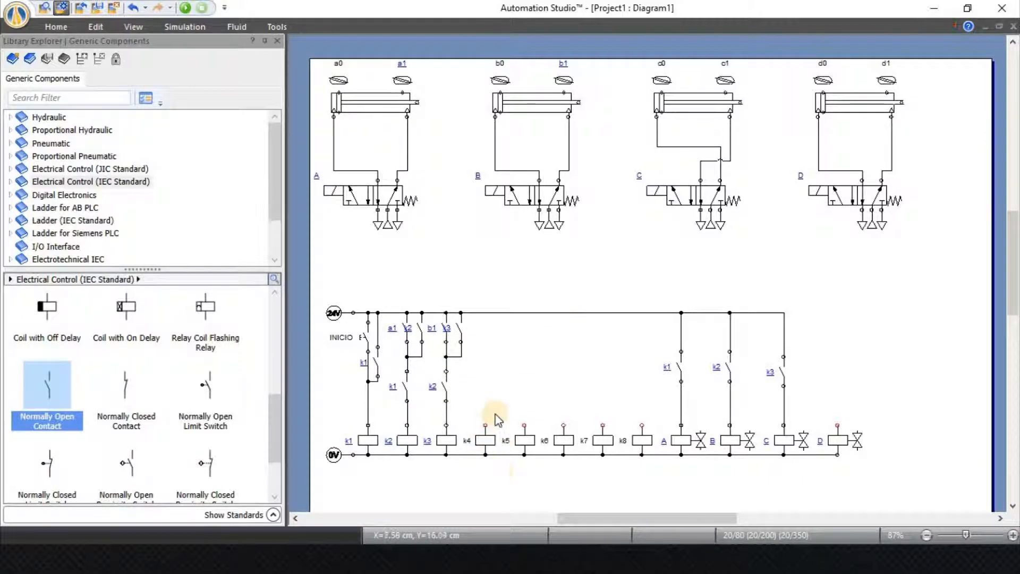
- Check the sequence slideshow, return to Automation Studio and move the k3 contact above solenoid C up toward the 24 V line
{"action": "key", "text": "alt+Tab"}
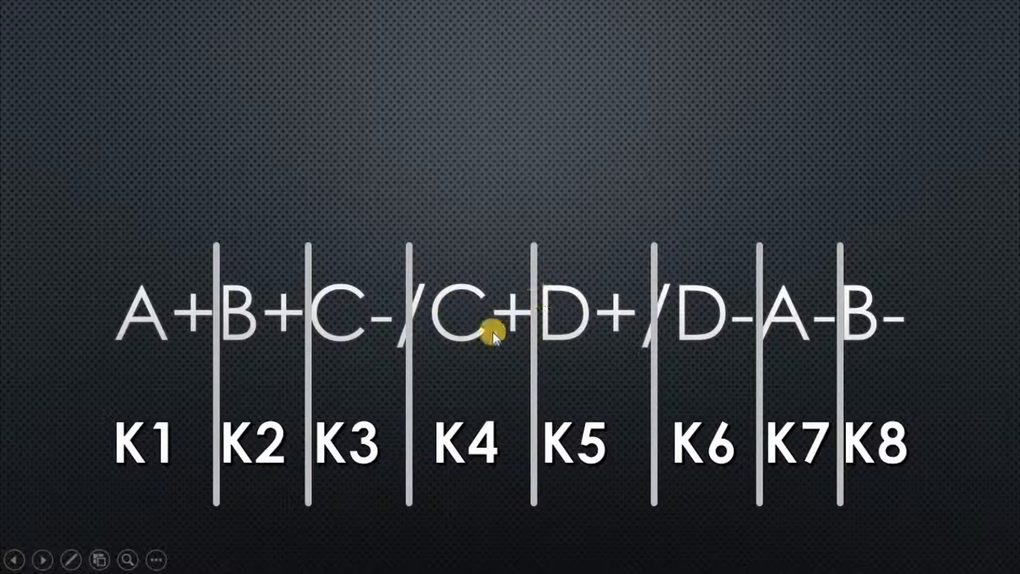
{"action": "key", "text": "alt+Tab"}
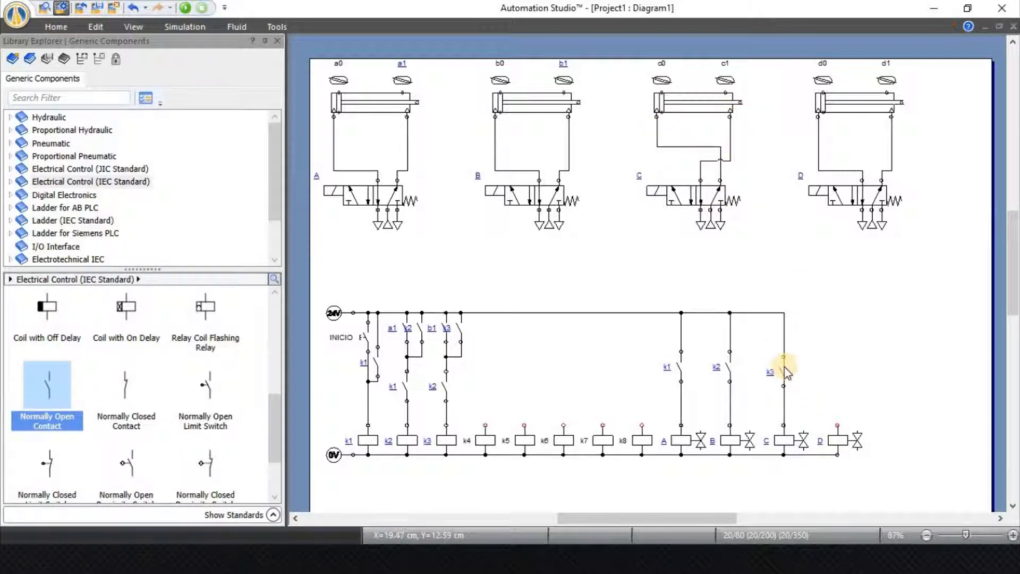
{"action": "key", "text": "Up"}
{"action": "key", "text": "Up"}
{"action": "key", "text": "Up"}
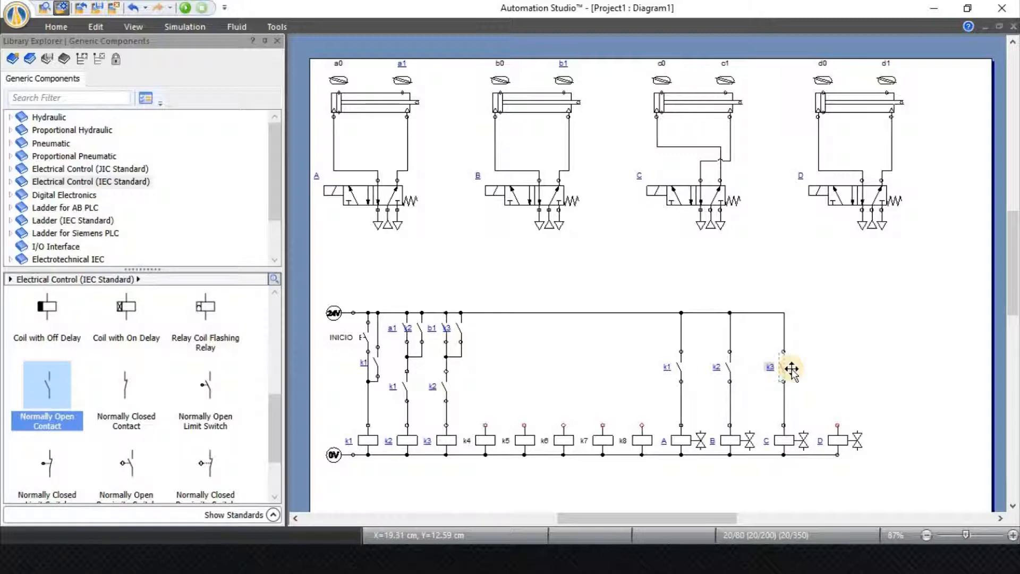
{"action": "left_click", "coordinate": [808, 381]}
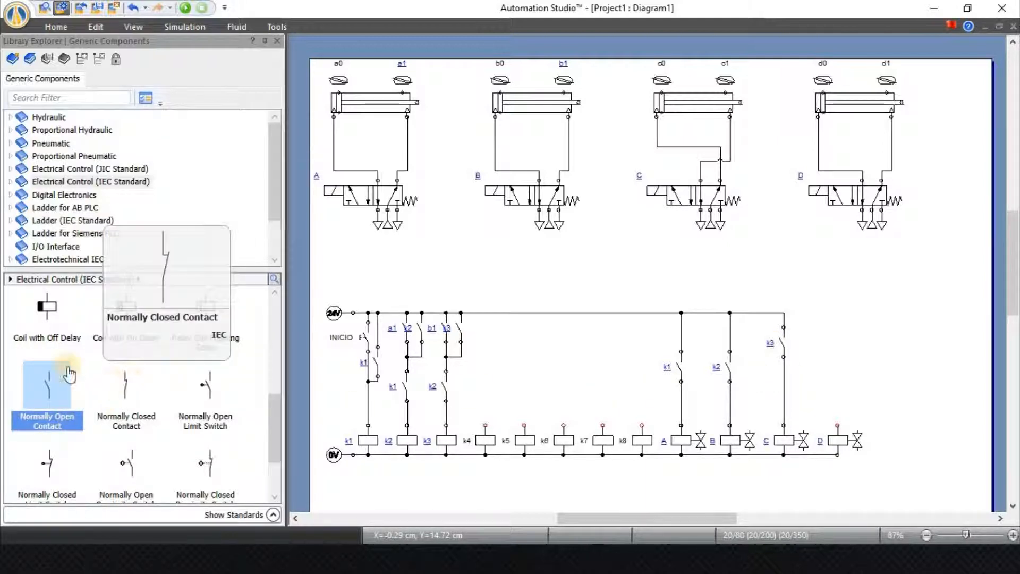
- Place a Normally Closed Contact beside the wire above solenoid C and associate it with k4
{"action": "left_click_drag", "start_coordinate": [125, 385], "coordinate": [774, 383]}
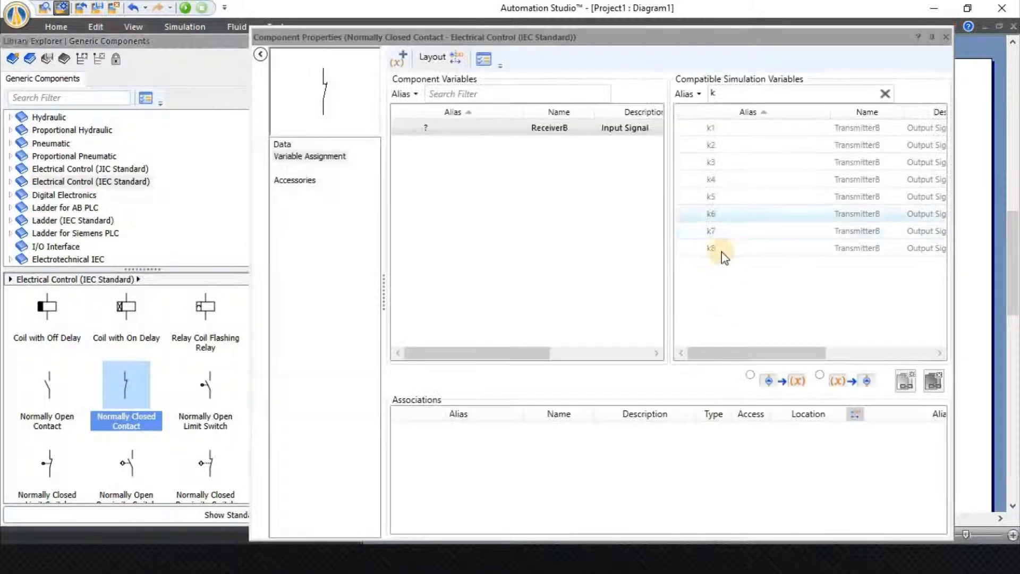
{"action": "double_click", "coordinate": [731, 181]}
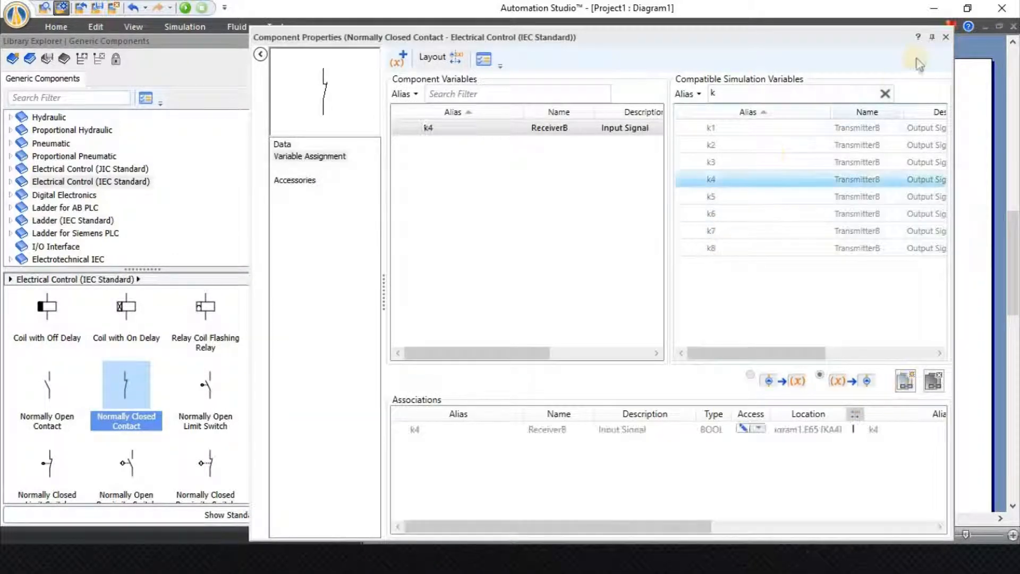
{"action": "left_click", "coordinate": [947, 37]}
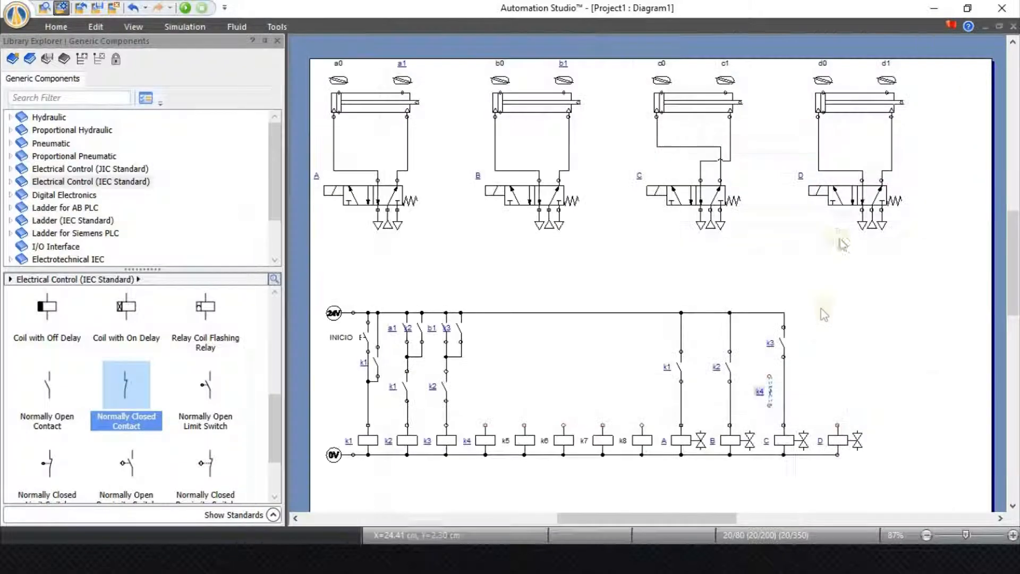
- Delete the wire between the k3 contact and solenoid C and connect the normally closed k4 contact in series in its place
{"action": "right_click", "coordinate": [790, 401]}
{"action": "right_click", "coordinate": [771, 393]}
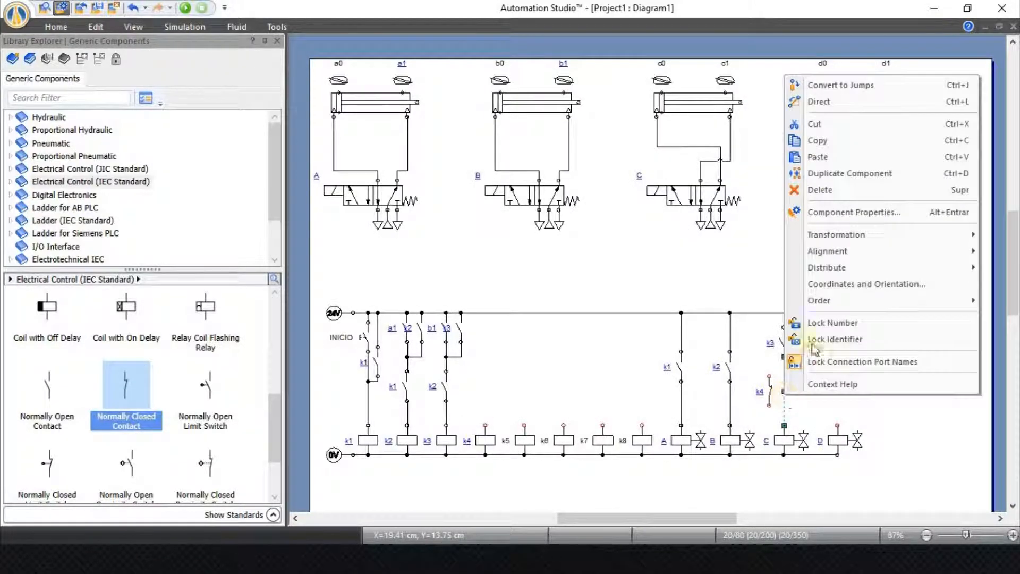
{"action": "left_click", "coordinate": [781, 398]}
{"action": "left_click_drag", "start_coordinate": [780, 400], "coordinate": [793, 379]}
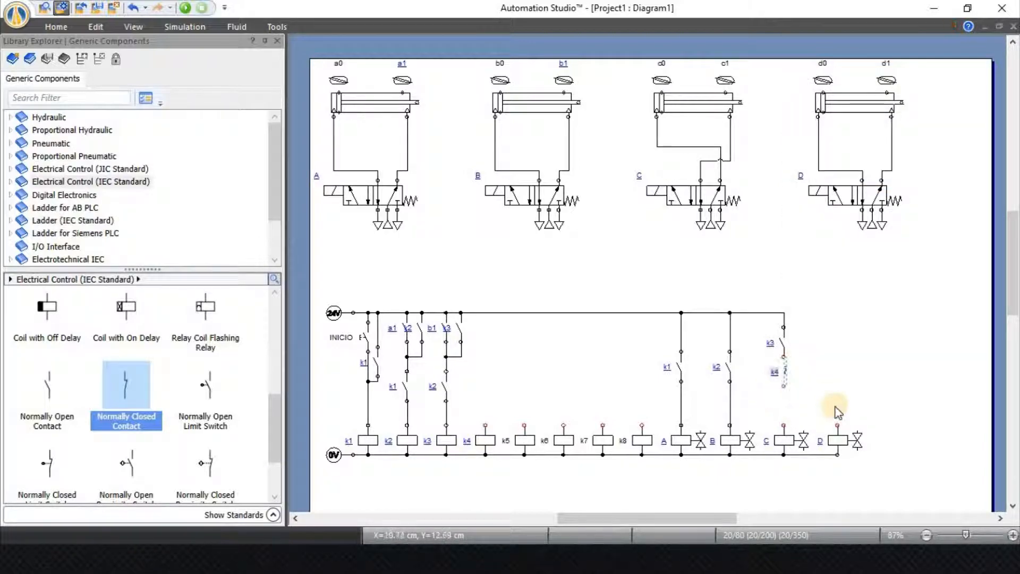
{"action": "left_click", "coordinate": [807, 396]}
{"action": "left_click_drag", "start_coordinate": [782, 386], "coordinate": [784, 424]}
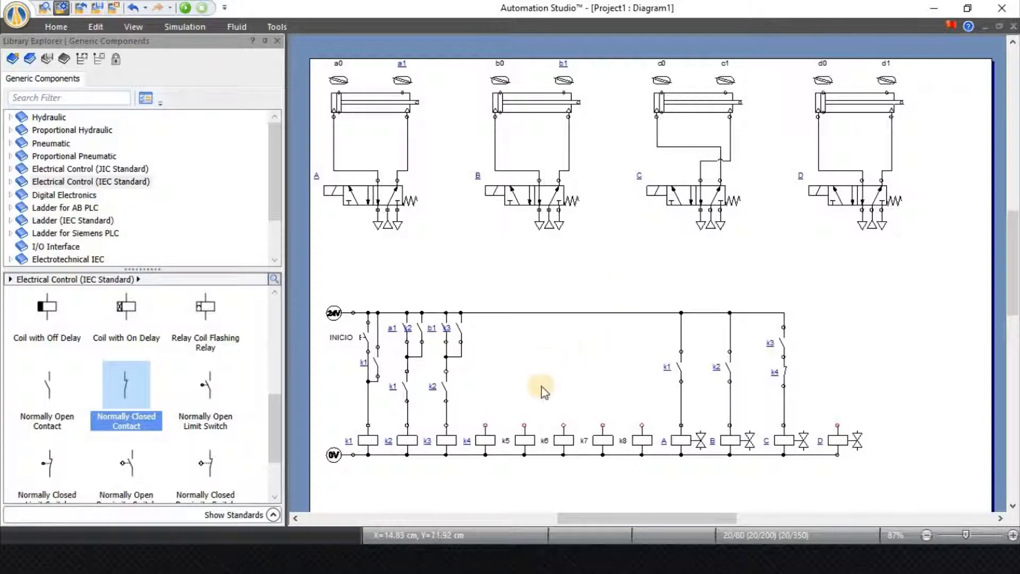
- Check the C- and C+ phases on the sequence slideshow and return to Automation Studio
{"action": "key", "text": "alt+Tab"}
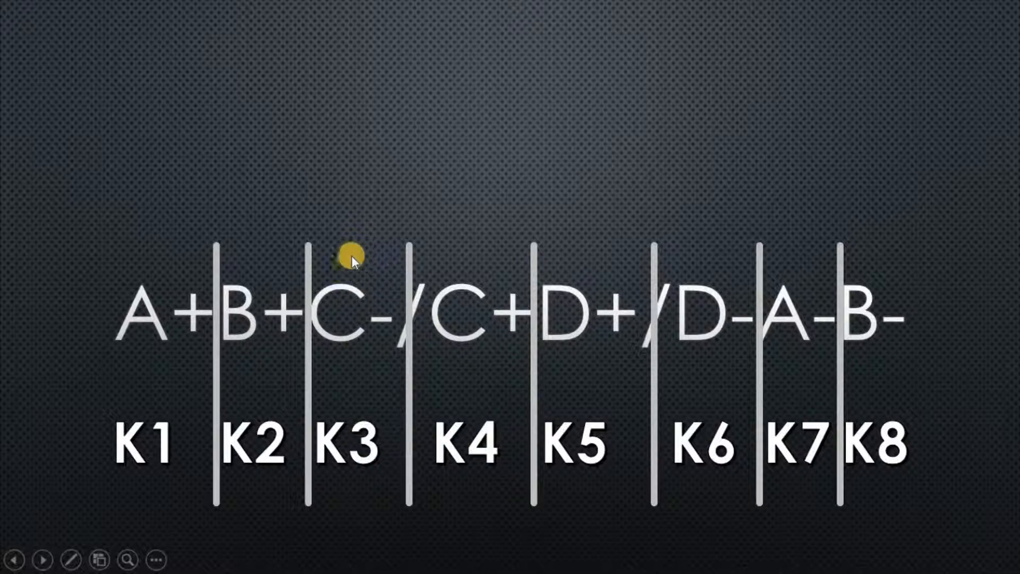
{"action": "key", "text": "alt+Tab"}
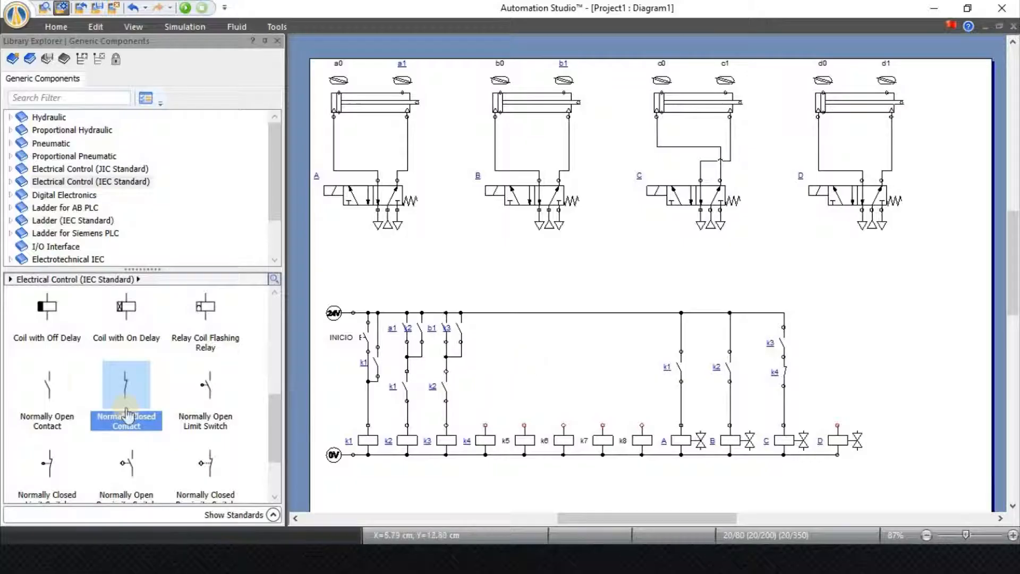
- Place a Normally Open Contact on the 24 V line above coil k4 and associate it with c0
{"action": "left_click_drag", "start_coordinate": [49, 383], "coordinate": [488, 314]}
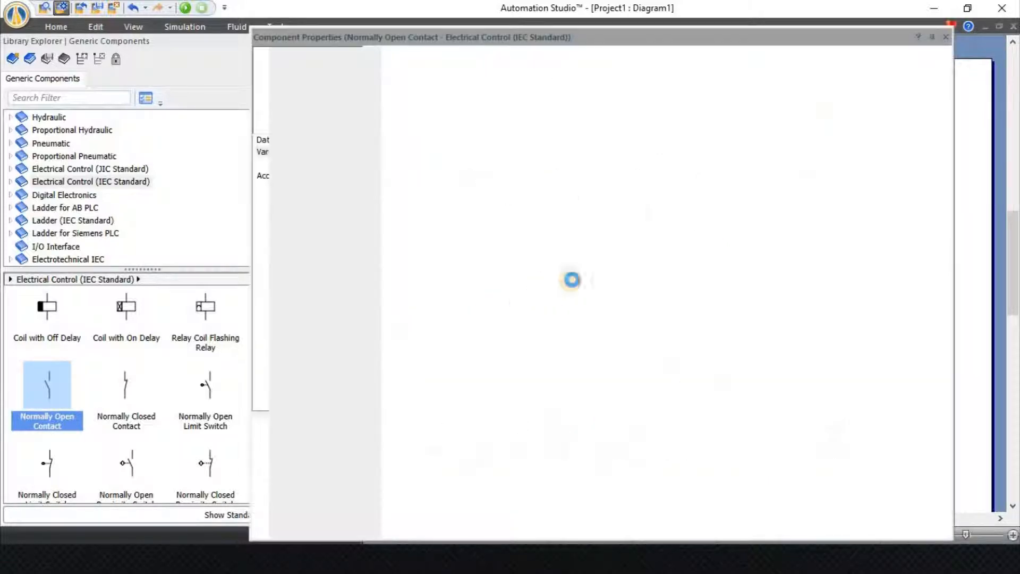
{"action": "left_click", "coordinate": [885, 94]}
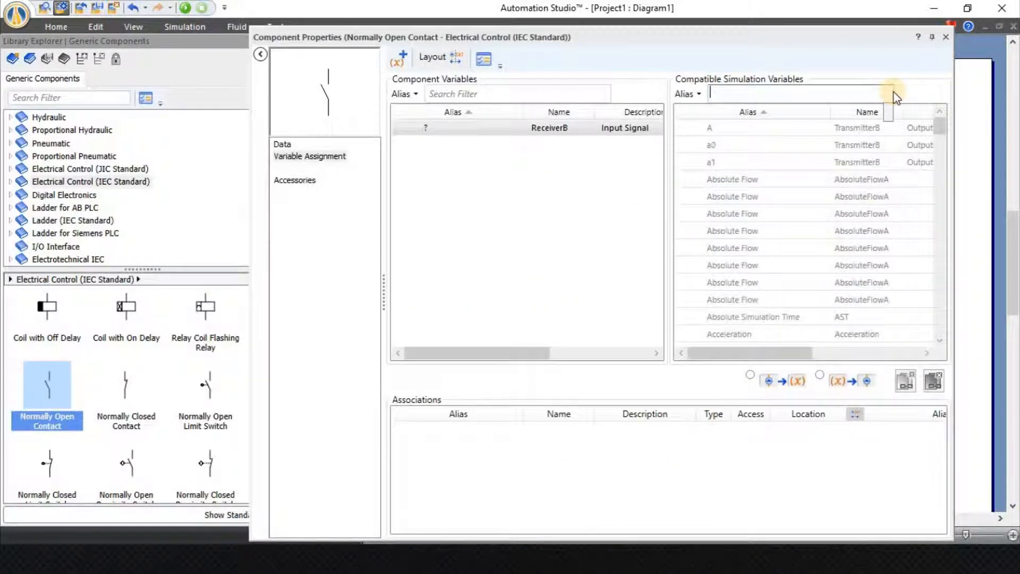
{"action": "type", "text": "c"}
{"action": "double_click", "coordinate": [763, 154]}
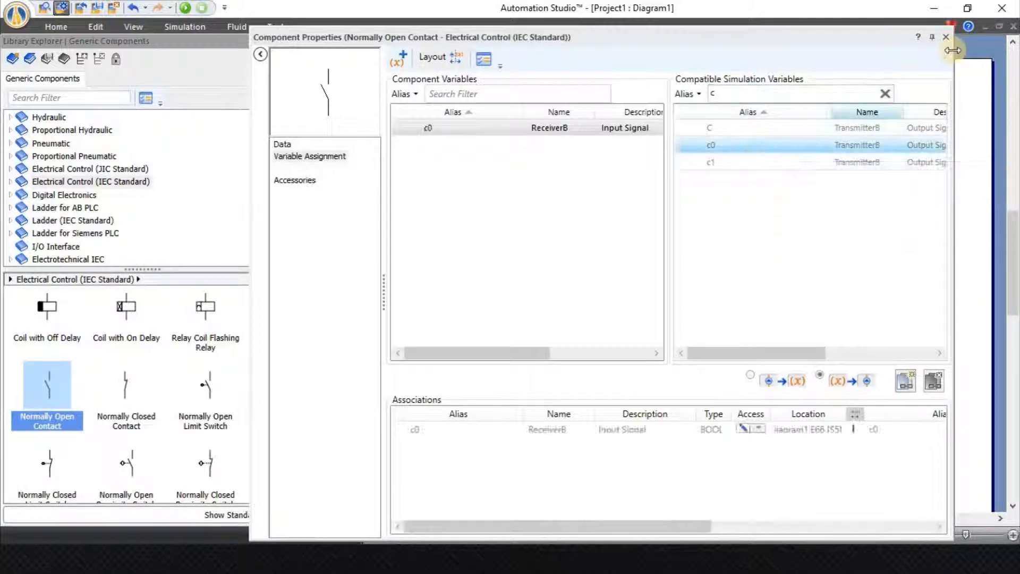
{"action": "left_click", "coordinate": [946, 37]}
- Place a Normally Open Contact between the c0 contact and coil k4 and associate it with k3
{"action": "left_click_drag", "start_coordinate": [67, 405], "coordinate": [486, 372]}
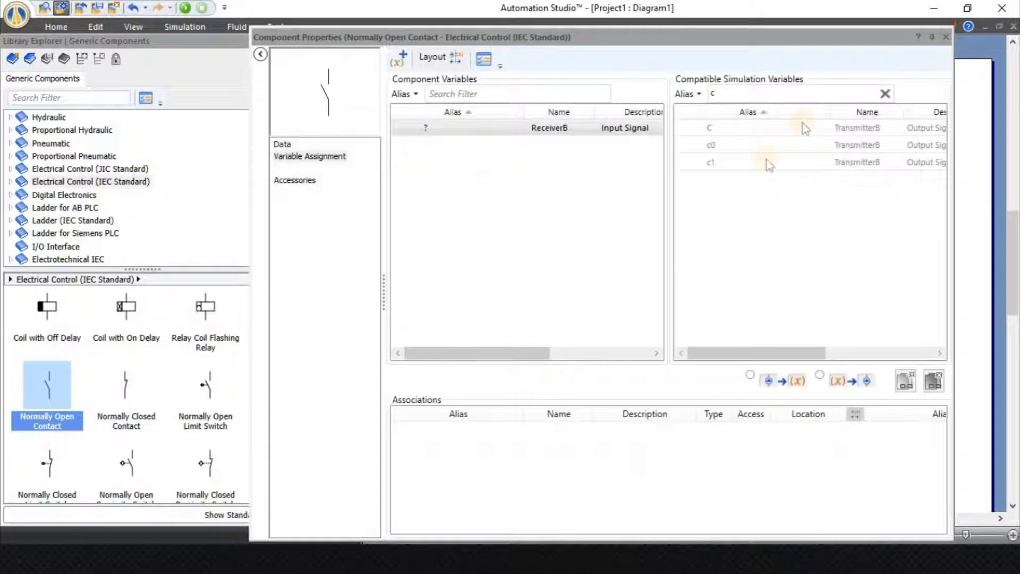
{"action": "left_click", "coordinate": [885, 94]}
{"action": "type", "text": "k"}
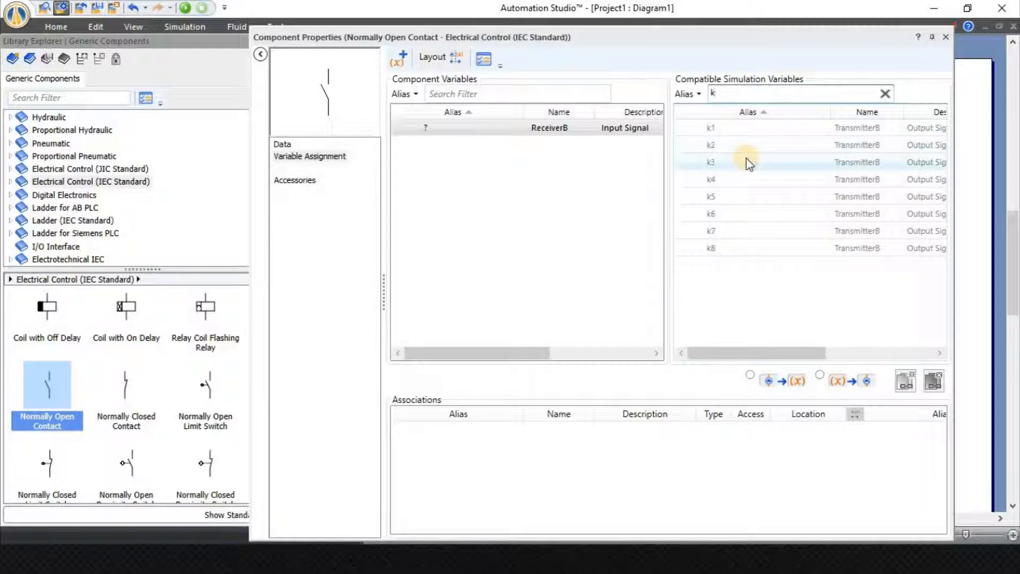
{"action": "double_click", "coordinate": [747, 161]}
{"action": "left_click", "coordinate": [945, 38]}
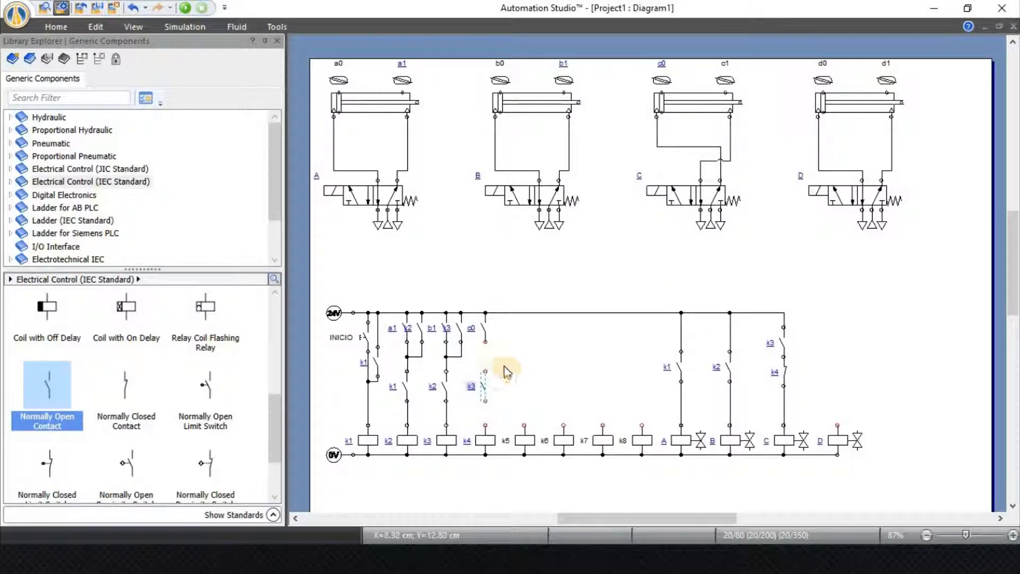
- Wire the c0 contact in series with the k3 contact below it and coil k4
{"action": "left_click", "coordinate": [486, 370]}
{"action": "left_click", "coordinate": [484, 403]}
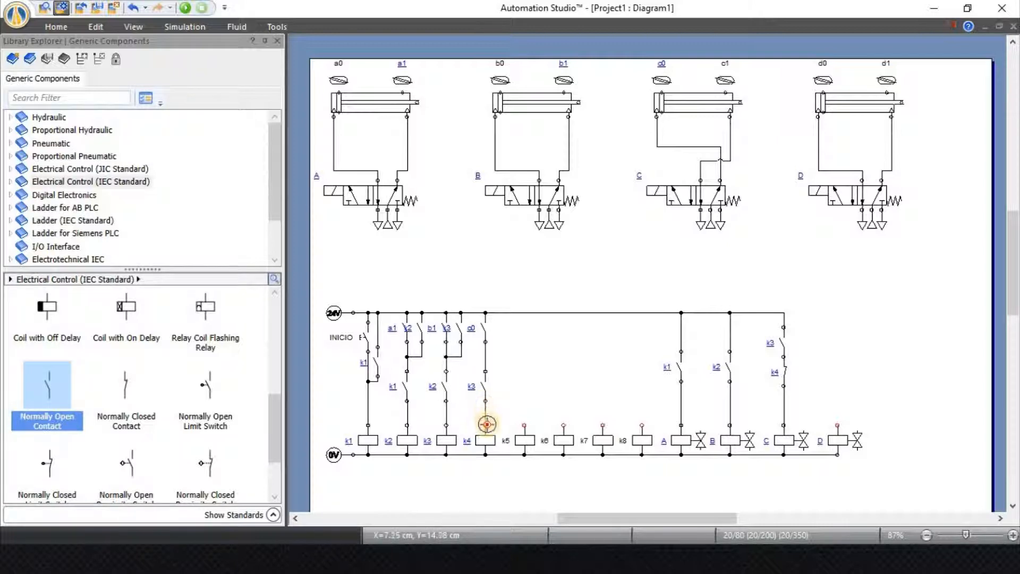
{"action": "left_click", "coordinate": [486, 425]}
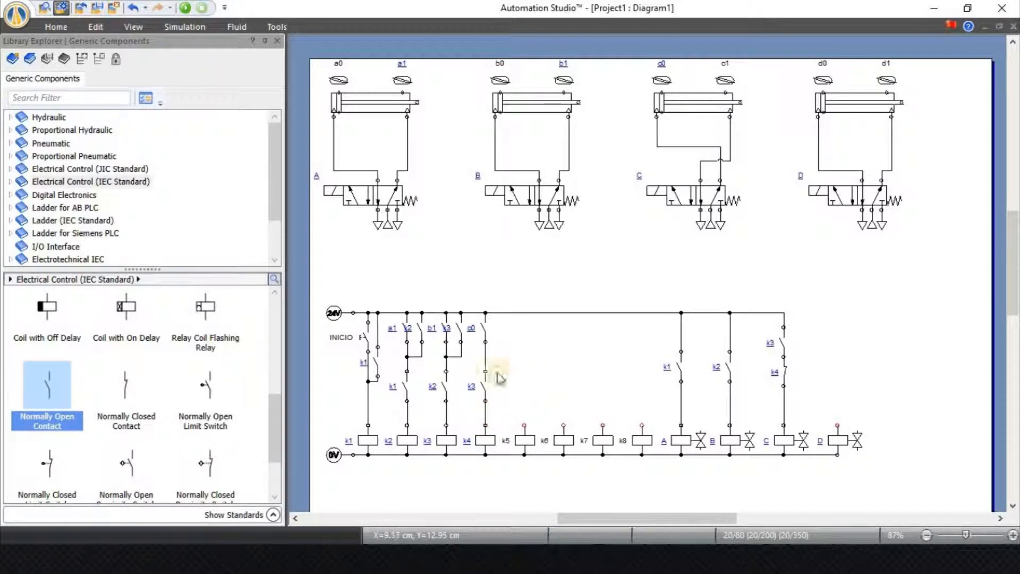
- Add a normally open k4 contact on the 24 V line beside c0 and wire it in parallel with the c0 contact
{"action": "left_click_drag", "start_coordinate": [48, 387], "coordinate": [504, 310]}
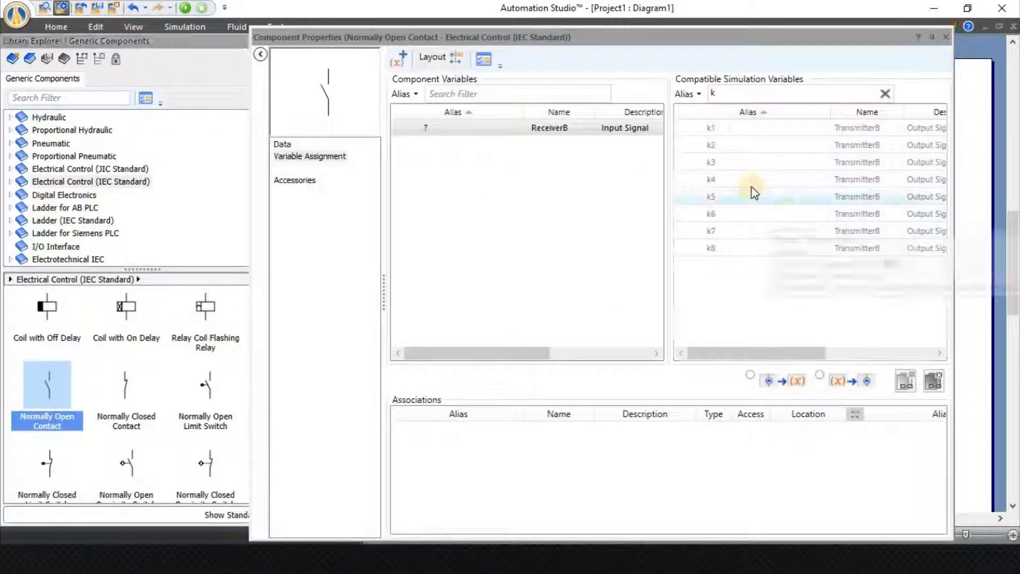
{"action": "double_click", "coordinate": [744, 181]}
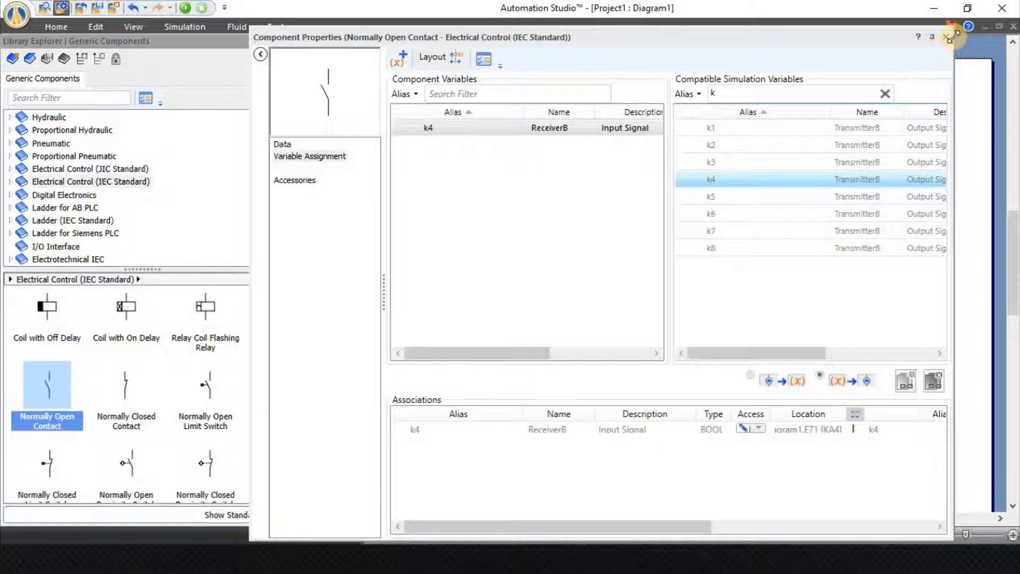
{"action": "left_click", "coordinate": [947, 38]}
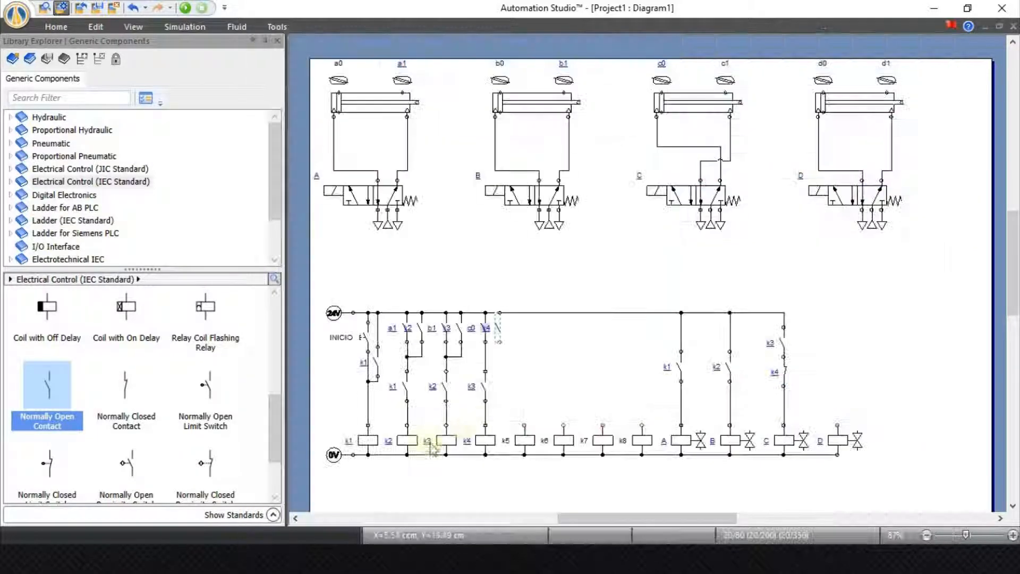
{"action": "left_click", "coordinate": [500, 342]}
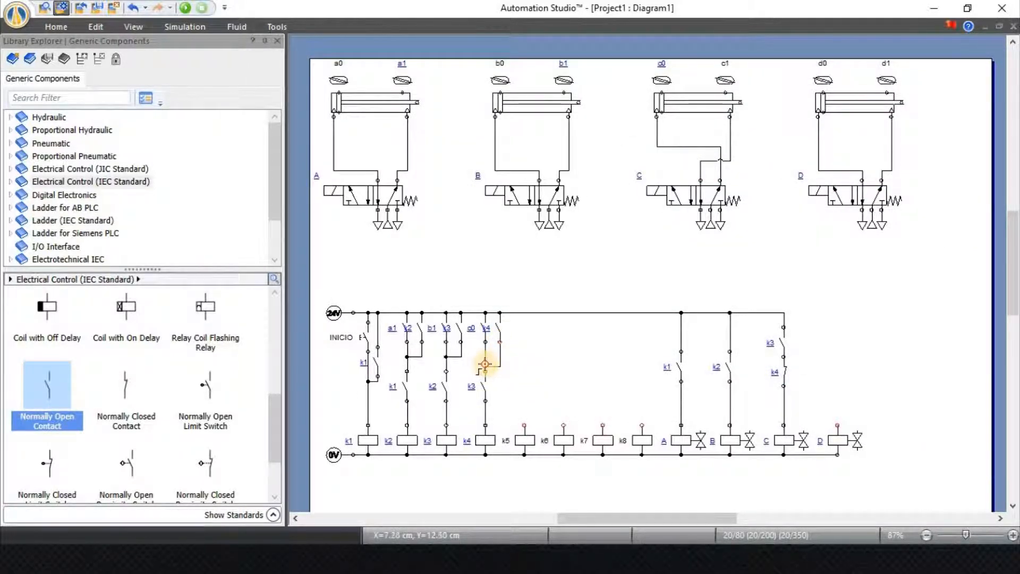
{"action": "left_click", "coordinate": [486, 355]}
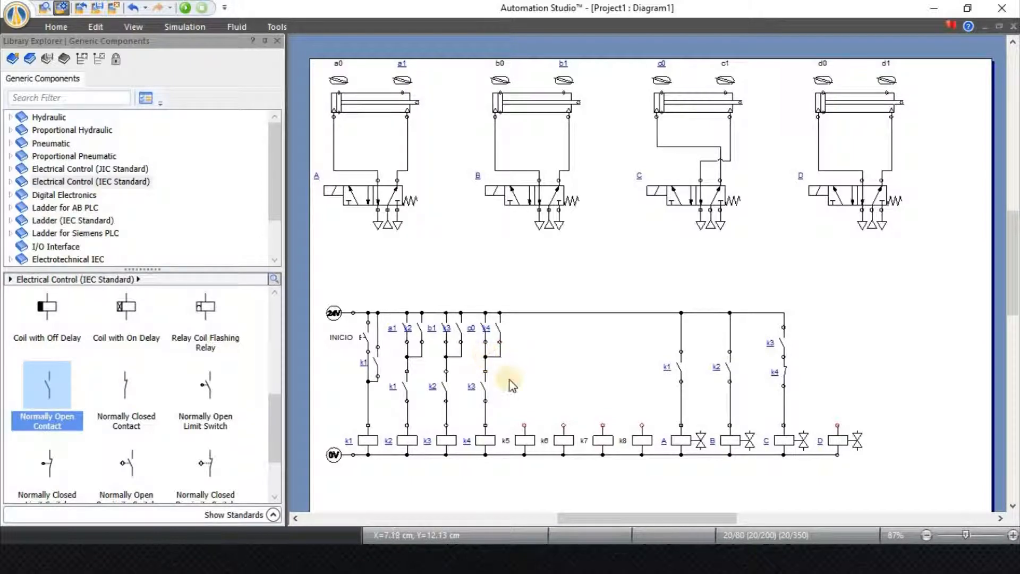
- Check the sequence slideshow, return to Automation Studio and wire a normally open k5 contact between the 24 V line and solenoid D
{"action": "key", "text": "alt+Tab"}
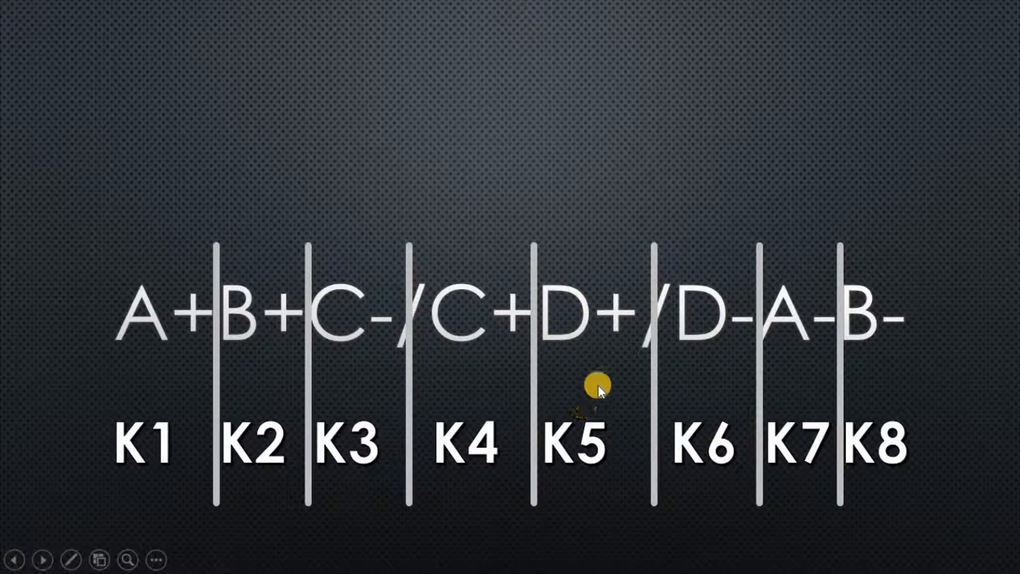
{"action": "key", "text": "alt+Tab"}
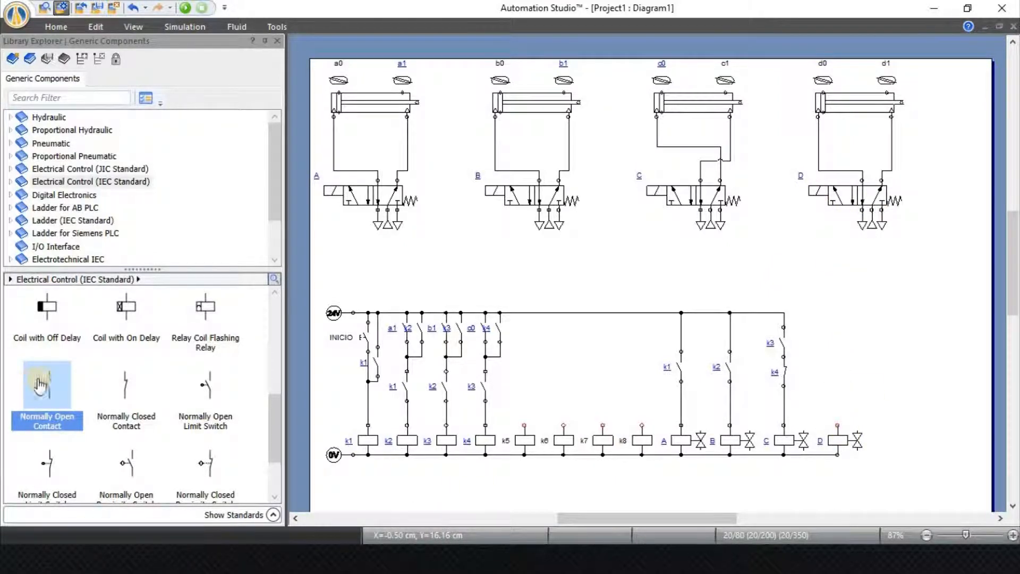
{"action": "left_click_drag", "start_coordinate": [44, 386], "coordinate": [841, 354]}
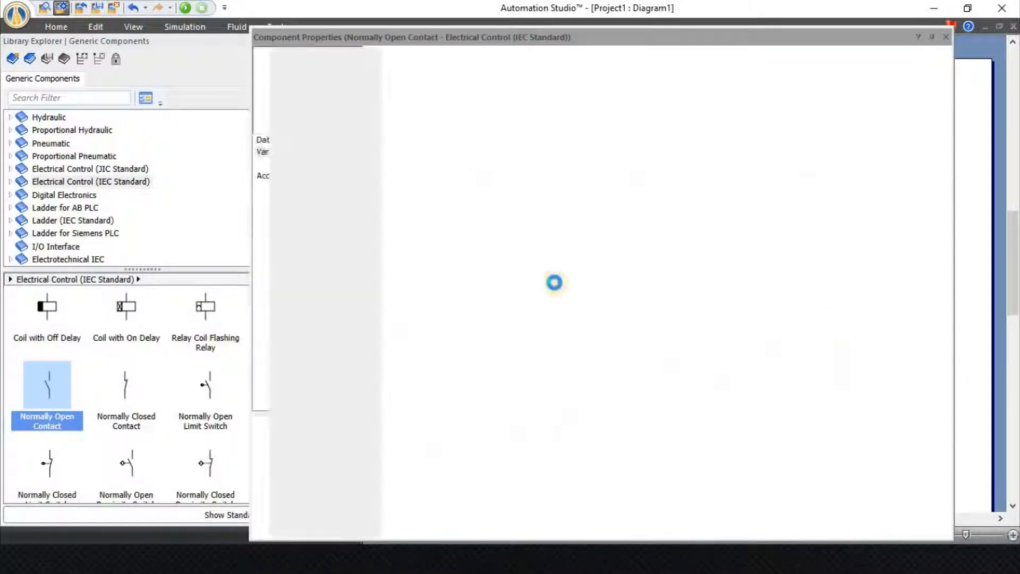
{"action": "double_click", "coordinate": [768, 197]}
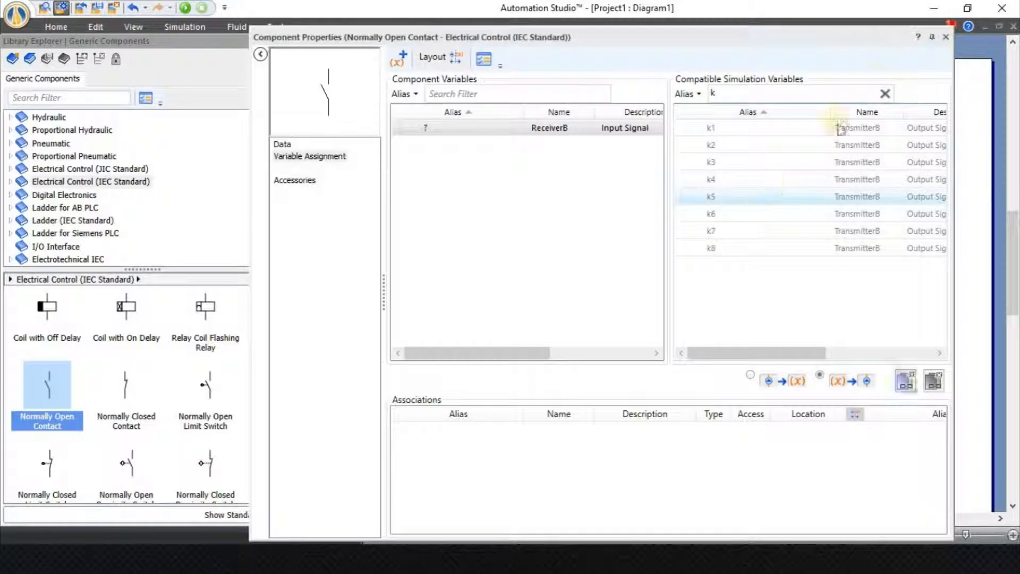
{"action": "left_click", "coordinate": [943, 37]}
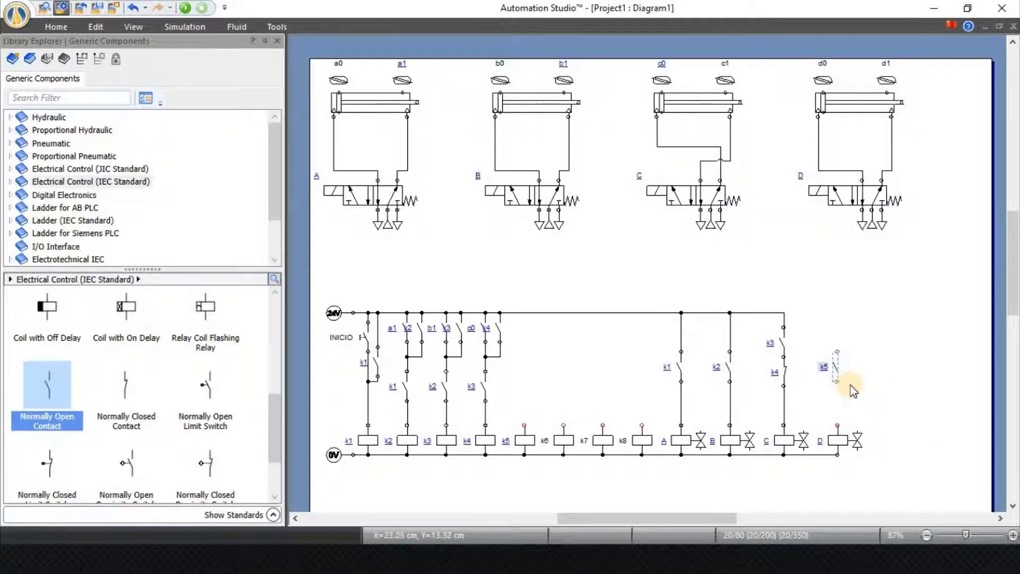
{"action": "left_click_drag", "start_coordinate": [839, 381], "coordinate": [837, 425]}
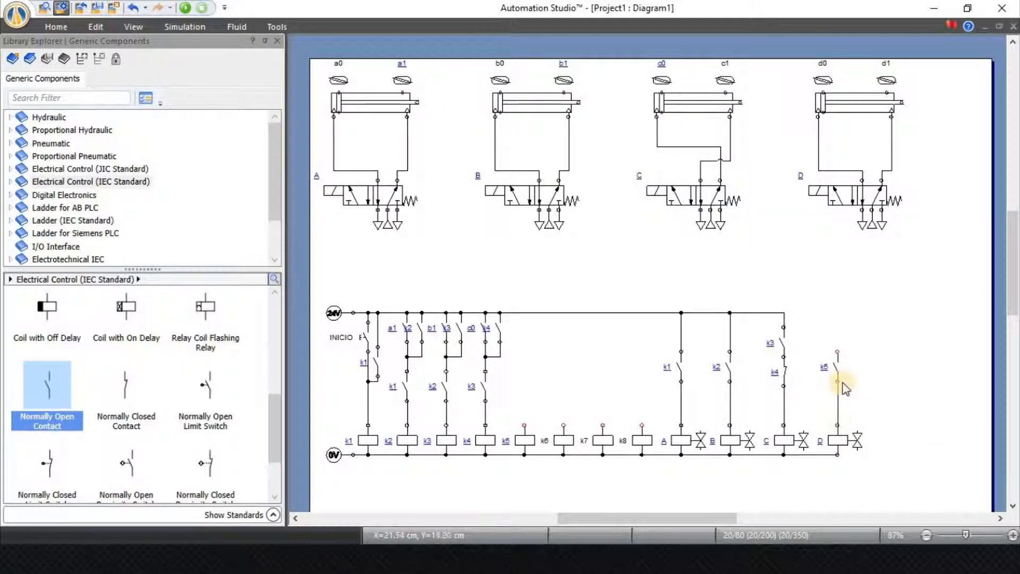
{"action": "left_click_drag", "start_coordinate": [836, 352], "coordinate": [785, 313]}
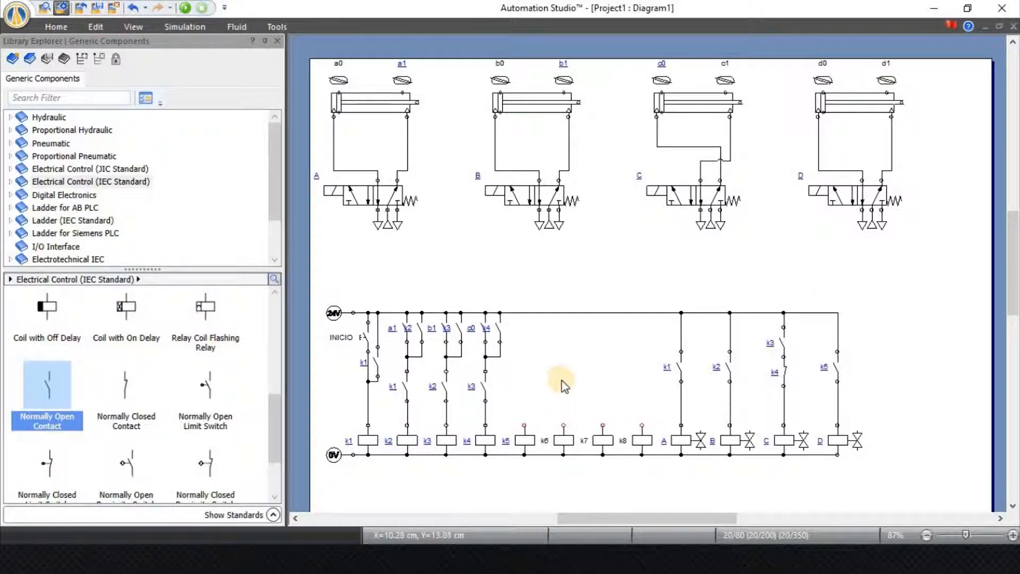
- Check the sequence slideshow, return to Automation Studio and place a Normally Open Contact associated with c1 on the 24 V line above coil k5
{"action": "key", "text": "alt+Tab"}
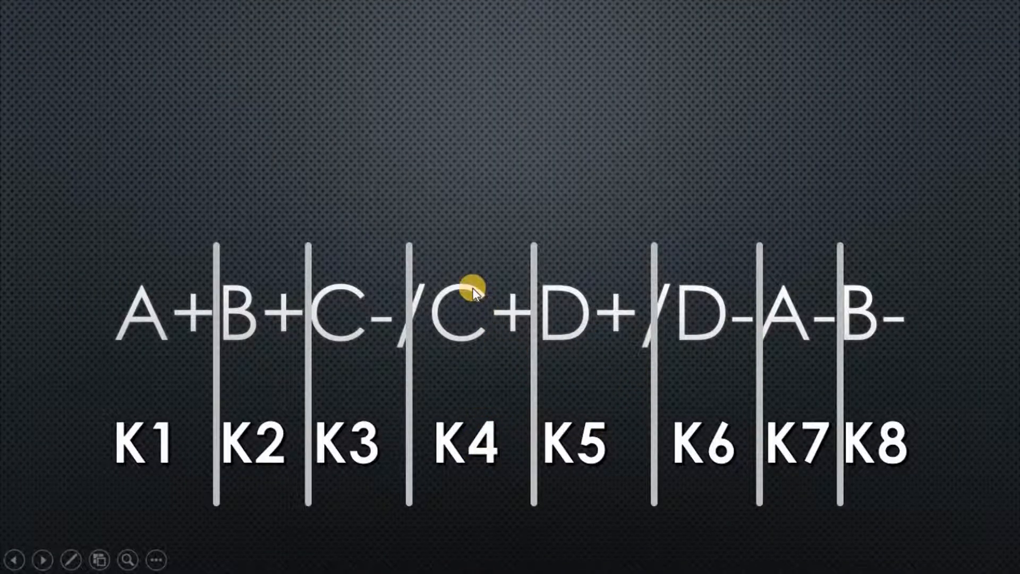
{"action": "key", "text": "alt+Tab"}
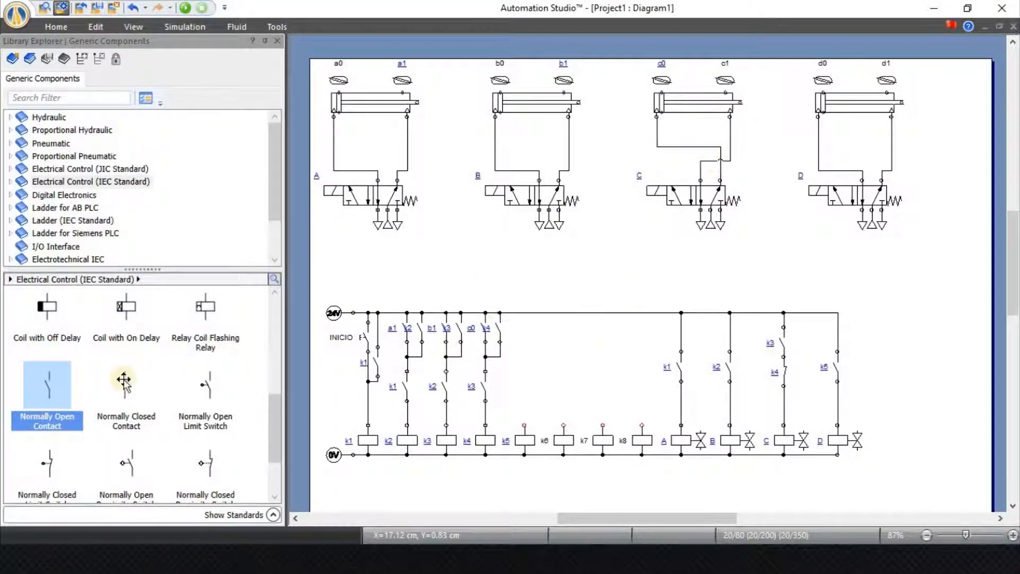
{"action": "left_click_drag", "start_coordinate": [48, 383], "coordinate": [536, 332]}
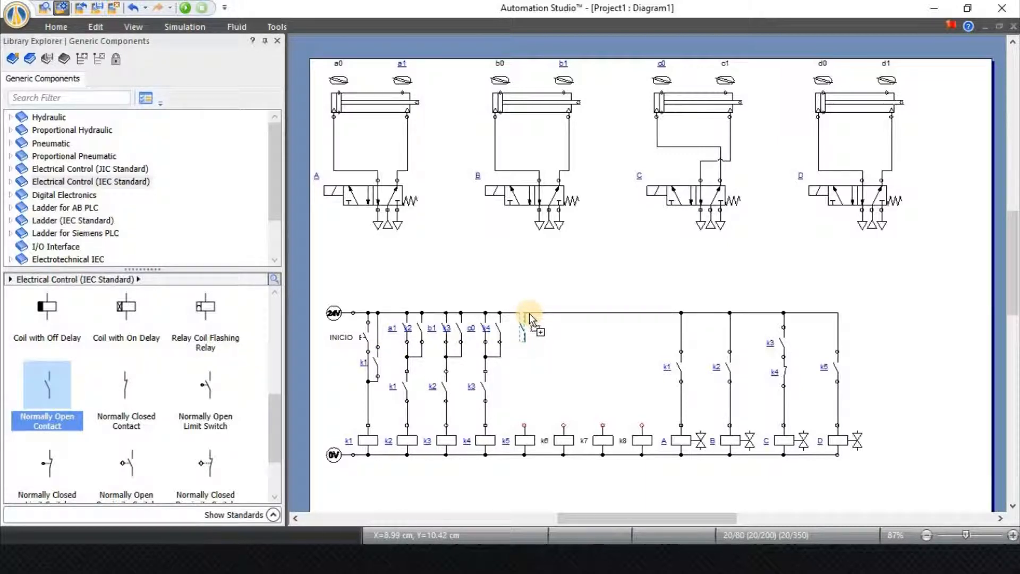
{"action": "left_click_drag", "start_coordinate": [531, 314], "coordinate": [531, 314]}
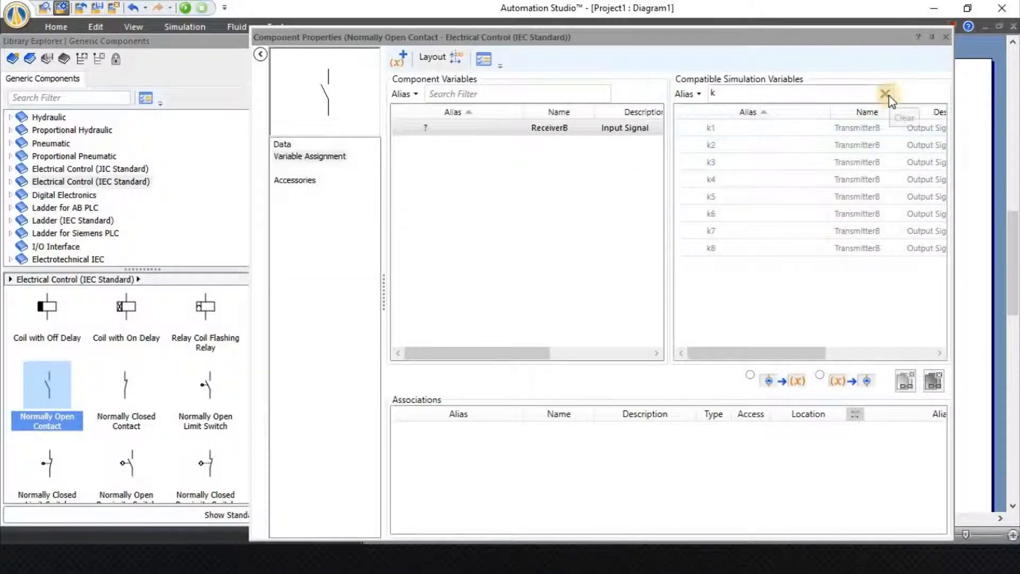
{"action": "left_click", "coordinate": [885, 94]}
{"action": "type", "text": "c"}
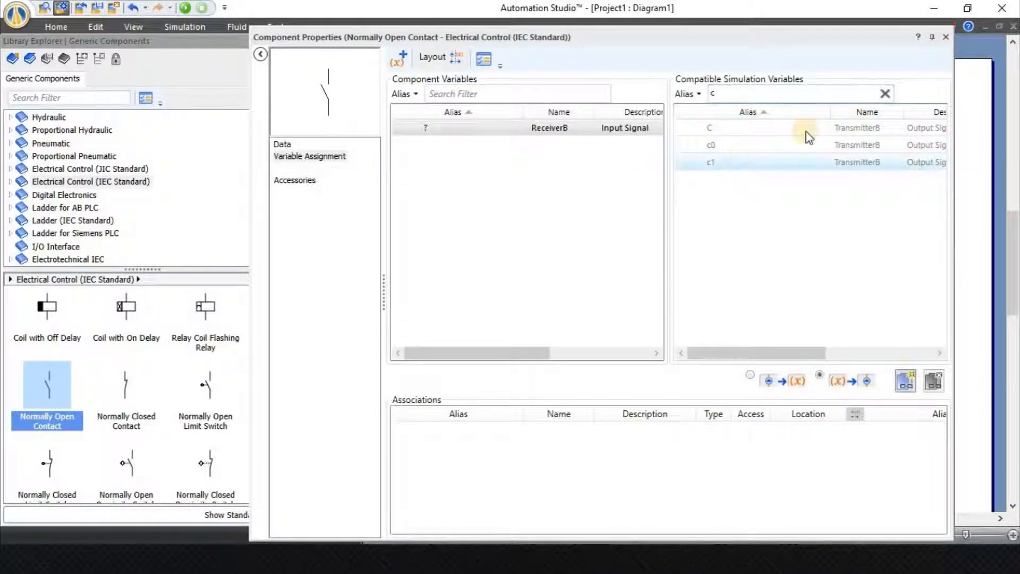
{"action": "double_click", "coordinate": [742, 162]}
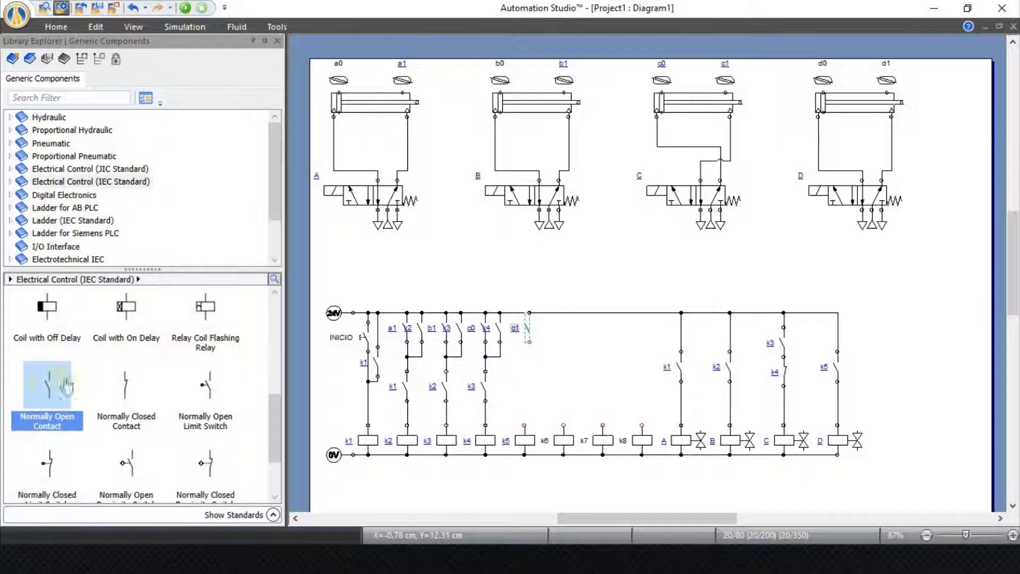
- Place a Normally Open Contact between the c1 contact and coil k5 and associate it with k4
{"action": "left_click_drag", "start_coordinate": [44, 388], "coordinate": [529, 372]}
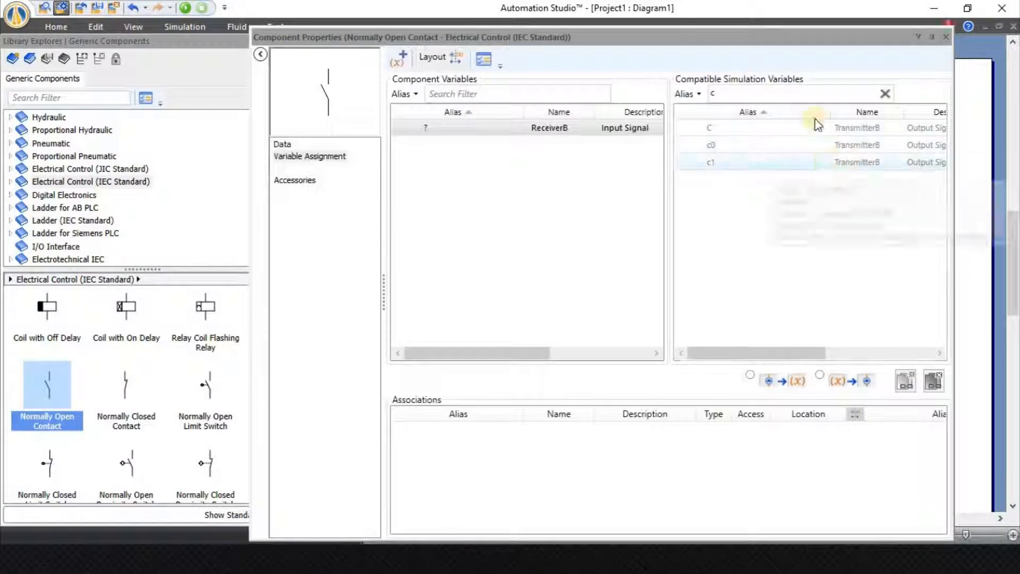
{"action": "left_click", "coordinate": [885, 93]}
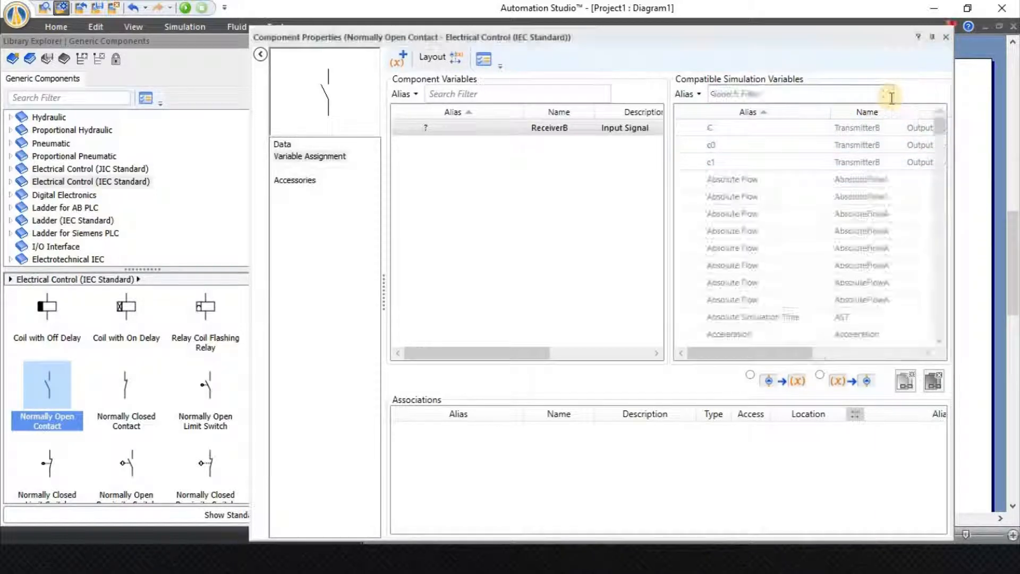
{"action": "type", "text": "k"}
{"action": "double_click", "coordinate": [744, 185]}
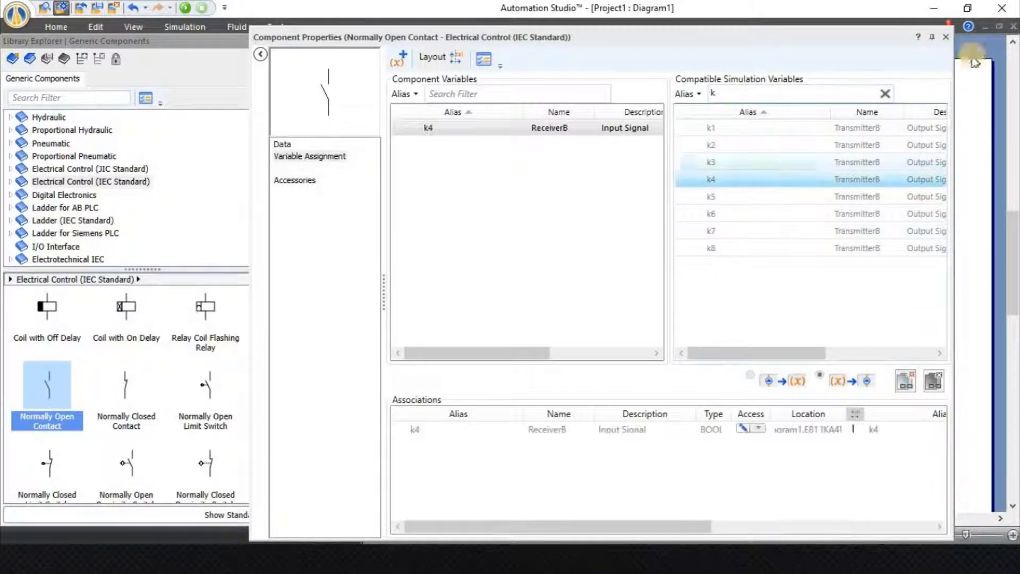
{"action": "left_click", "coordinate": [947, 37]}
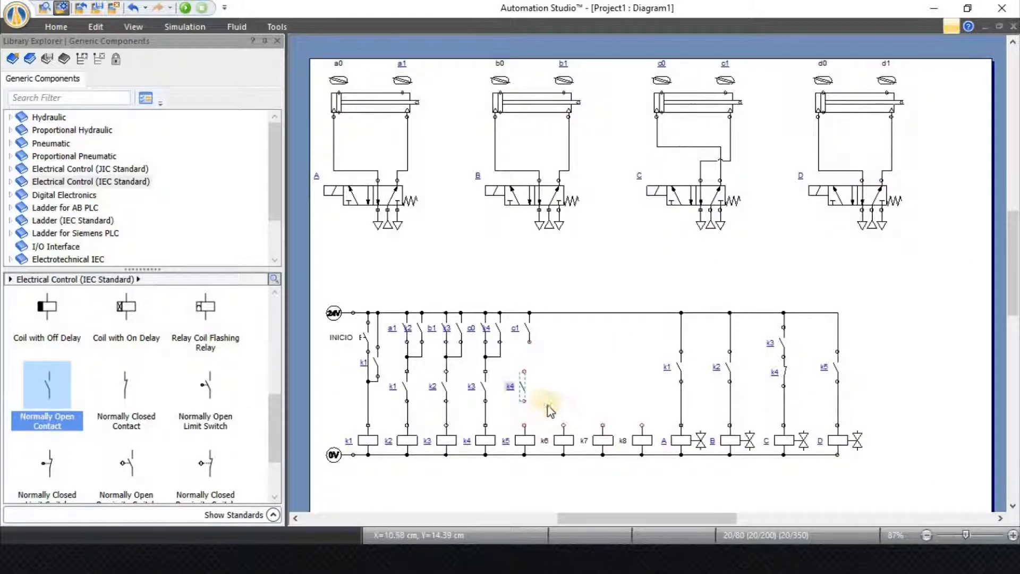
- Wire the k4 contact to coil k5 and to the c1 contact, aligning c1 directly above it
{"action": "left_click_drag", "start_coordinate": [524, 401], "coordinate": [524, 425]}
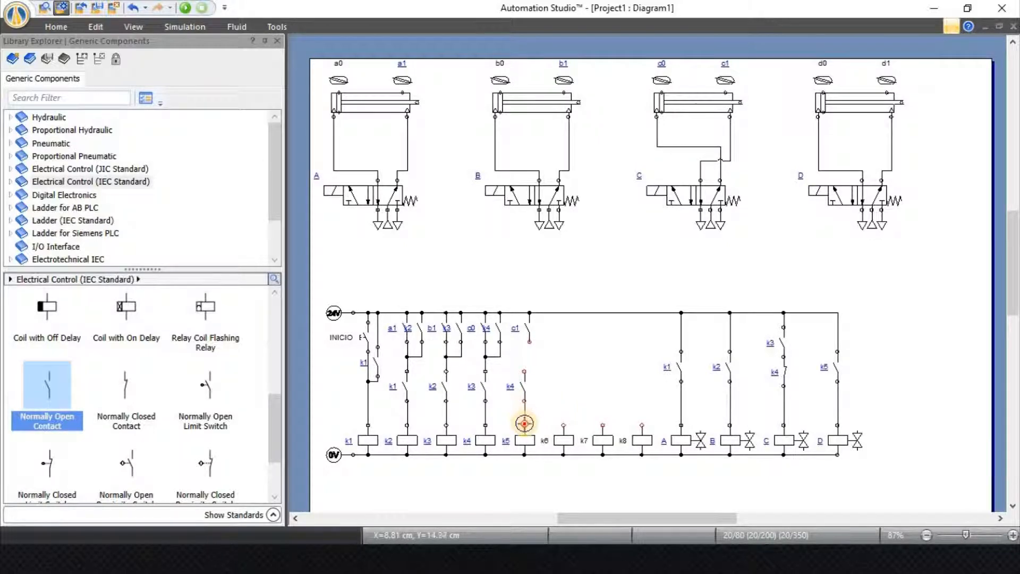
{"action": "left_click_drag", "start_coordinate": [525, 372], "coordinate": [529, 341]}
{"action": "left_click", "coordinate": [528, 326]}
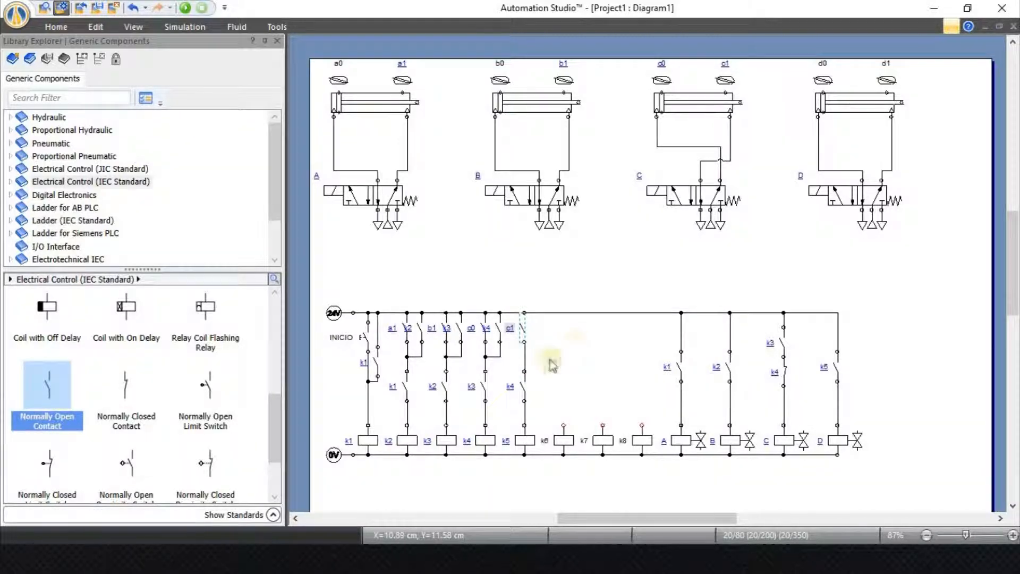
- Place a Normally Open Contact on the 24 V line beside the c1 contact and associate it with k5
{"action": "left_click_drag", "start_coordinate": [47, 390], "coordinate": [544, 313]}
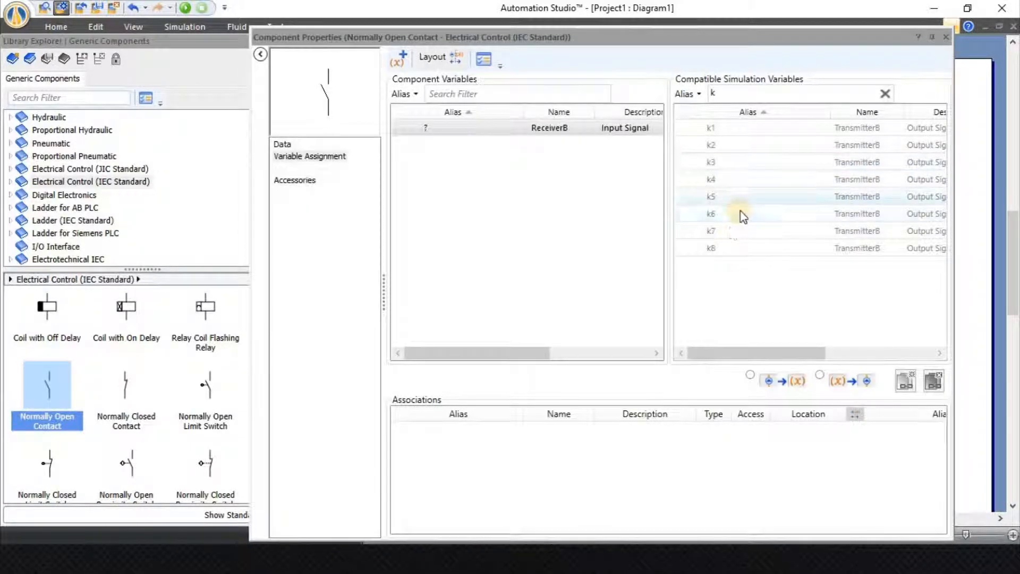
{"action": "double_click", "coordinate": [741, 198]}
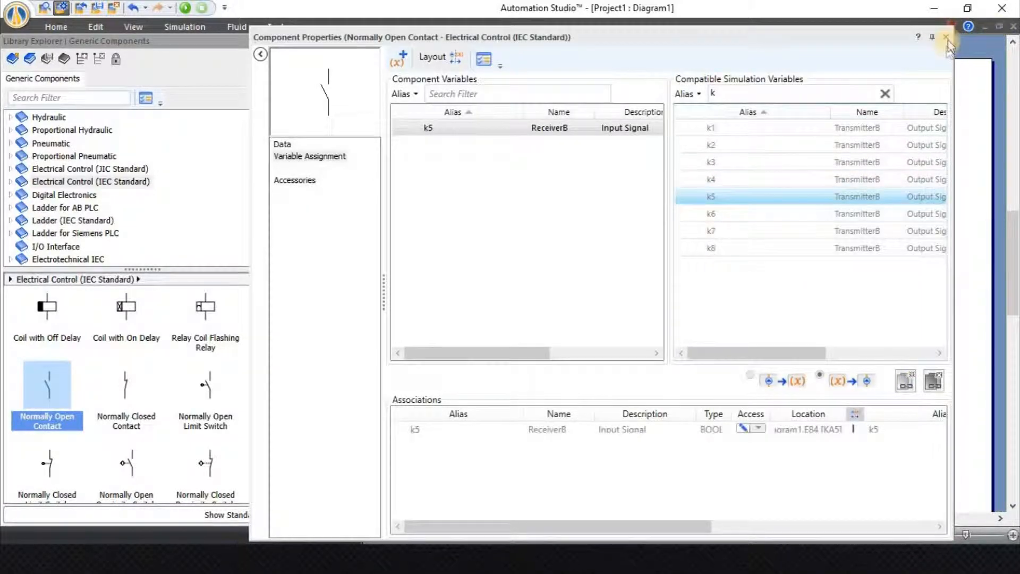
{"action": "left_click", "coordinate": [947, 39]}
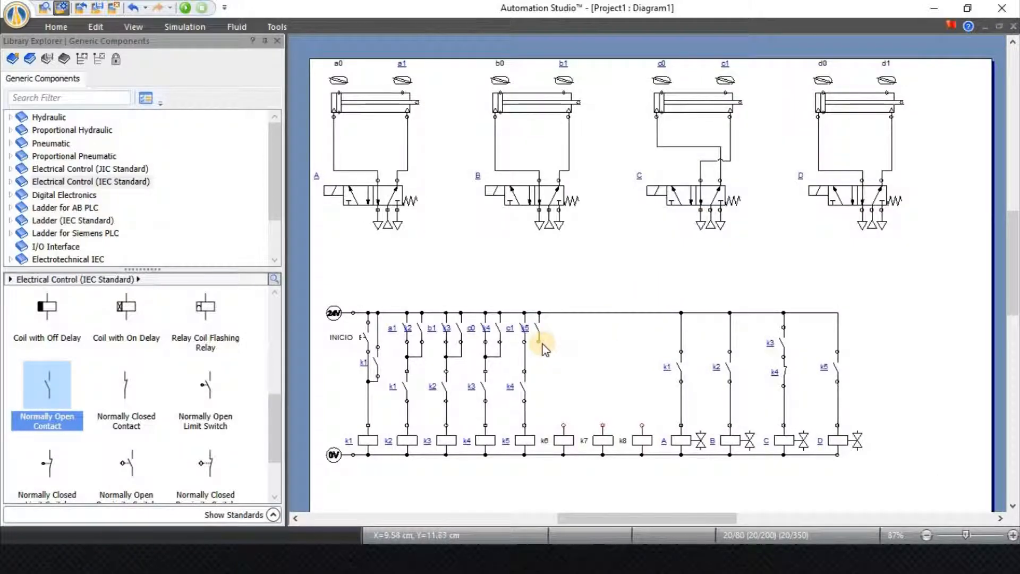
- Wire the k5 holding contact to the line between the c1 and k4 contacts, and check the sequence in the slideshow
{"action": "left_click", "coordinate": [539, 343]}
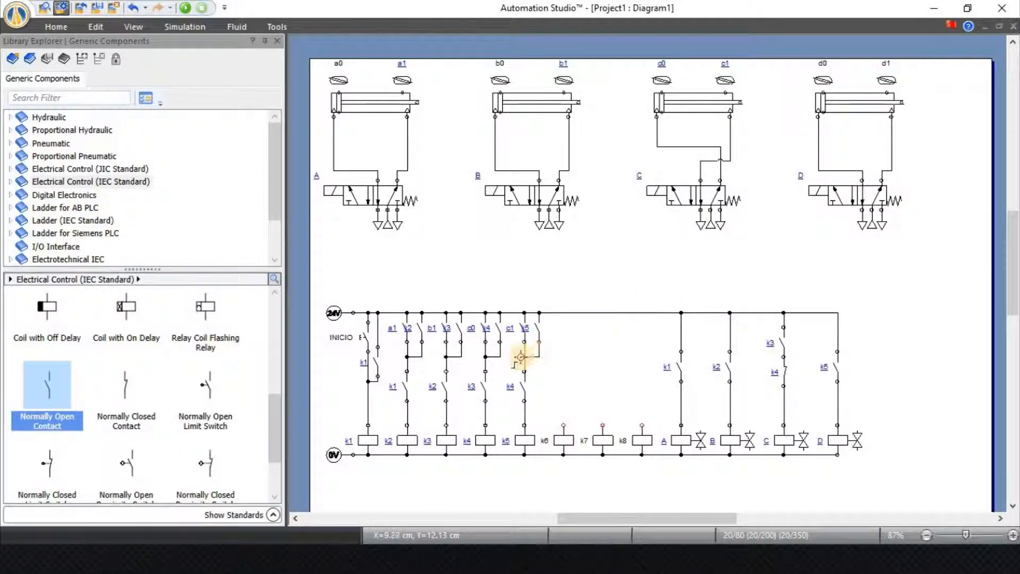
{"action": "left_click", "coordinate": [525, 356]}
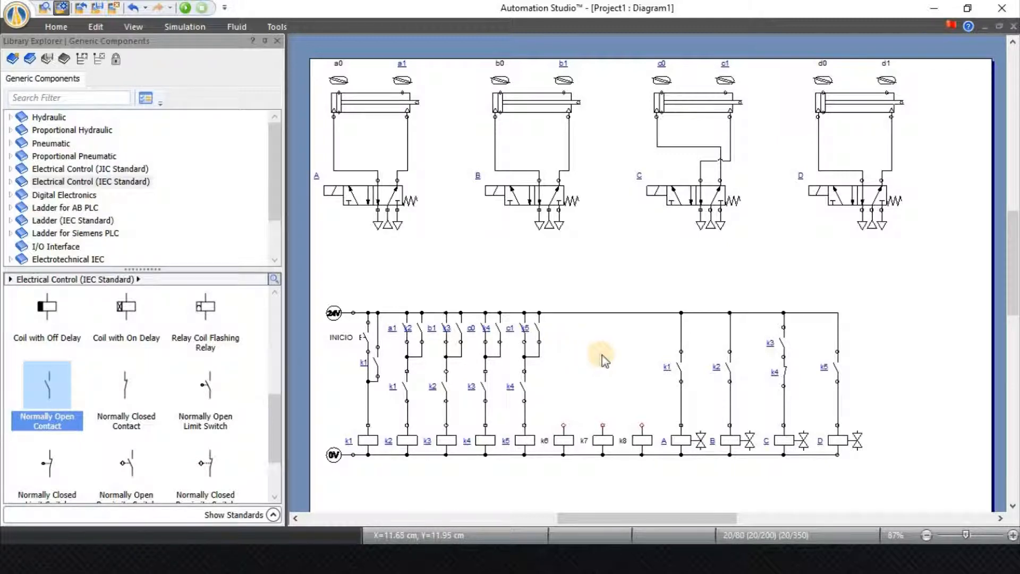
{"action": "key", "text": "alt+Tab"}
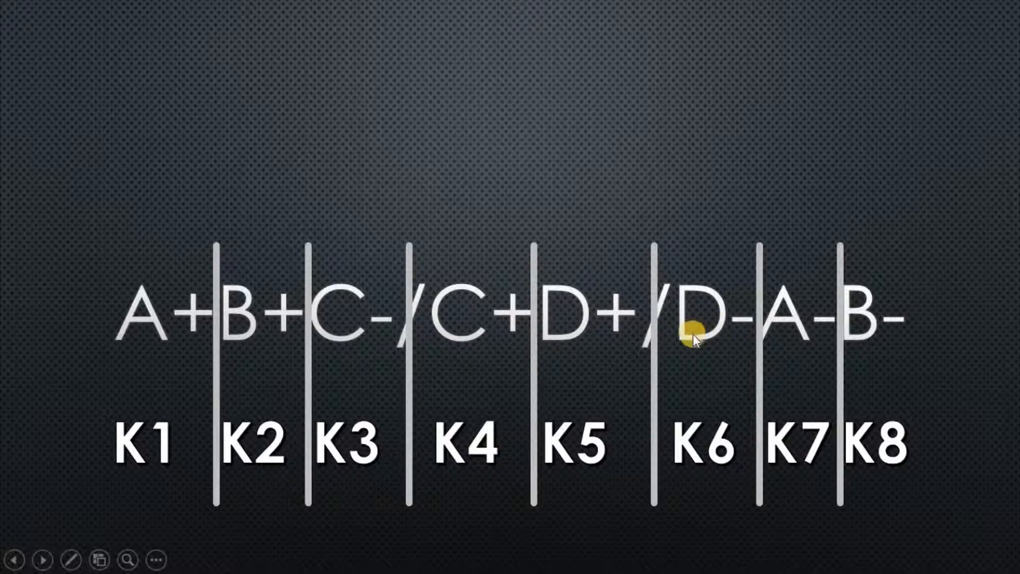
{"action": "key", "text": "alt+Tab"}
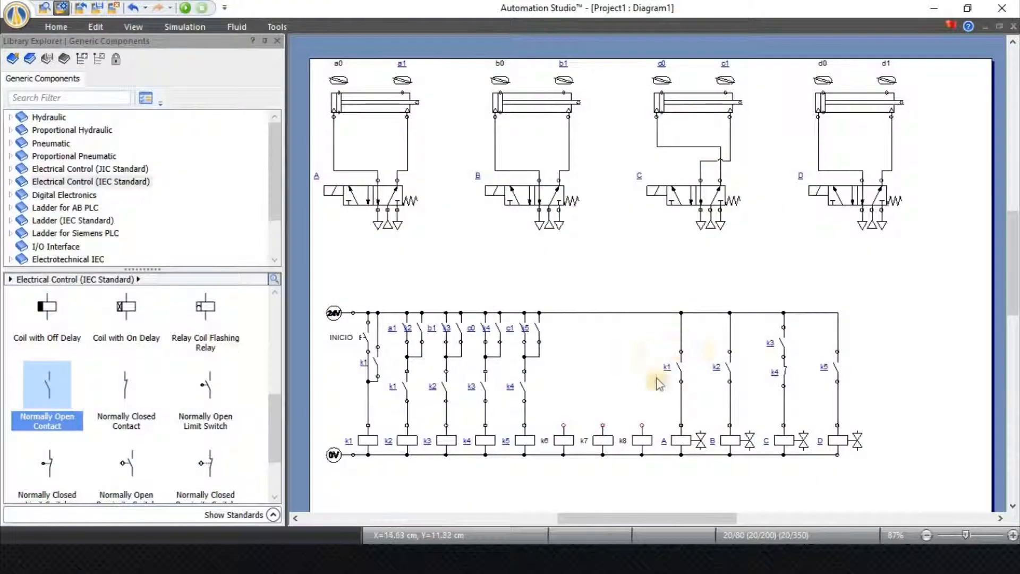
- Move the k5 contact above solenoid D up toward the 24 V line and place a Normally Closed Contact associated with k6 beside that branch
{"action": "left_click_drag", "start_coordinate": [835, 363], "coordinate": [840, 369]}
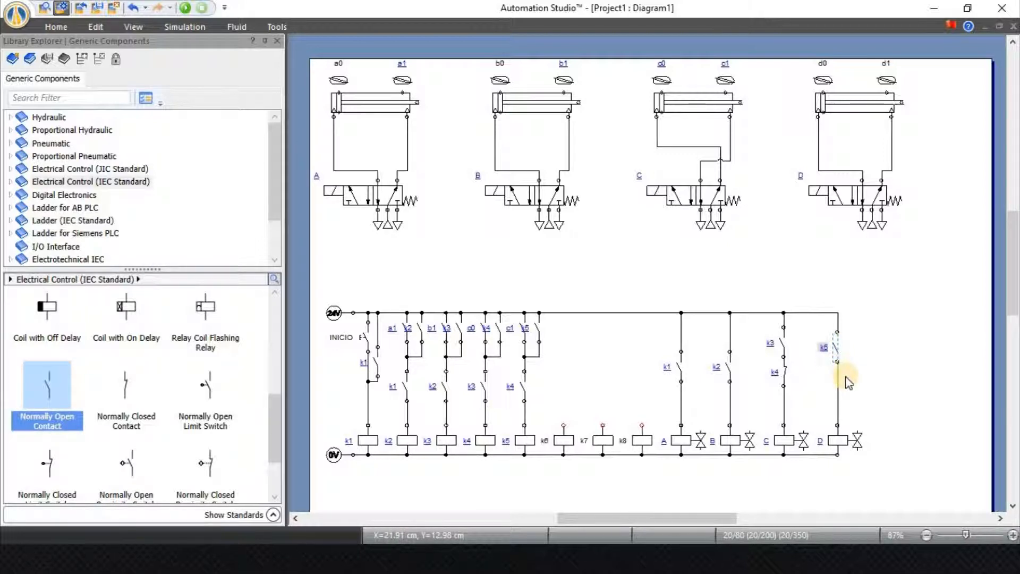
{"action": "left_click", "coordinate": [884, 400]}
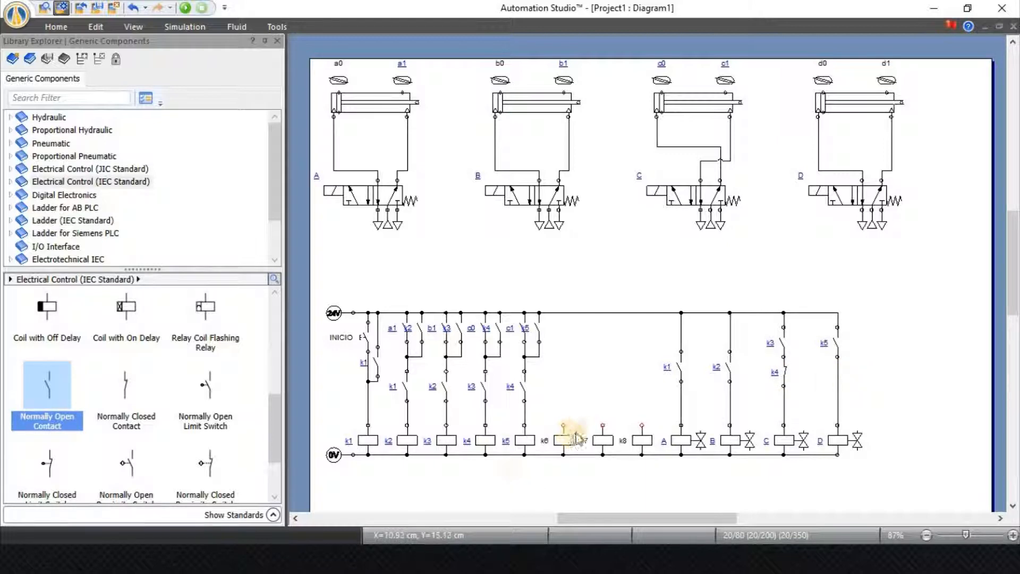
{"action": "left_click_drag", "start_coordinate": [125, 385], "coordinate": [820, 380]}
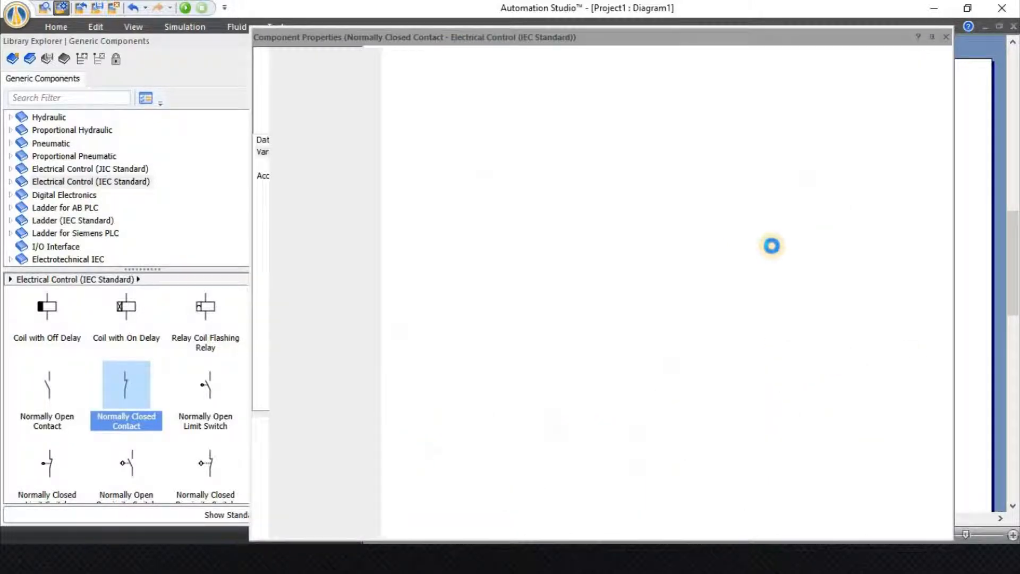
{"action": "double_click", "coordinate": [761, 212]}
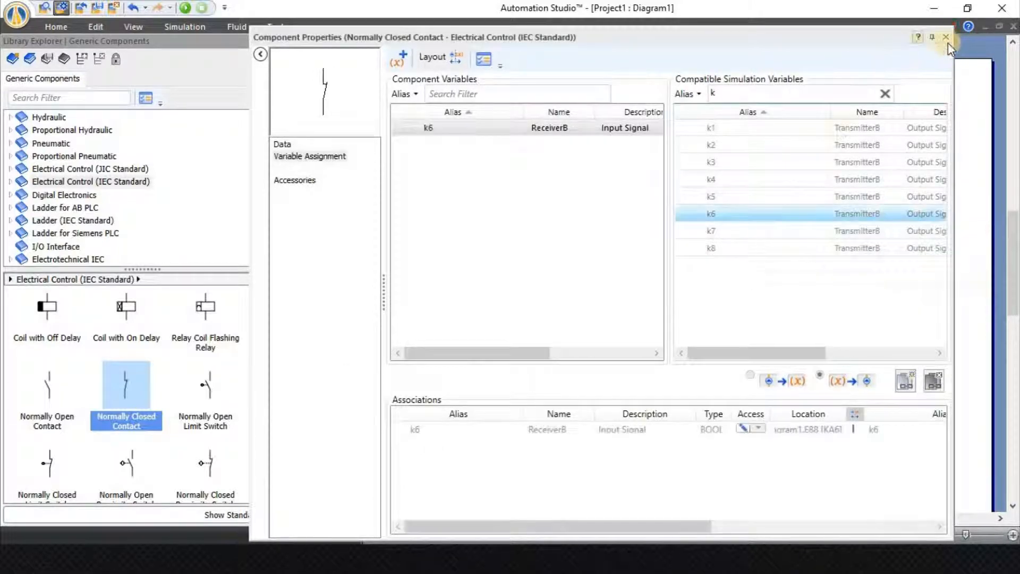
{"action": "left_click", "coordinate": [946, 36]}
- Delete the wire between the k5 contact and solenoid D, and insert the normally closed k6 contact in series there, wired to solenoid D
{"action": "right_click", "coordinate": [836, 380]}
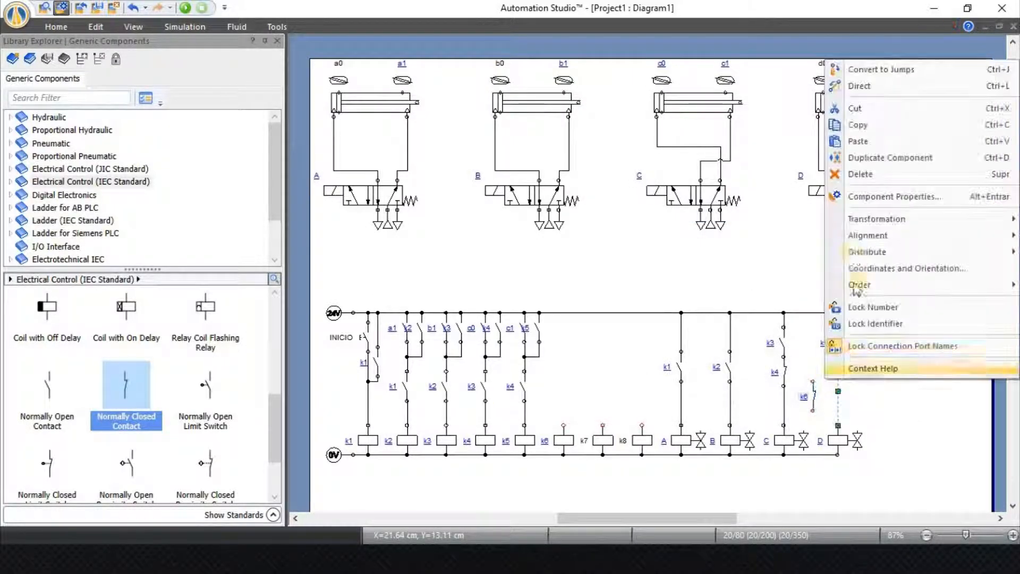
{"action": "left_click", "coordinate": [860, 175]}
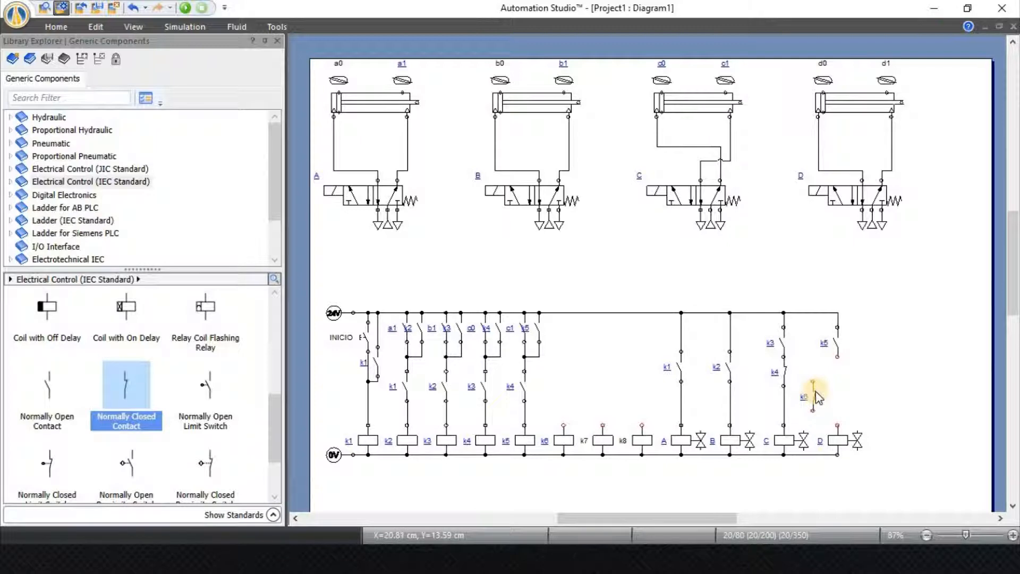
{"action": "left_click_drag", "start_coordinate": [817, 391], "coordinate": [838, 396]}
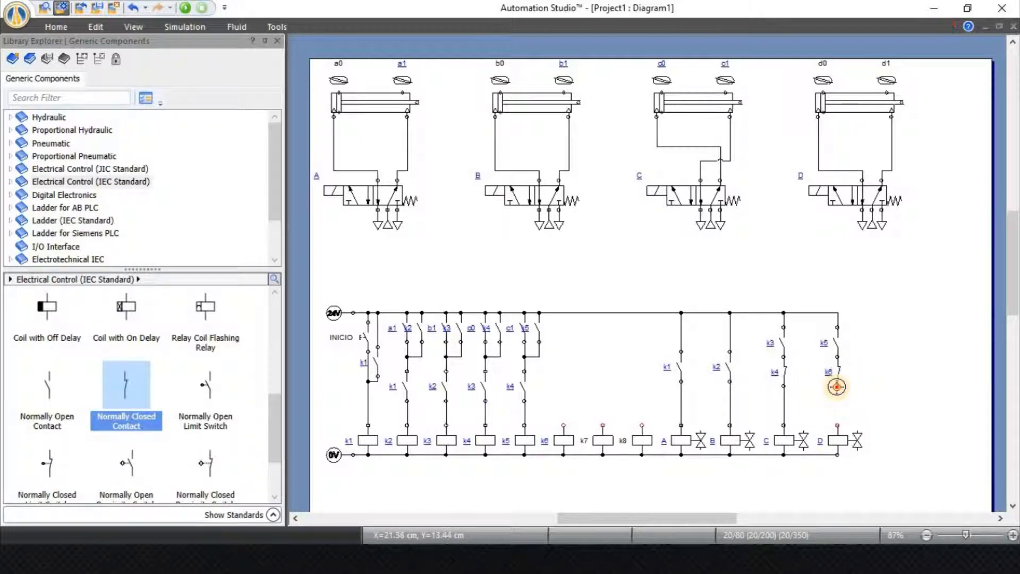
{"action": "left_click", "coordinate": [837, 397]}
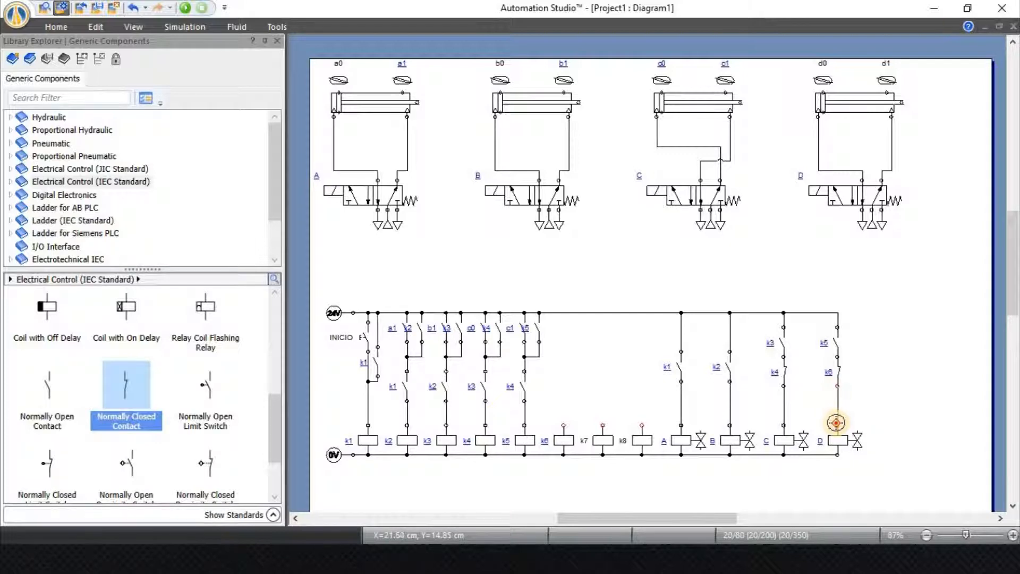
{"action": "left_click", "coordinate": [838, 421]}
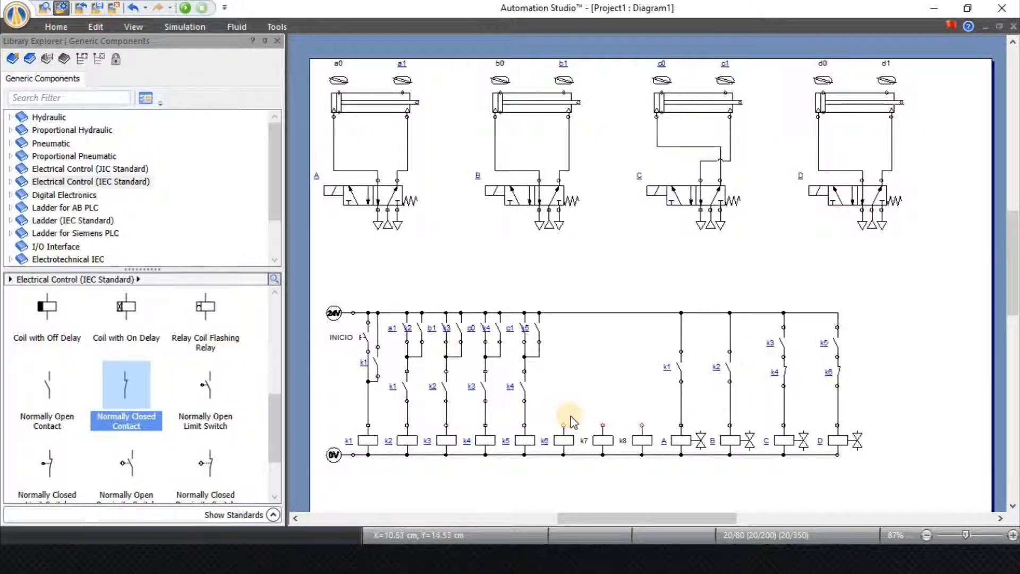
- Check the sequence slideshow, and place a Normally Open Contact associated with d1 on the 24 V line above coil k6
{"action": "key", "text": "alt+Tab"}
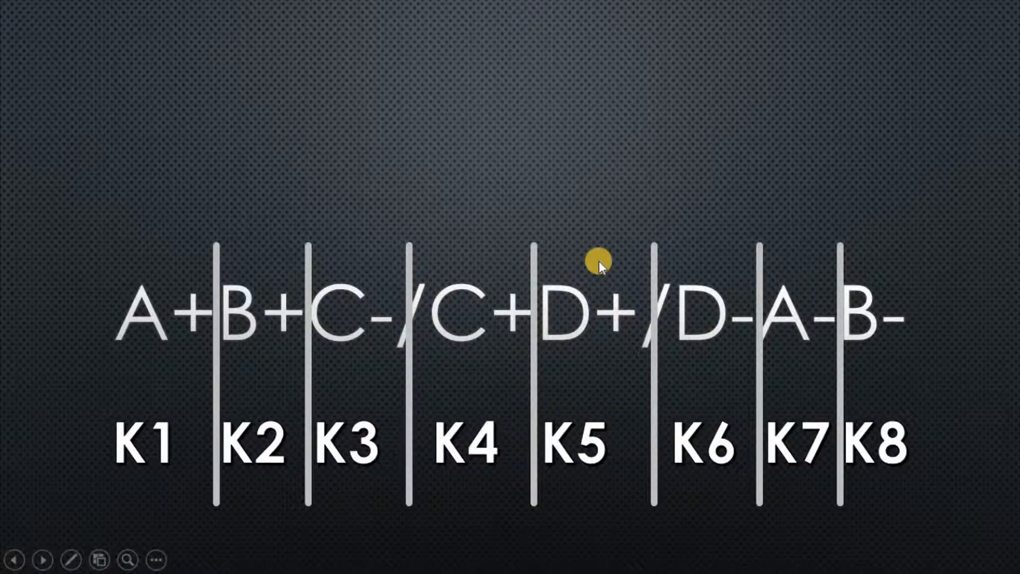
{"action": "key", "text": "alt+Tab"}
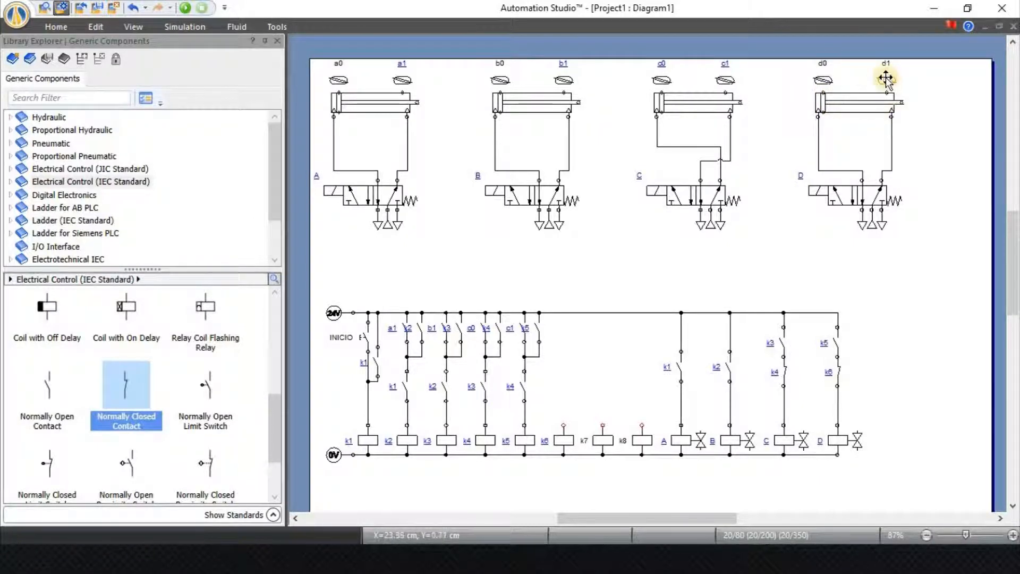
{"action": "left_click_drag", "start_coordinate": [46, 386], "coordinate": [566, 314]}
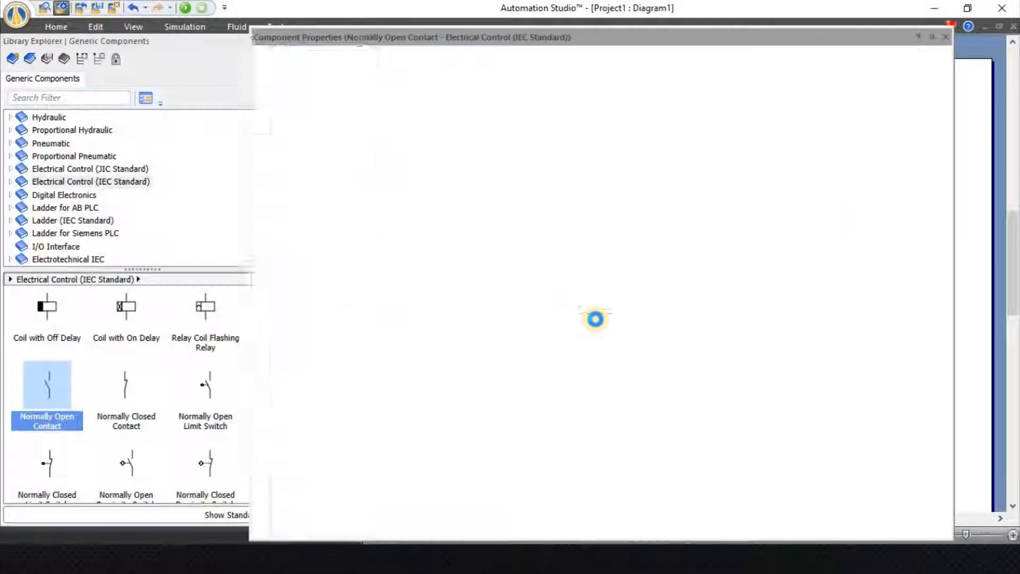
{"action": "left_click", "coordinate": [885, 94]}
{"action": "type", "text": "d"}
{"action": "double_click", "coordinate": [775, 162]}
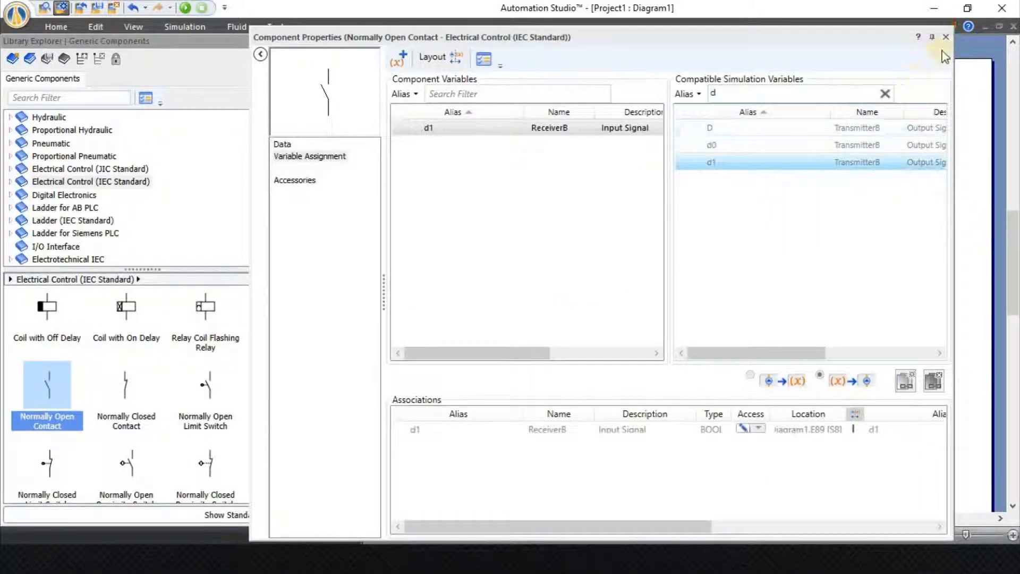
{"action": "left_click", "coordinate": [946, 38]}
- Place a Normally Open Contact between the d1 contact and coil k6 and associate it with k5
{"action": "left_click_drag", "start_coordinate": [48, 386], "coordinate": [563, 373]}
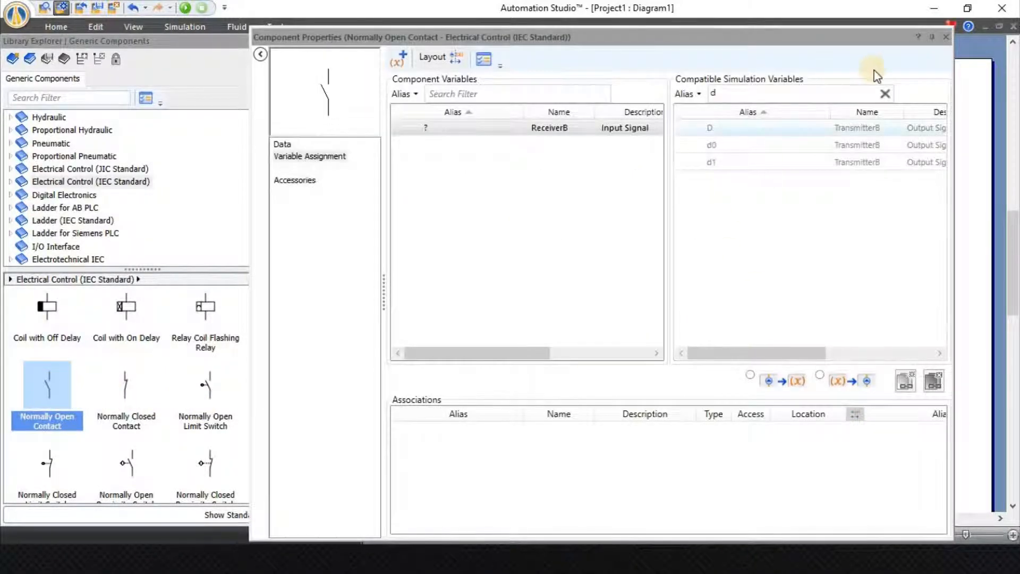
{"action": "left_click", "coordinate": [884, 93]}
{"action": "type", "text": "k"}
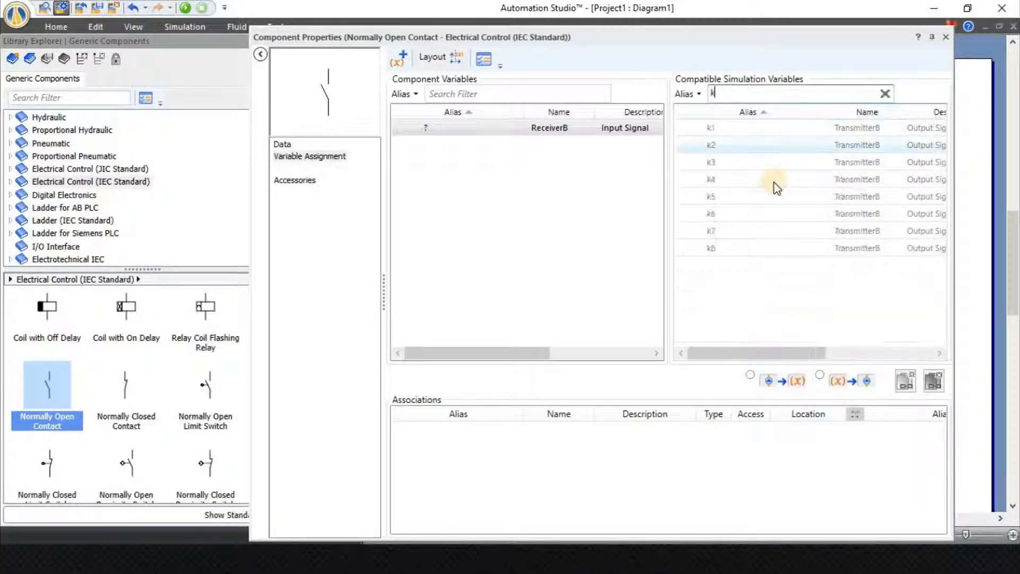
{"action": "double_click", "coordinate": [720, 197]}
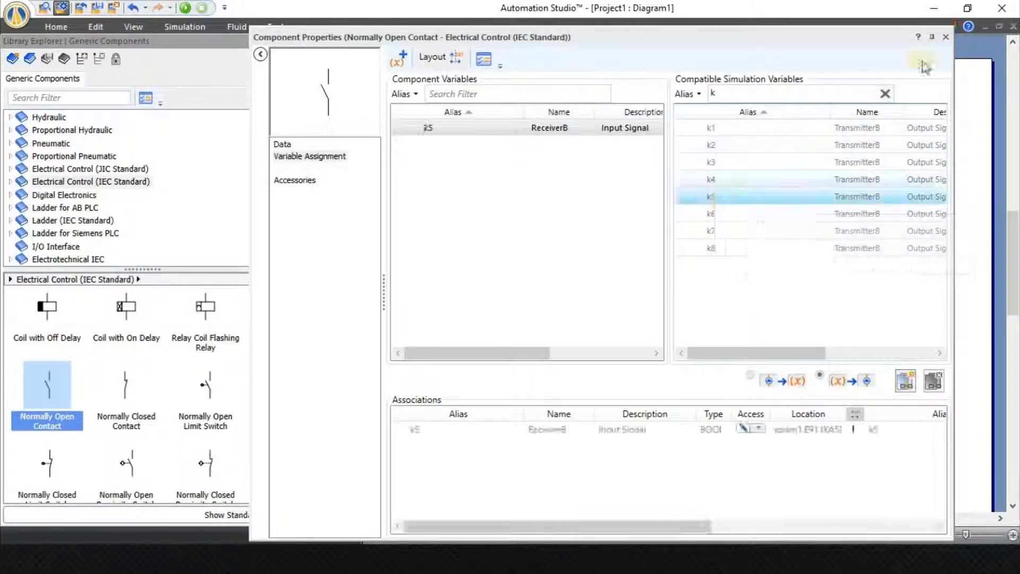
{"action": "left_click", "coordinate": [946, 37]}
- Wire the d1 contact to the k5 contact below it, and the k5 contact to coil k6
{"action": "left_click", "coordinate": [570, 348]}
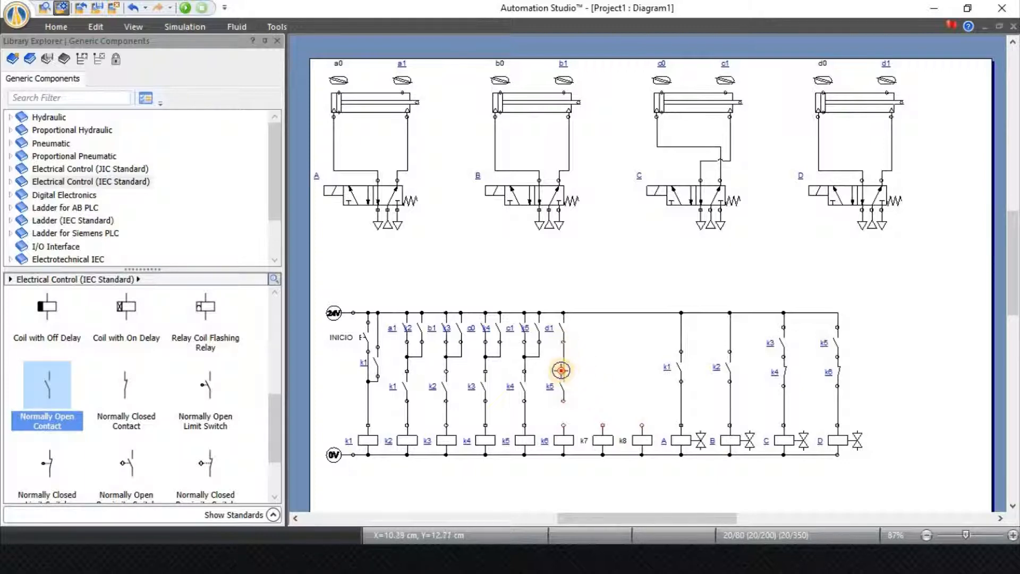
{"action": "left_click", "coordinate": [563, 371]}
{"action": "left_click", "coordinate": [563, 399]}
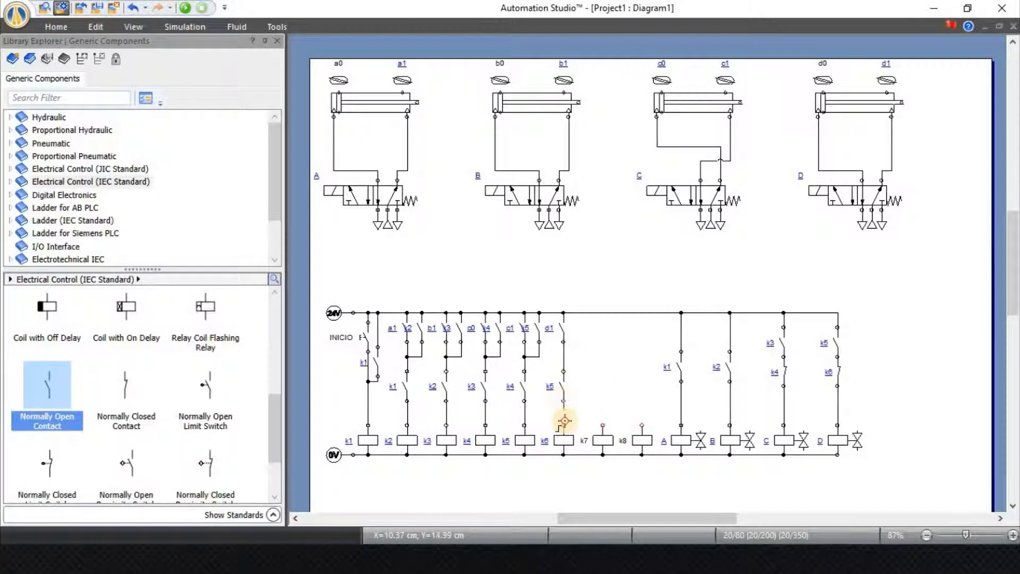
{"action": "left_click", "coordinate": [563, 424]}
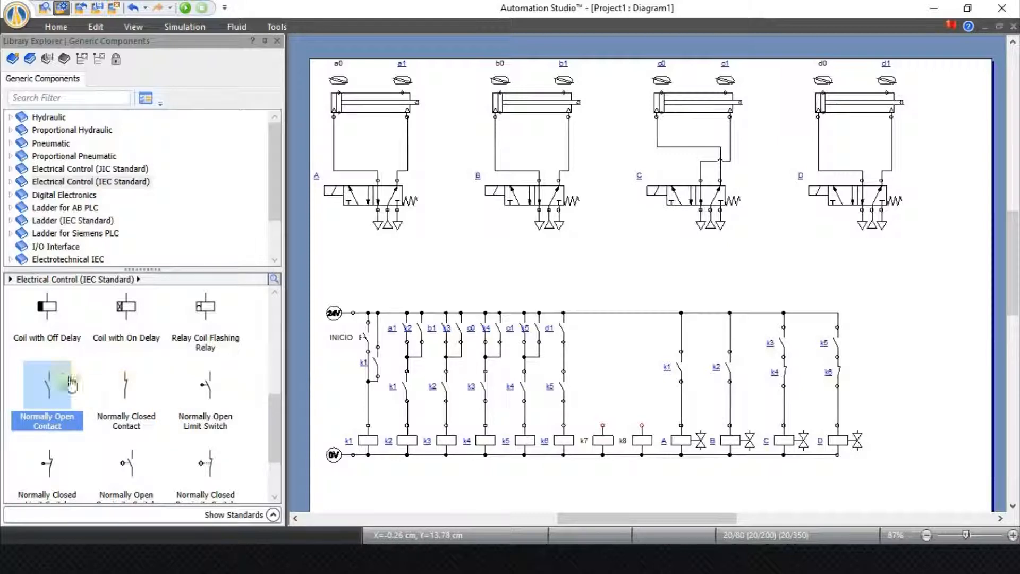
- Place a Normally Open Contact associated with k6 on the 24 V line beside d1 and wire it in parallel with the d1 contact
{"action": "left_click_drag", "start_coordinate": [51, 385], "coordinate": [590, 319]}
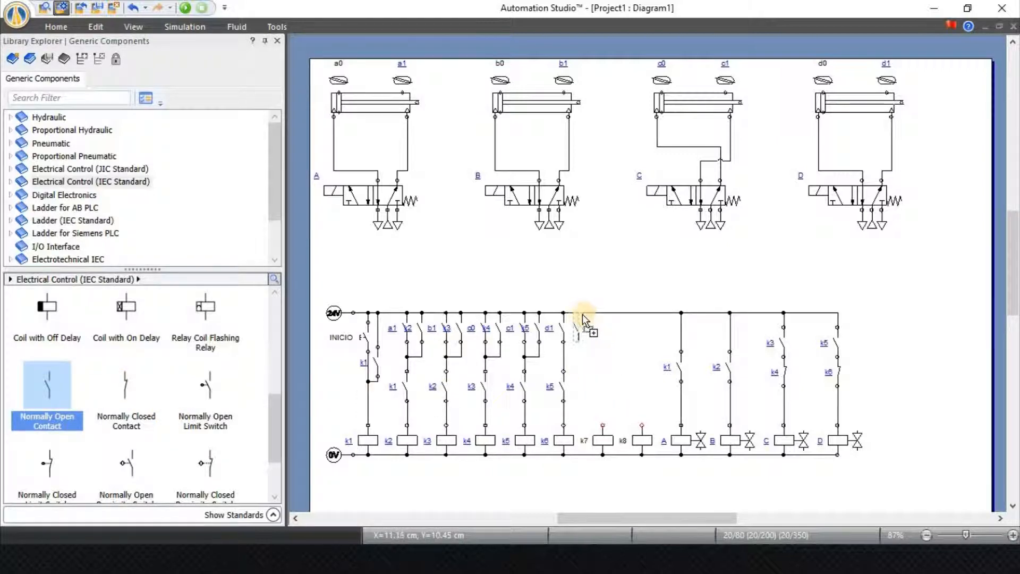
{"action": "left_click_drag", "start_coordinate": [586, 318], "coordinate": [584, 317]}
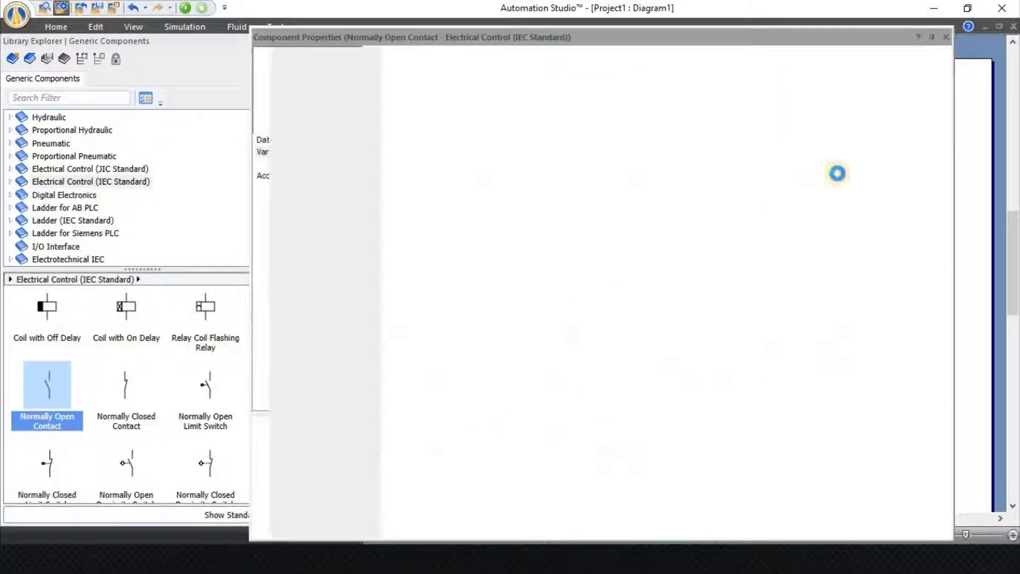
{"action": "double_click", "coordinate": [749, 217]}
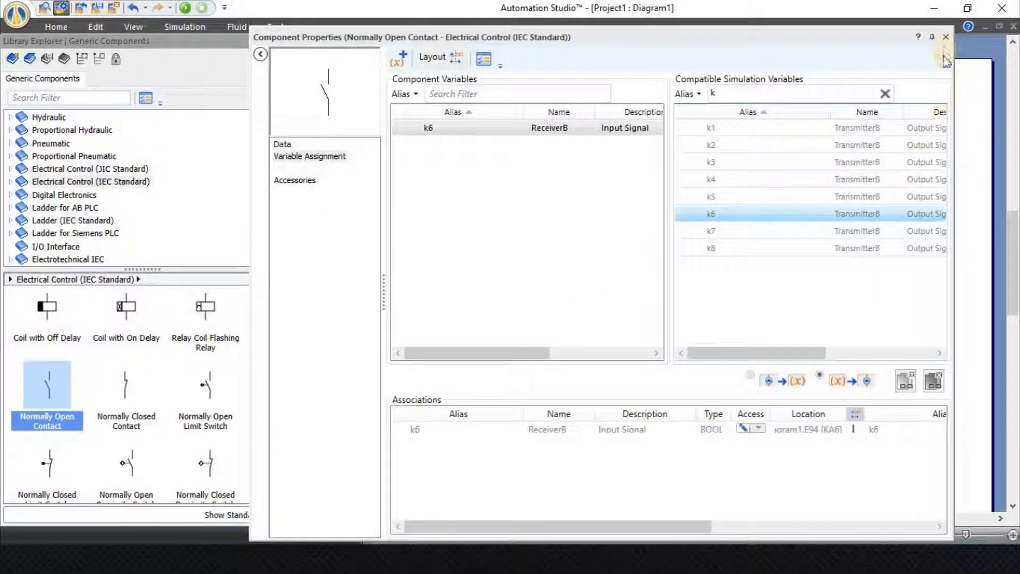
{"action": "left_click", "coordinate": [946, 38]}
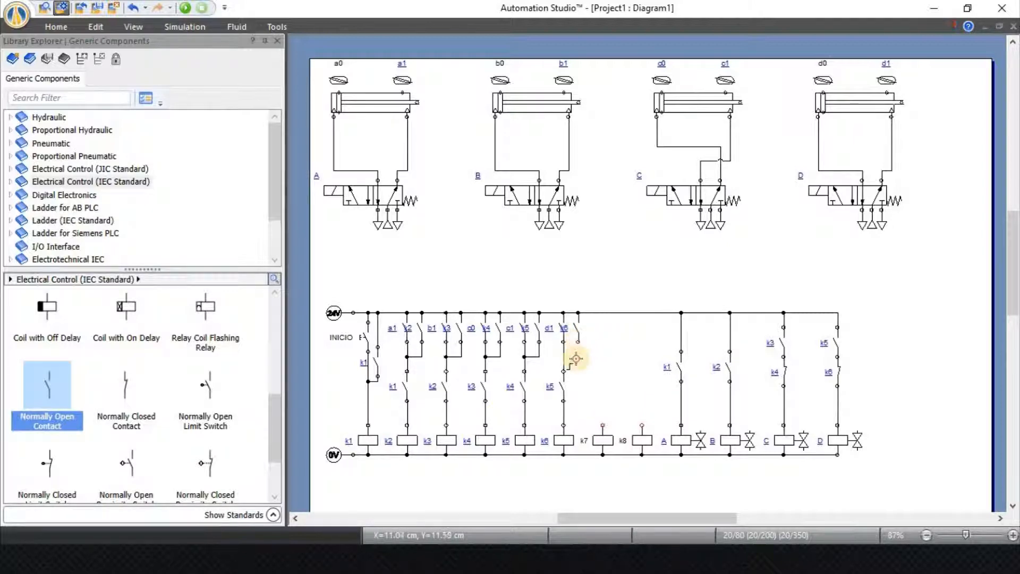
{"action": "left_click", "coordinate": [563, 355]}
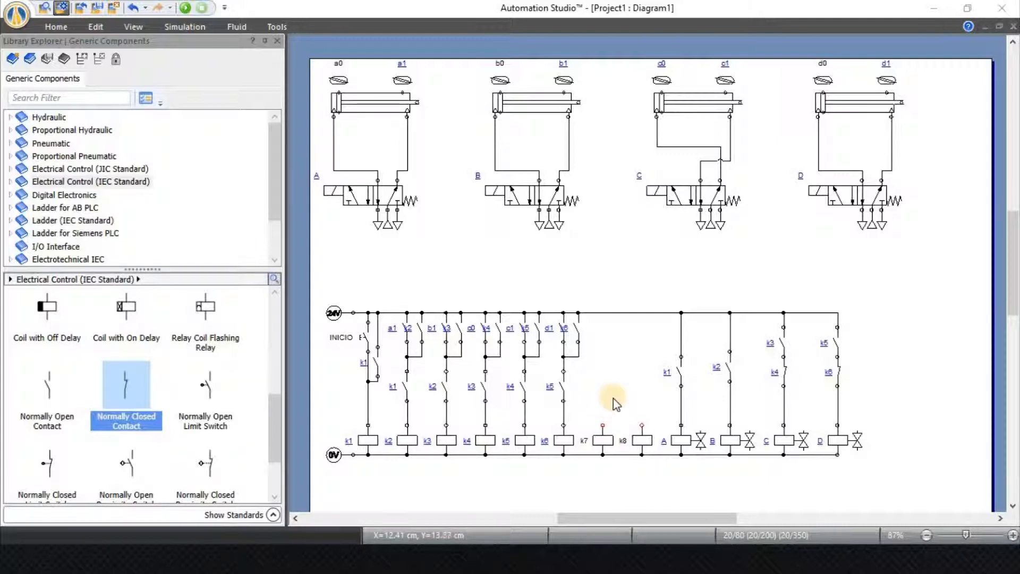
- Check the sequence slideshow, and move the k1 contact above solenoid A up toward the 24 V line
{"action": "key", "text": "alt+Tab"}
{"action": "key", "text": "alt+Tab"}
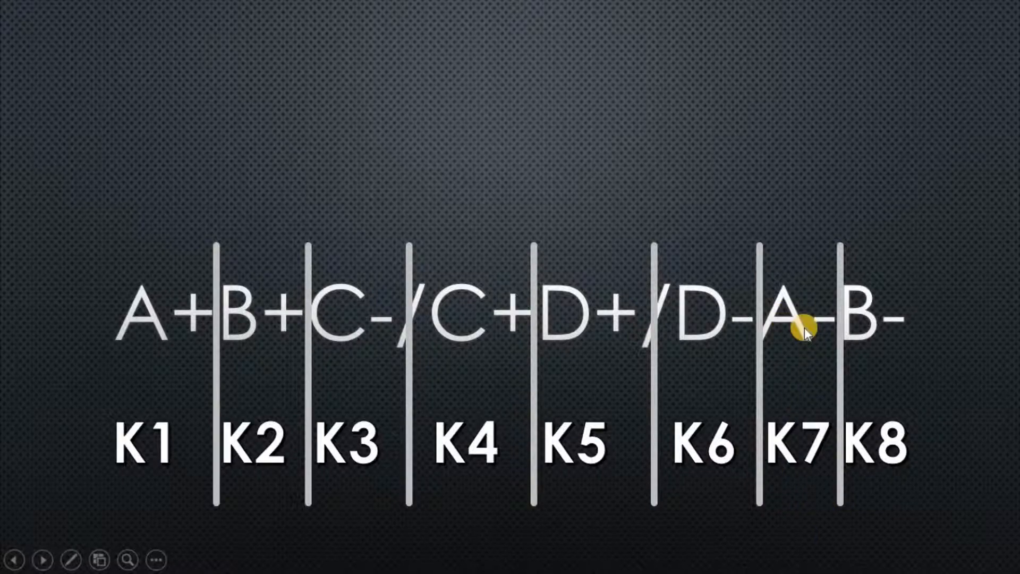
{"action": "key", "text": "alt+Tab"}
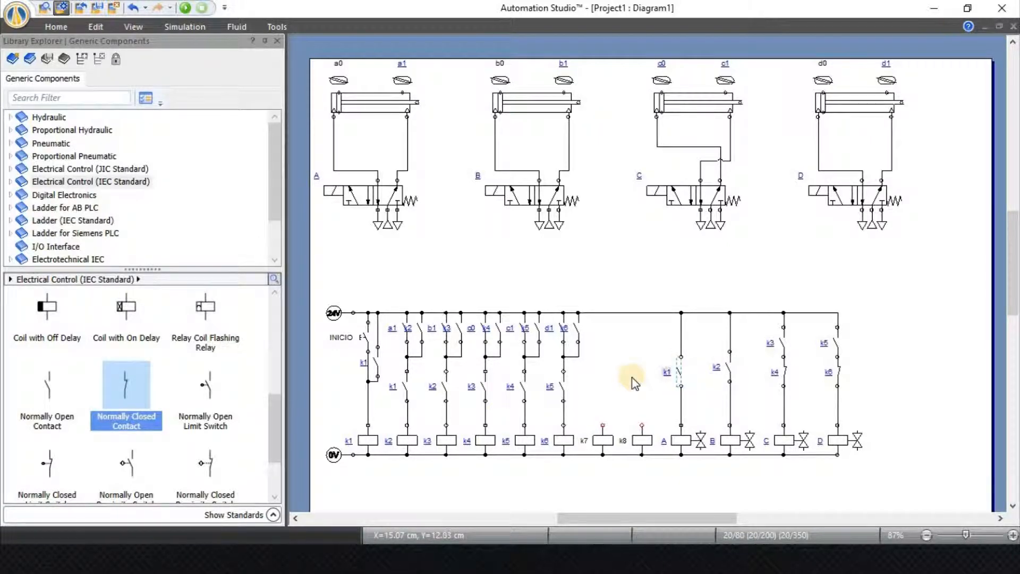
{"action": "key", "text": "Up"}
{"action": "key", "text": "Up"}
{"action": "key", "text": "Up"}
{"action": "key", "text": "Up"}
{"action": "key", "text": "Up"}
{"action": "key", "text": "Up"}
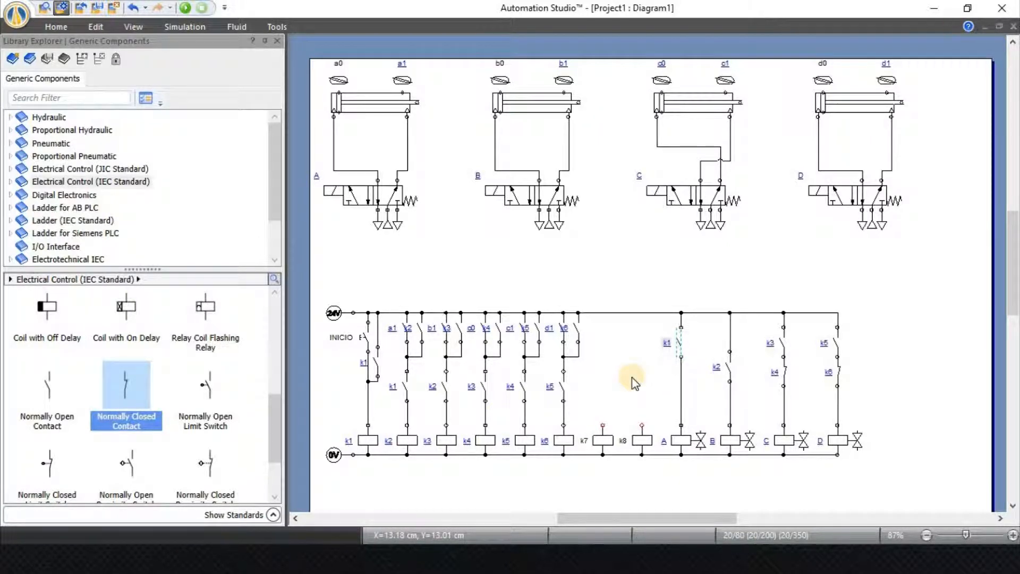
{"action": "left_click", "coordinate": [632, 378]}
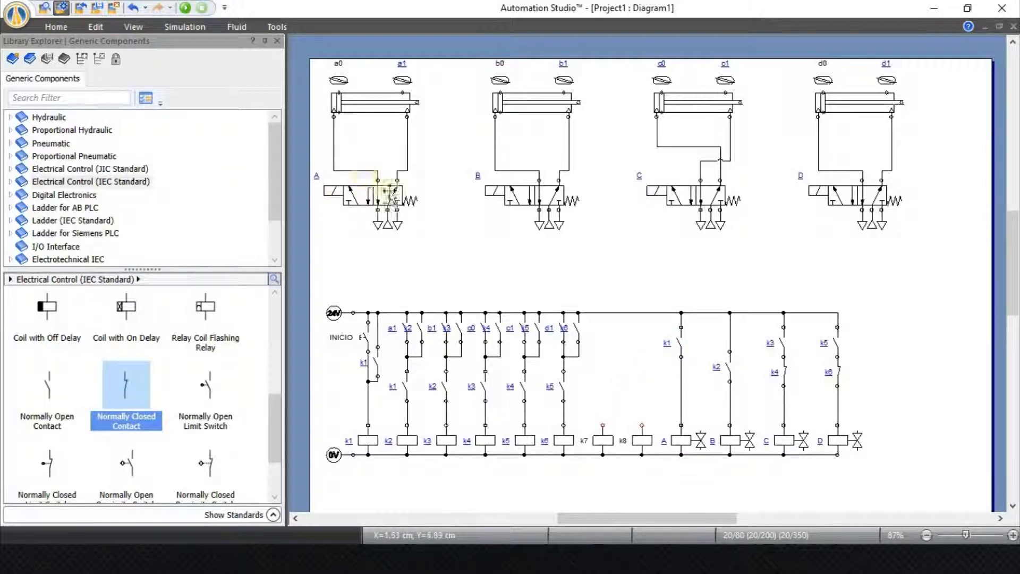
- Place a Normally Closed Contact beside the solenoid A branch, below the k1 contact, and associate it with k7
{"action": "left_click_drag", "start_coordinate": [132, 396], "coordinate": [658, 376]}
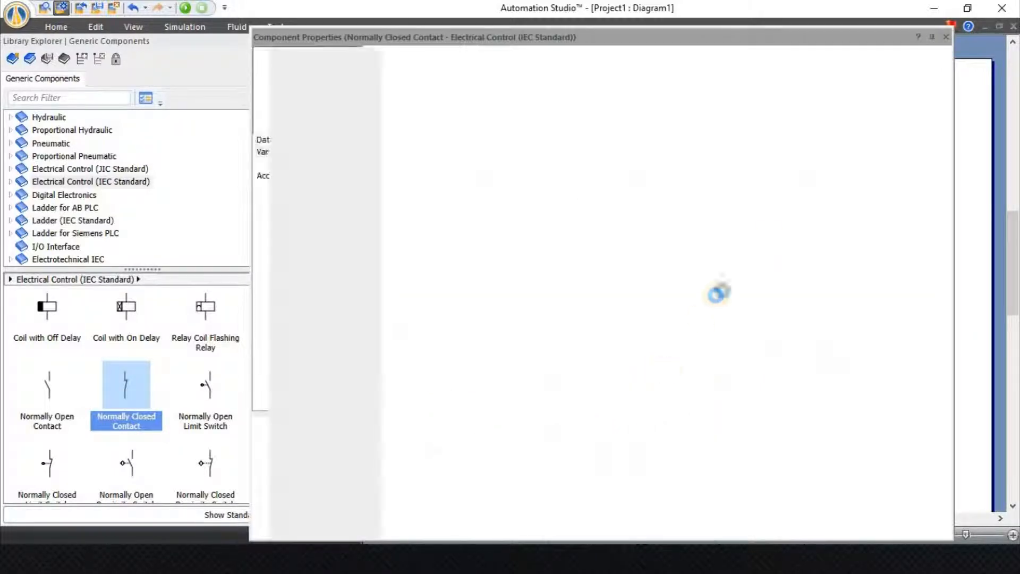
{"action": "double_click", "coordinate": [757, 229]}
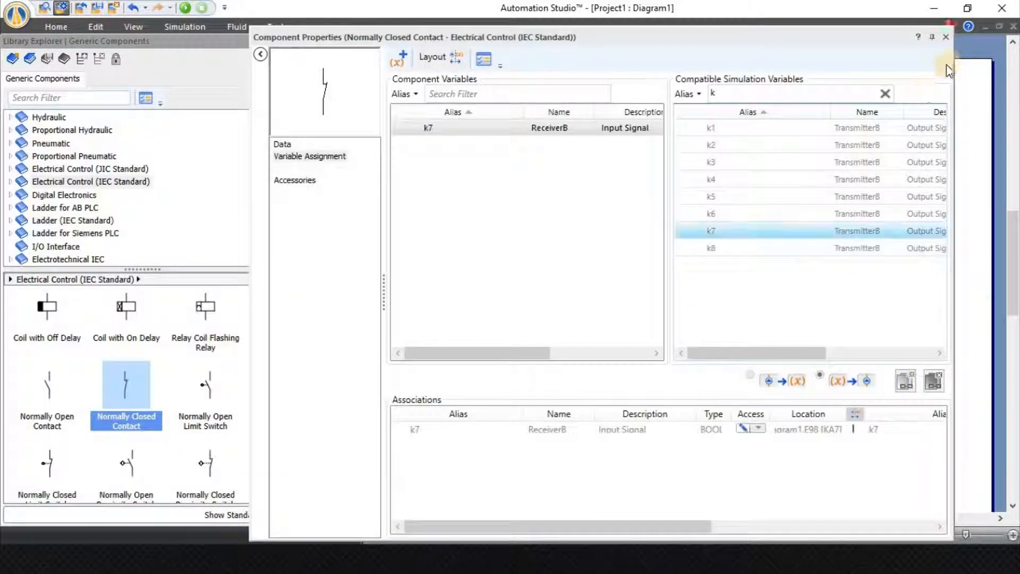
{"action": "left_click", "coordinate": [946, 37]}
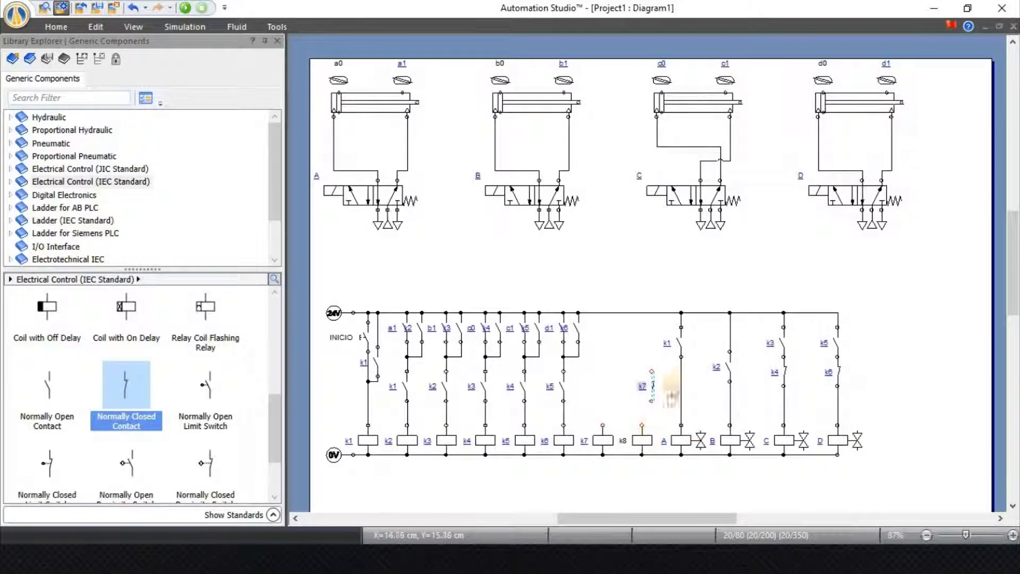
{"action": "right_click", "coordinate": [680, 384]}
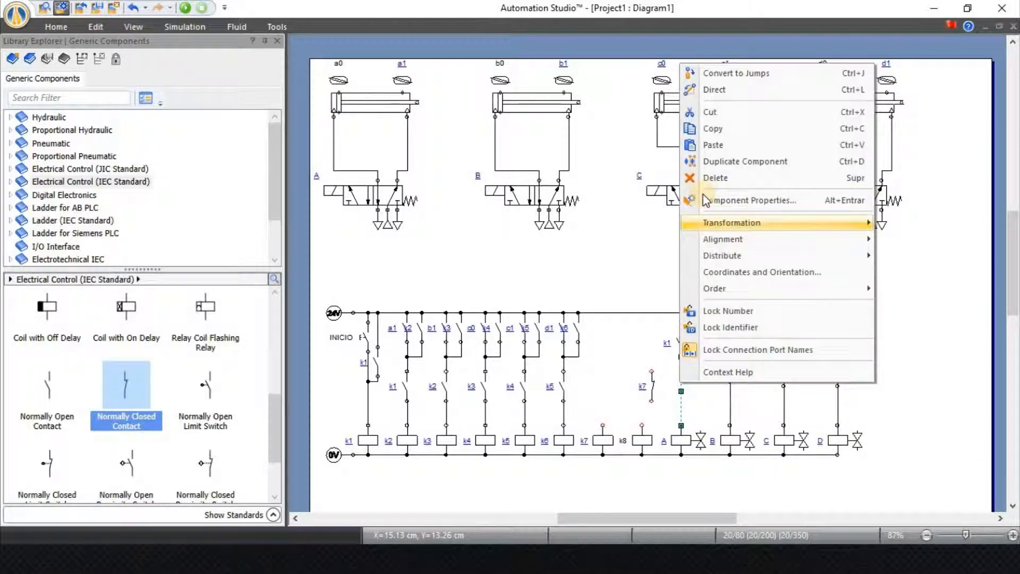
{"action": "left_click", "coordinate": [727, 165]}
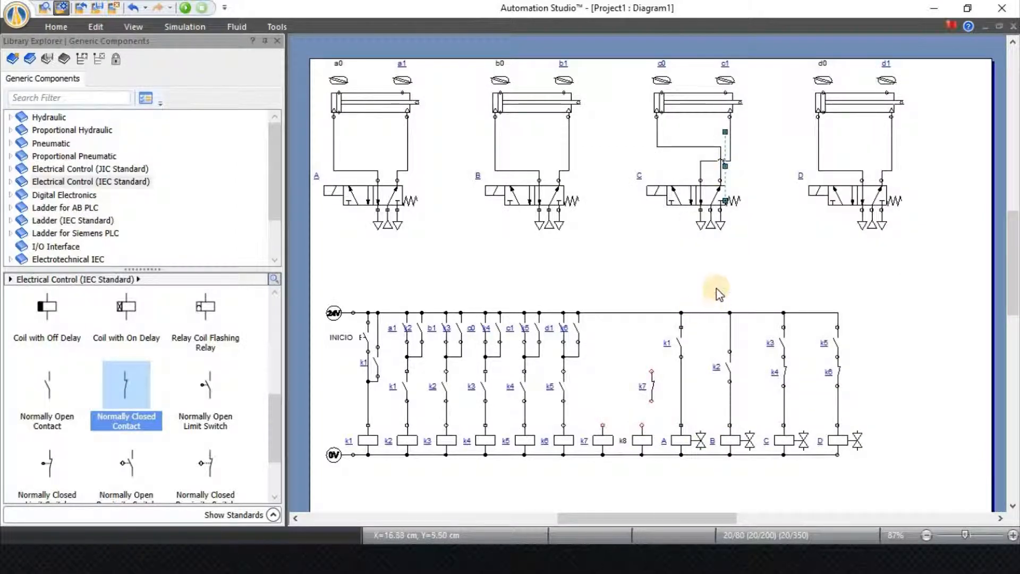
{"action": "key", "text": "ctrl+z"}
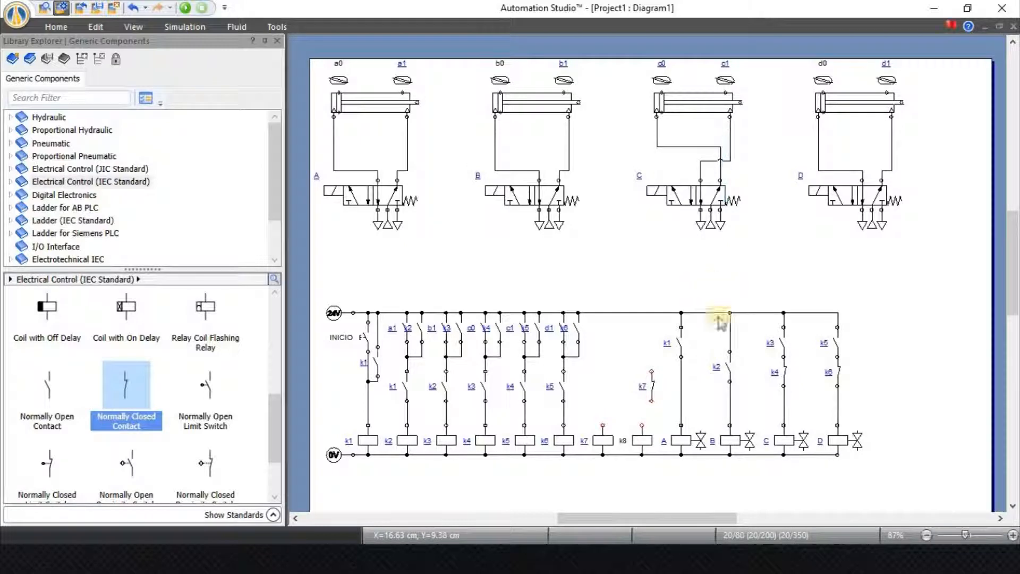
- Delete the wire below the k1 contact, insert the normally closed k7 contact there, and wire it to solenoid A
{"action": "right_click", "coordinate": [681, 381]}
{"action": "left_click", "coordinate": [700, 171]}
{"action": "left_click_drag", "start_coordinate": [652, 385], "coordinate": [680, 367]}
{"action": "left_click", "coordinate": [694, 404]}
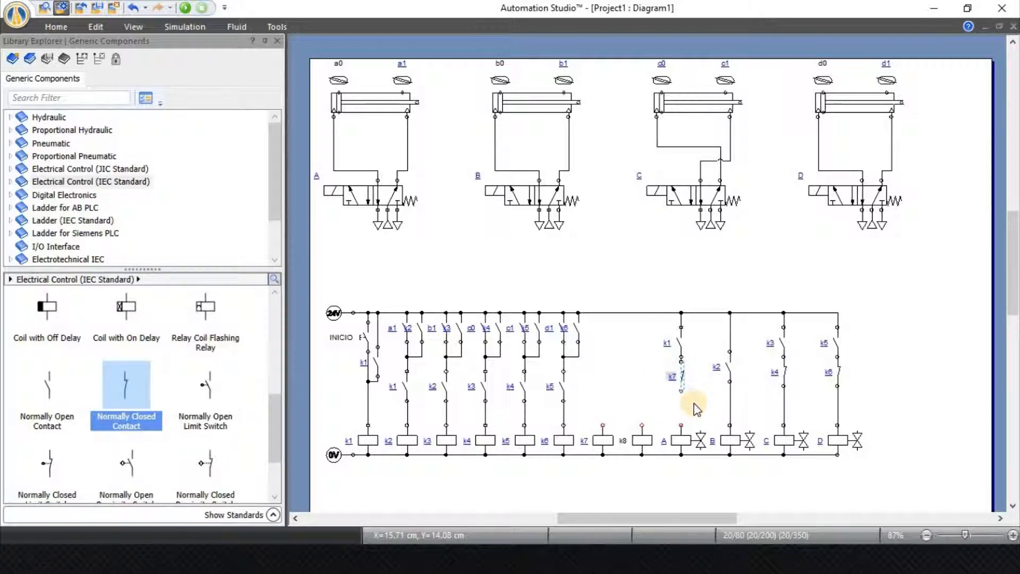
{"action": "left_click_drag", "start_coordinate": [681, 402], "coordinate": [681, 425]}
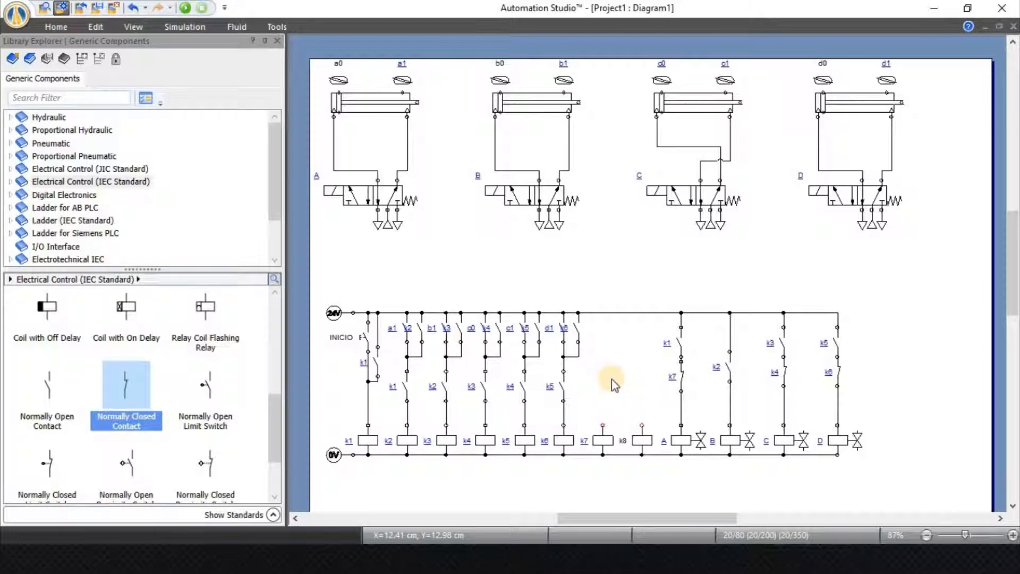
- Check the sequence slideshow, and place a Normally Open Contact associated with d0 on the 24 V line above coil k7
{"action": "key", "text": "alt+Tab"}
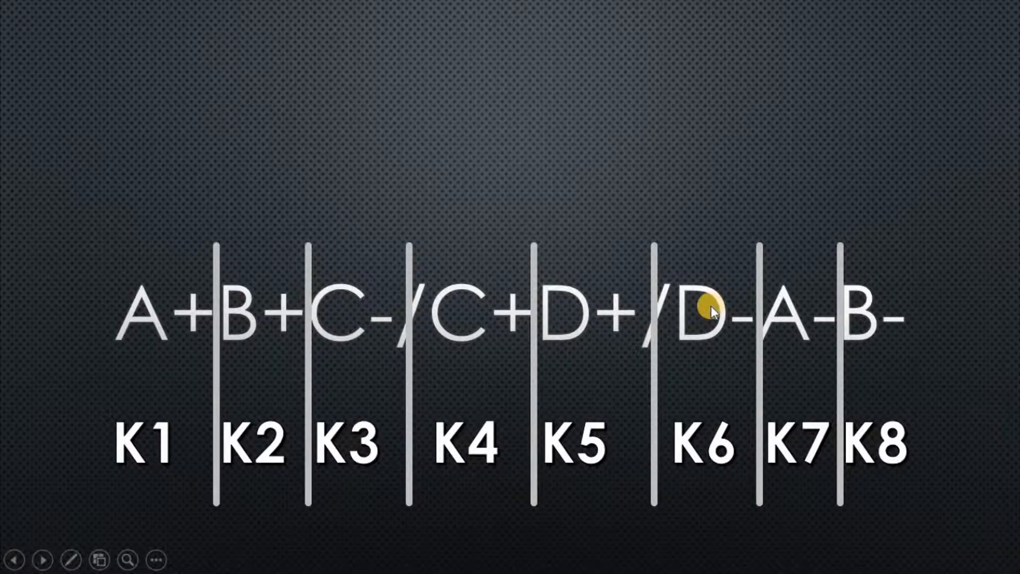
{"action": "key", "text": "alt+Tab"}
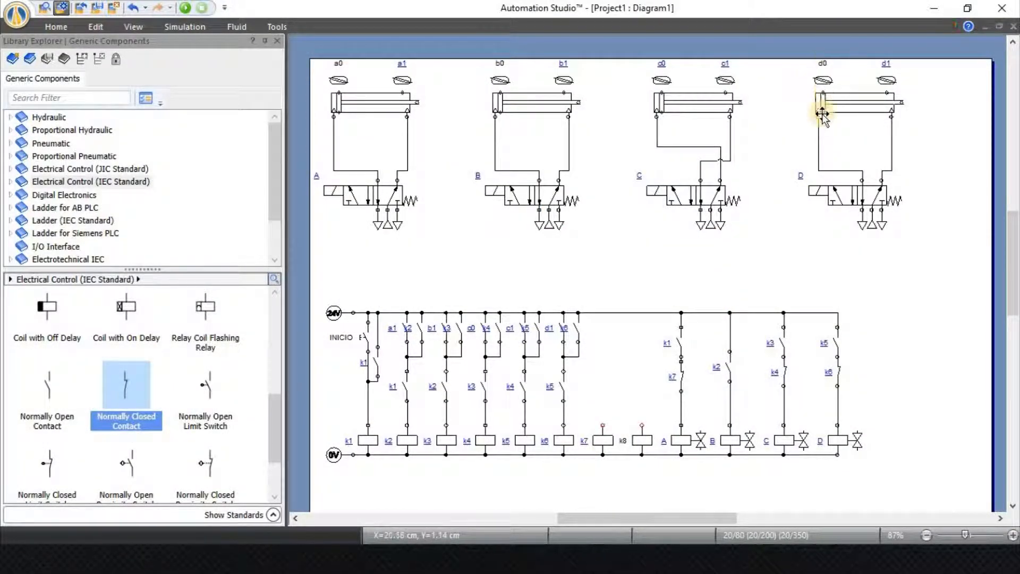
{"action": "left_click_drag", "start_coordinate": [45, 391], "coordinate": [606, 319]}
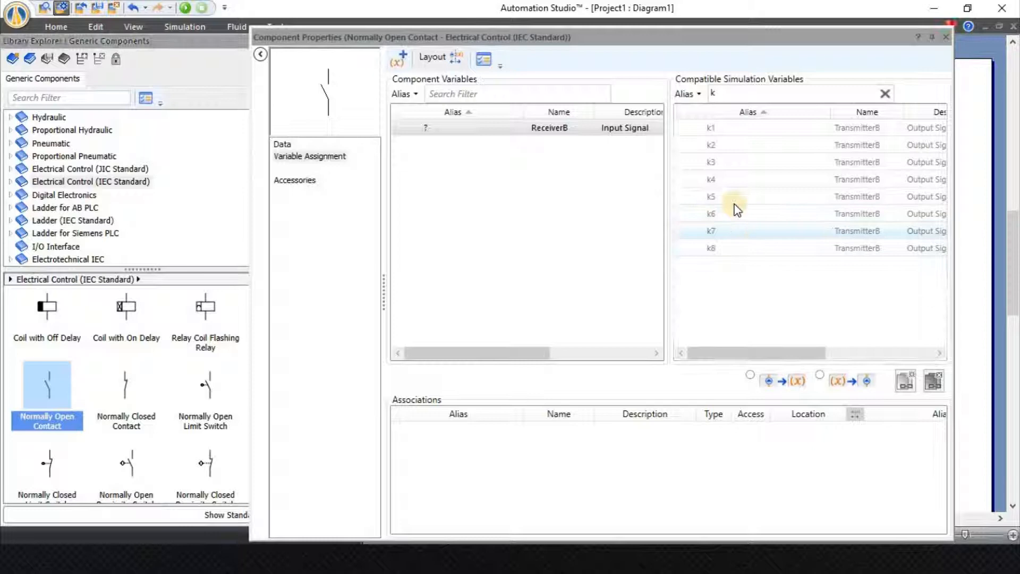
{"action": "left_click", "coordinate": [722, 96]}
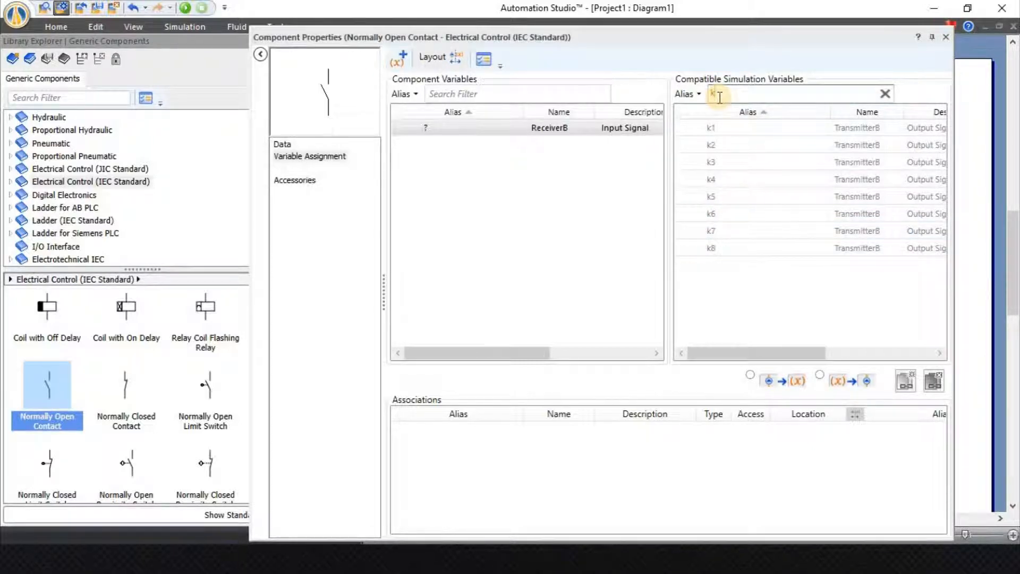
{"action": "key", "text": "BackSpace"}
{"action": "type", "text": "d"}
{"action": "left_click", "coordinate": [743, 146]}
{"action": "double_click", "coordinate": [742, 146]}
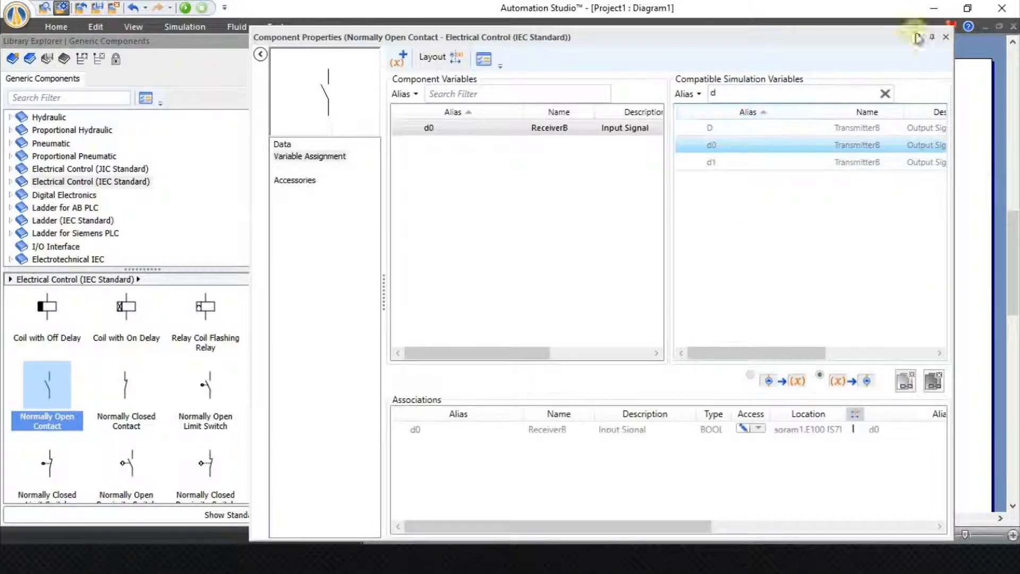
{"action": "left_click", "coordinate": [946, 36]}
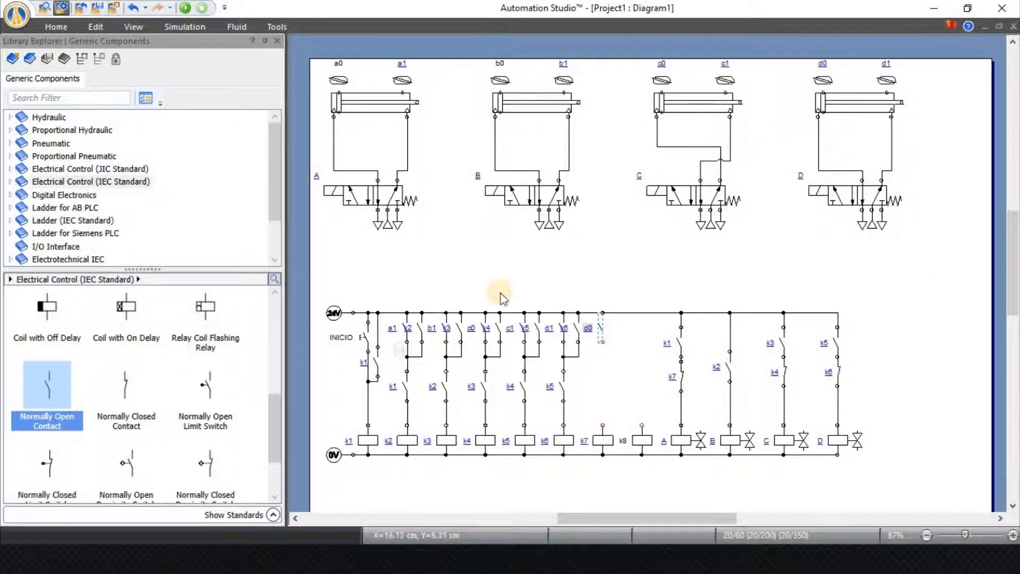
- Place a Normally Open Contact associated with k6 below the d0 contact and wire it between d0 and coil k7
{"action": "left_click_drag", "start_coordinate": [50, 399], "coordinate": [603, 371]}
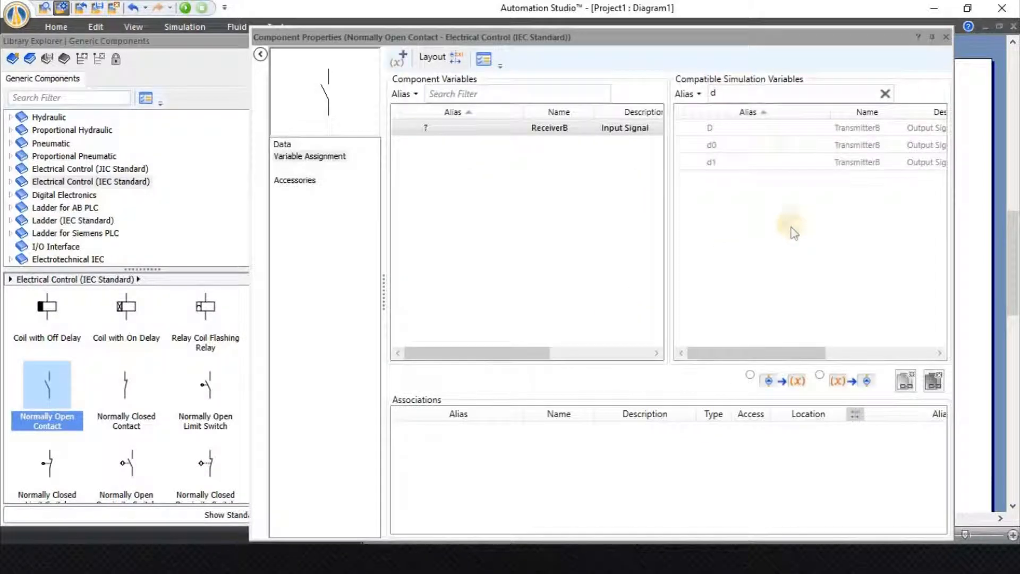
{"action": "left_click", "coordinate": [885, 94]}
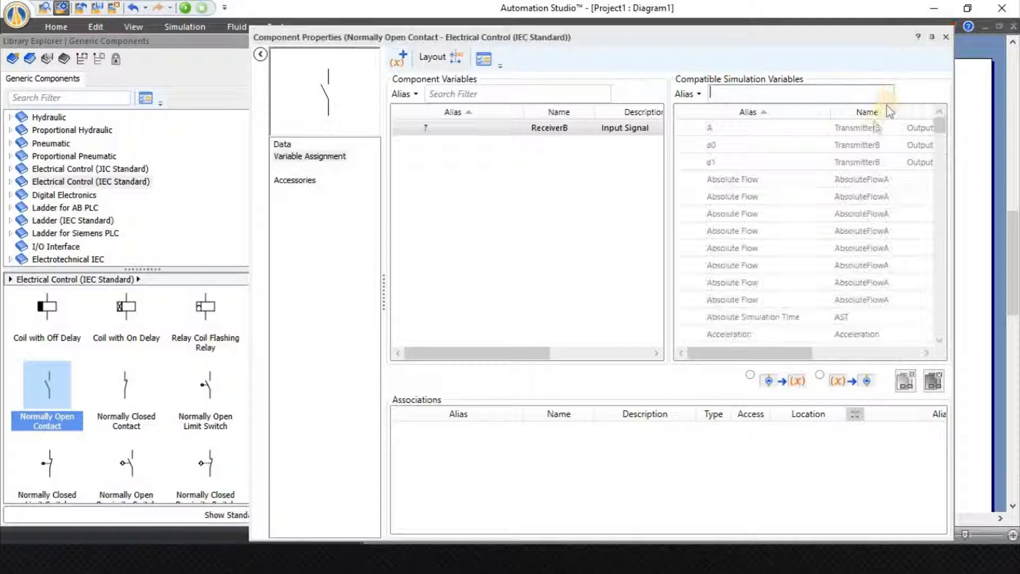
{"action": "type", "text": "k"}
{"action": "double_click", "coordinate": [742, 214]}
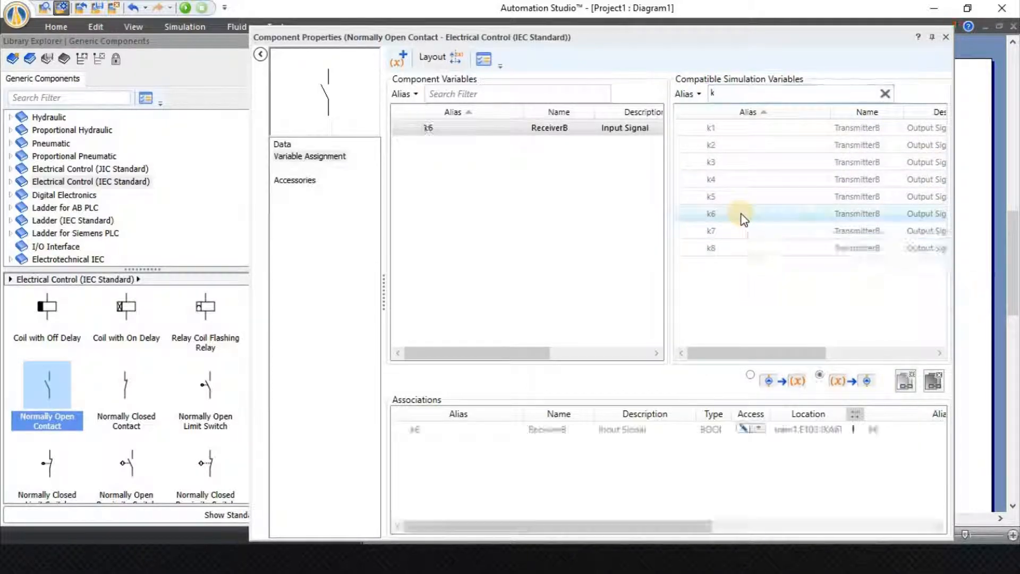
{"action": "left_click", "coordinate": [946, 38]}
{"action": "left_click", "coordinate": [620, 373]}
{"action": "left_click_drag", "start_coordinate": [601, 341], "coordinate": [602, 410]}
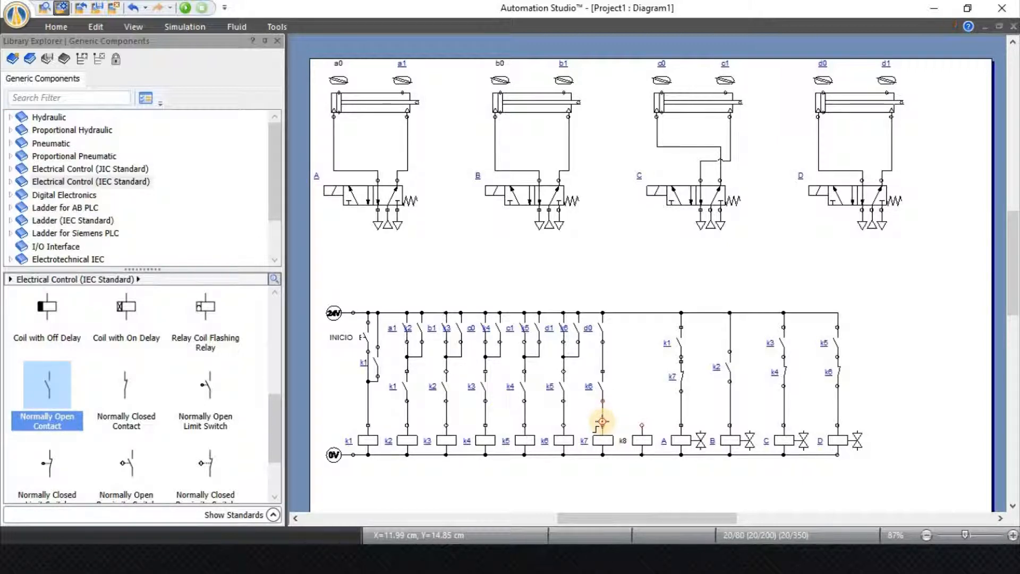
{"action": "left_click_drag", "start_coordinate": [602, 421], "coordinate": [603, 425]}
- Place a Normally Open Contact associated with k7 on the 24 V line beside d0 and wire it in parallel with the d0 contact
{"action": "left_click_drag", "start_coordinate": [46, 388], "coordinate": [618, 313]}
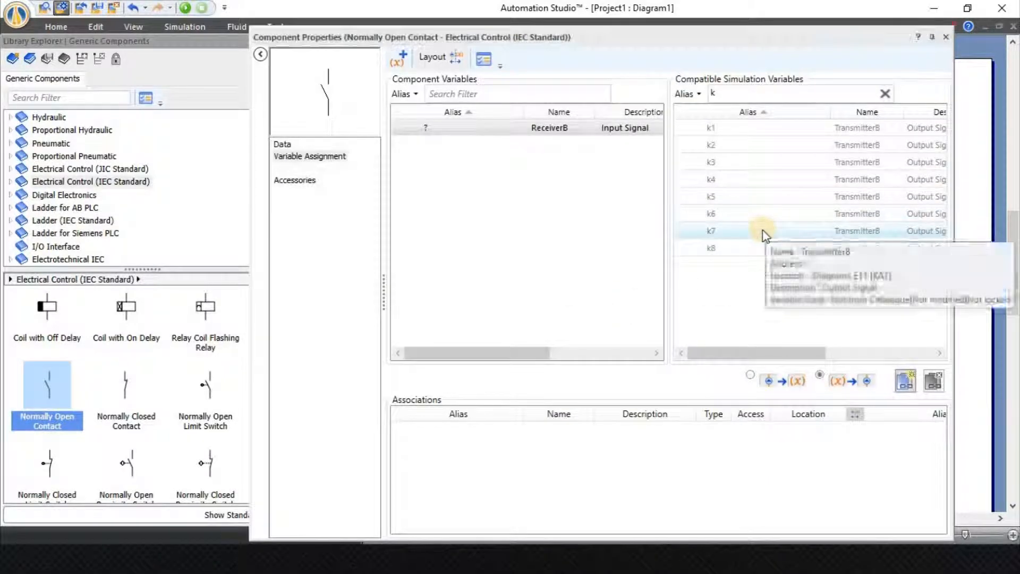
{"action": "double_click", "coordinate": [766, 231]}
{"action": "left_click", "coordinate": [932, 37]}
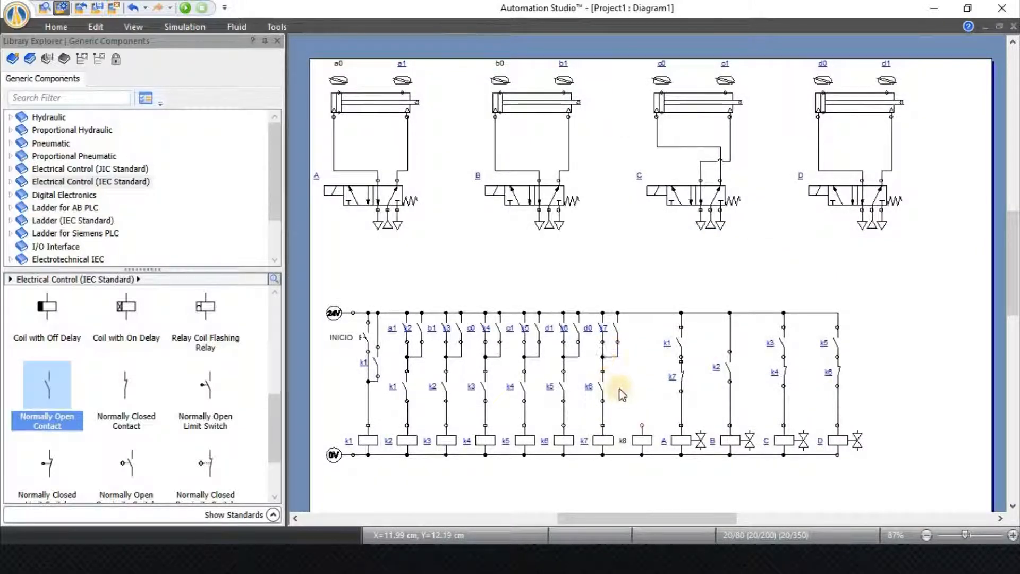
- Check the sequence slideshow, and move the k2 contact above solenoid B up toward the 24 V line
{"action": "key", "text": "alt+Tab"}
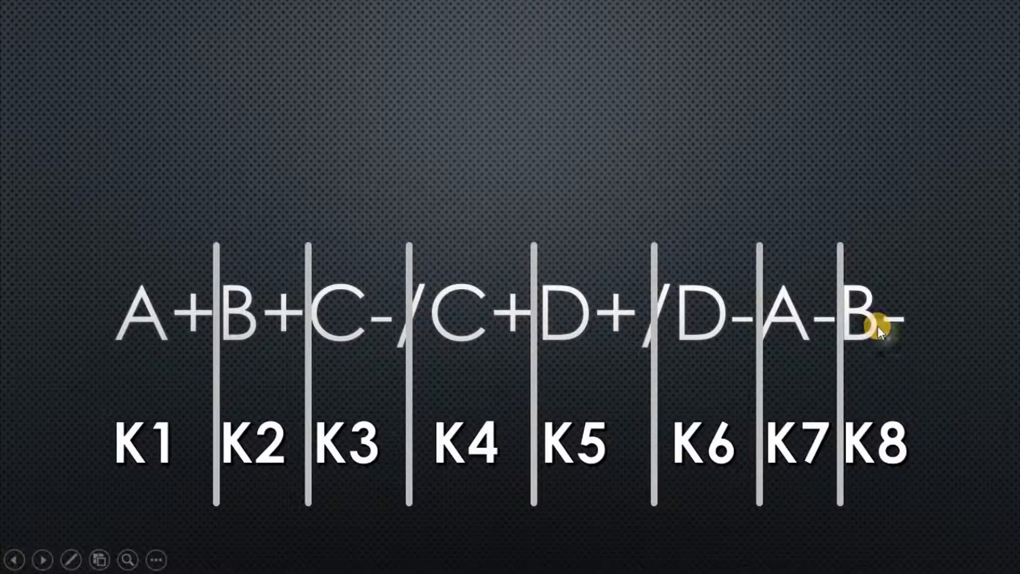
{"action": "key", "text": "alt+Tab"}
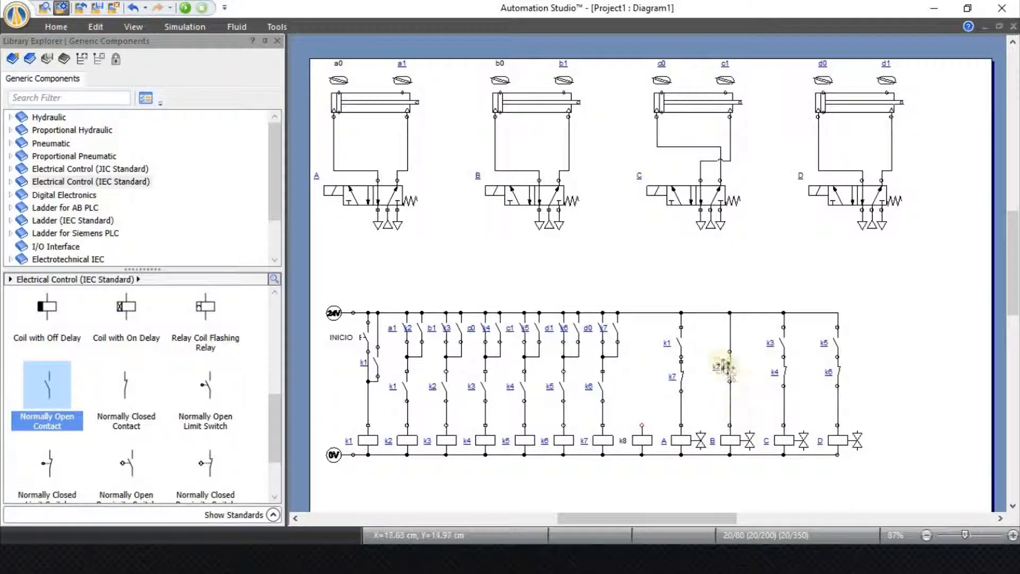
{"action": "left_click", "coordinate": [730, 365]}
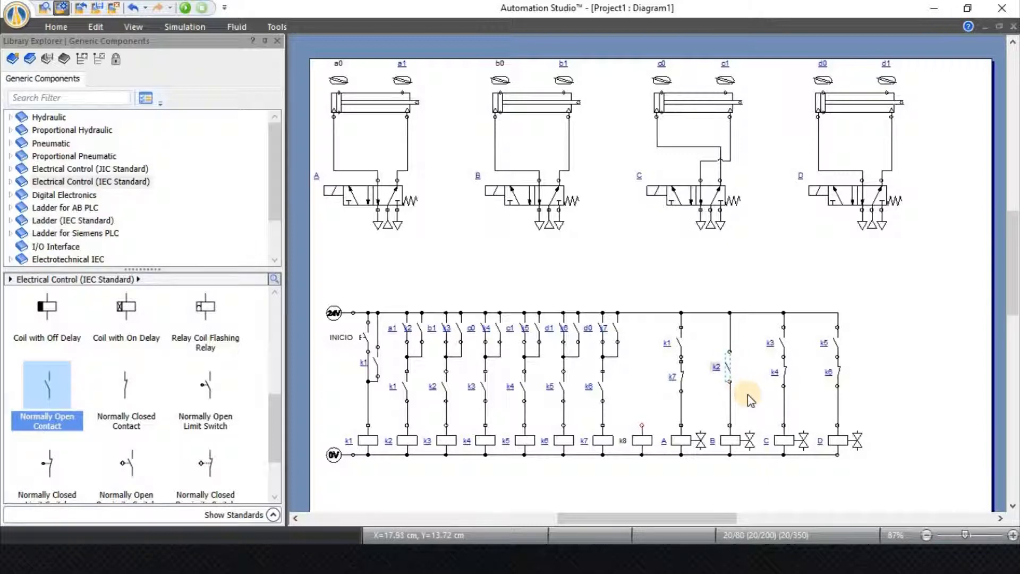
{"action": "left_click", "coordinate": [649, 387]}
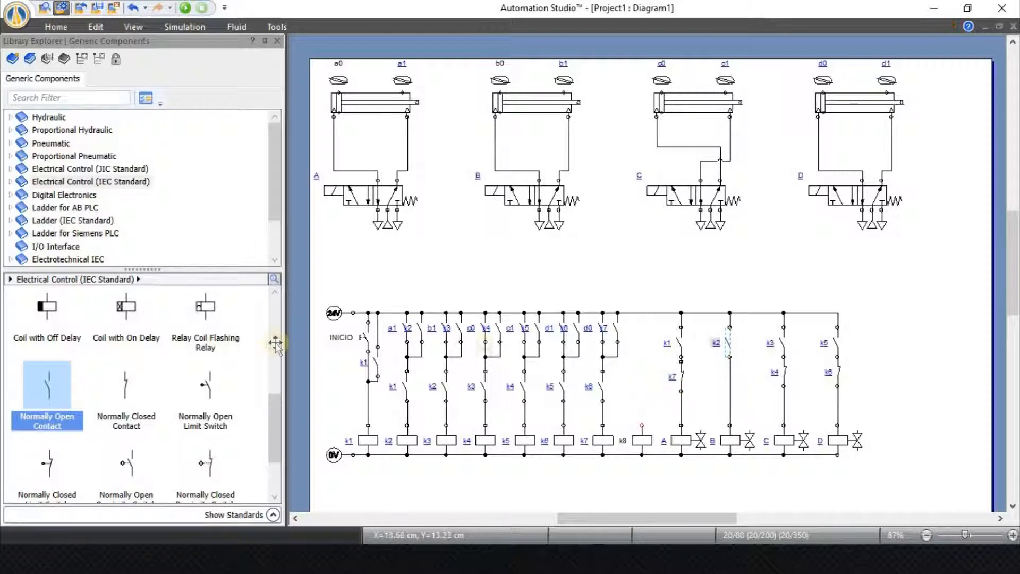
- Place a Normally Closed Contact beside the solenoid B branch, below the k2 contact, and associate it with k8
{"action": "left_click_drag", "start_coordinate": [128, 396], "coordinate": [712, 378]}
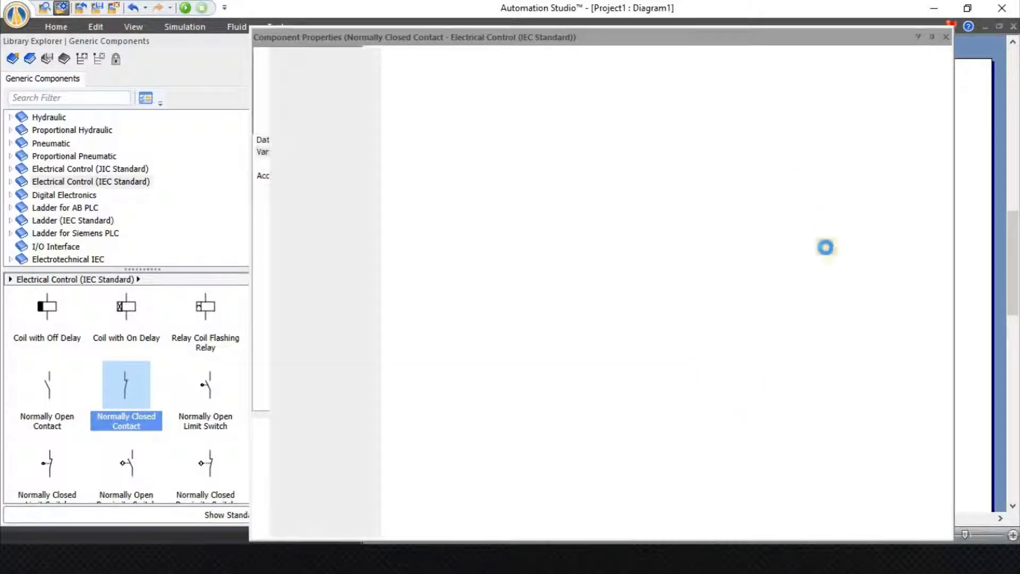
{"action": "double_click", "coordinate": [781, 250]}
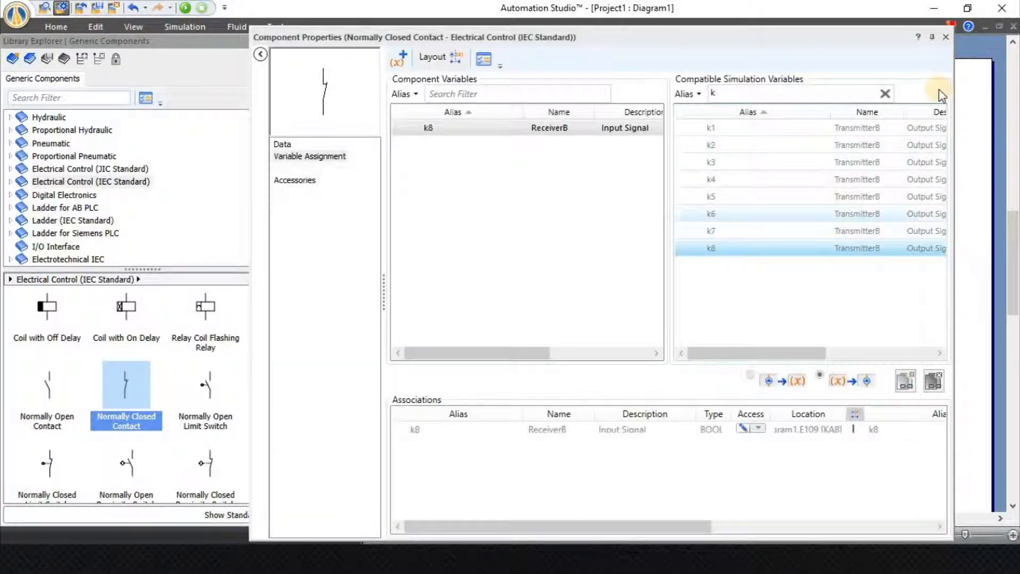
{"action": "left_click", "coordinate": [946, 37]}
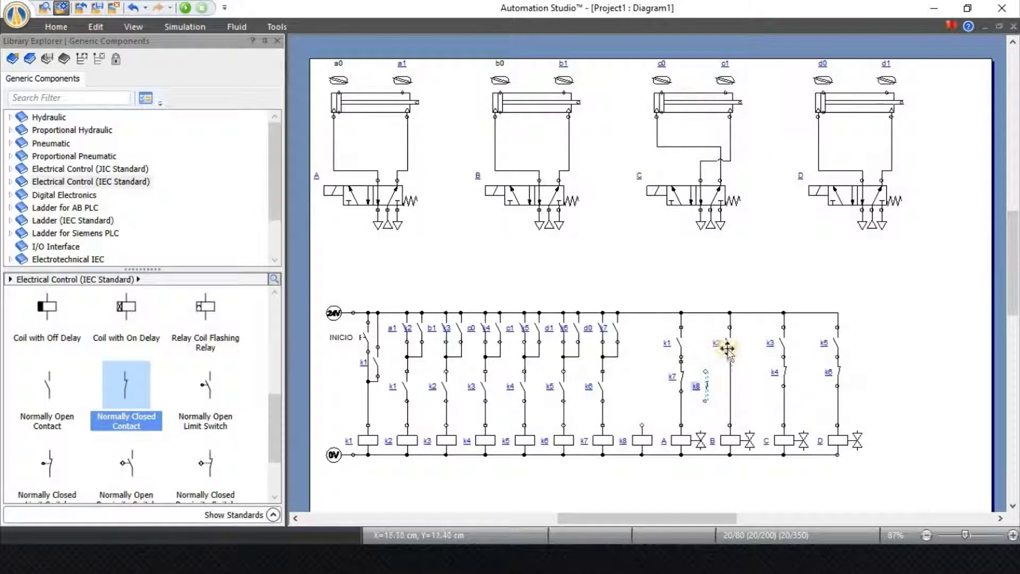
- Delete the wire below the k2 contact, insert the k8 contact in its place, and wire it to solenoid B
{"action": "right_click", "coordinate": [732, 387]}
{"action": "key", "text": "Escape"}
{"action": "left_click_drag", "start_coordinate": [708, 384], "coordinate": [732, 425]}
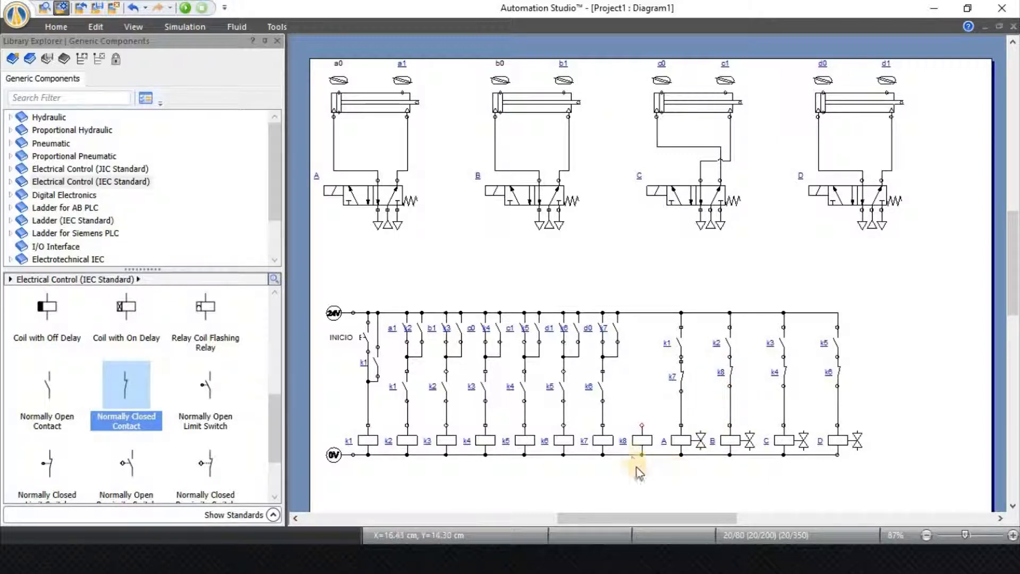
{"action": "left_click", "coordinate": [725, 379]}
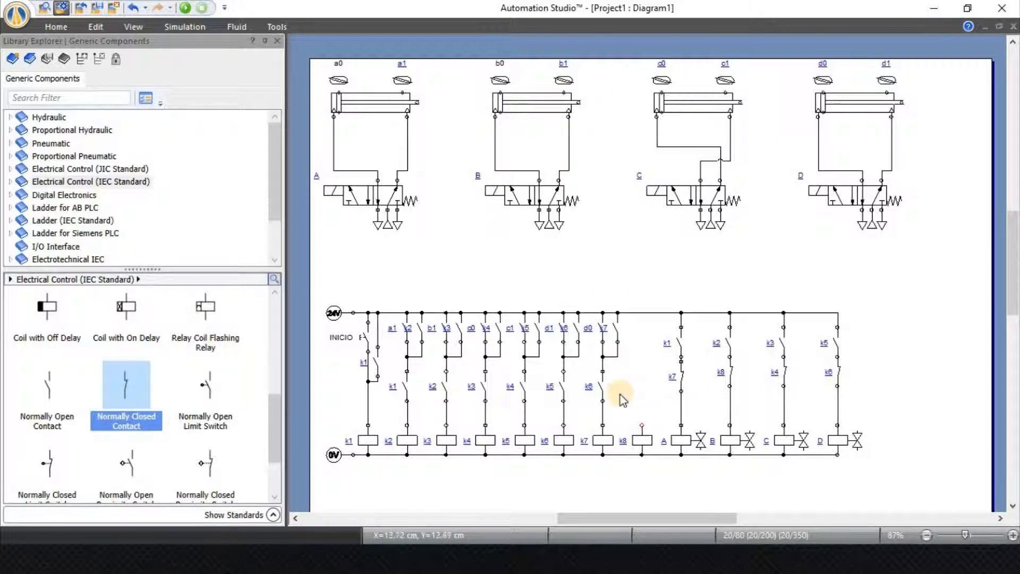
- Check the sequence slideshow, and place a Normally Open Contact associated with a0 on the 24 V line above coil k8
{"action": "key", "text": "alt+Tab"}
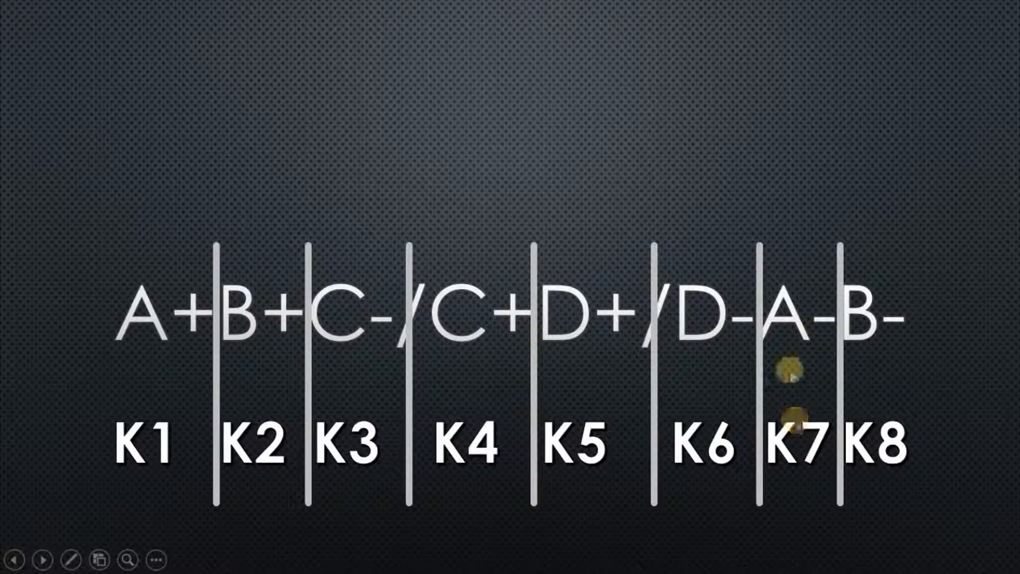
{"action": "key", "text": "alt+Tab"}
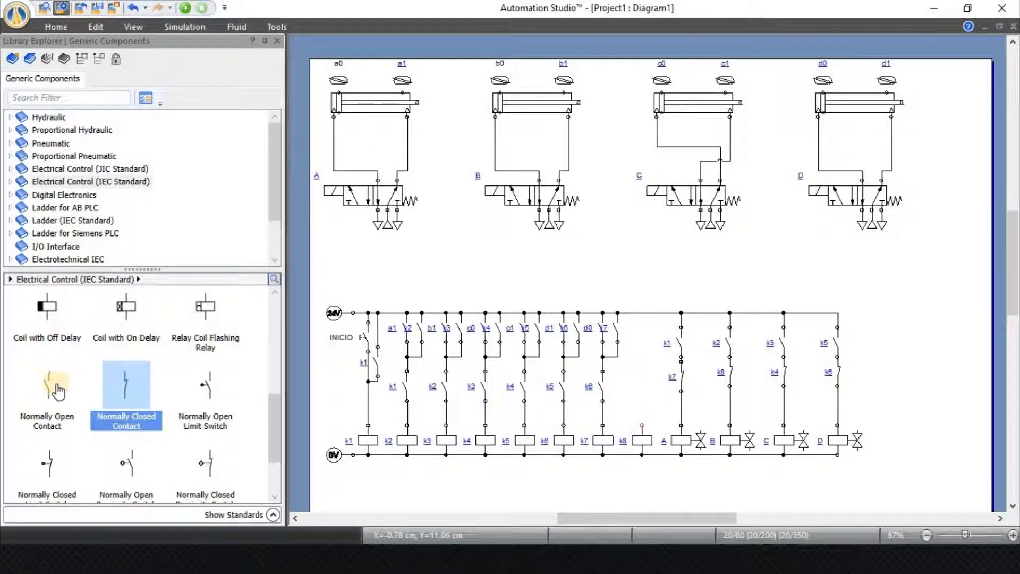
{"action": "left_click_drag", "start_coordinate": [48, 390], "coordinate": [645, 315]}
{"action": "left_click", "coordinate": [870, 92]}
{"action": "type", "text": "k"}
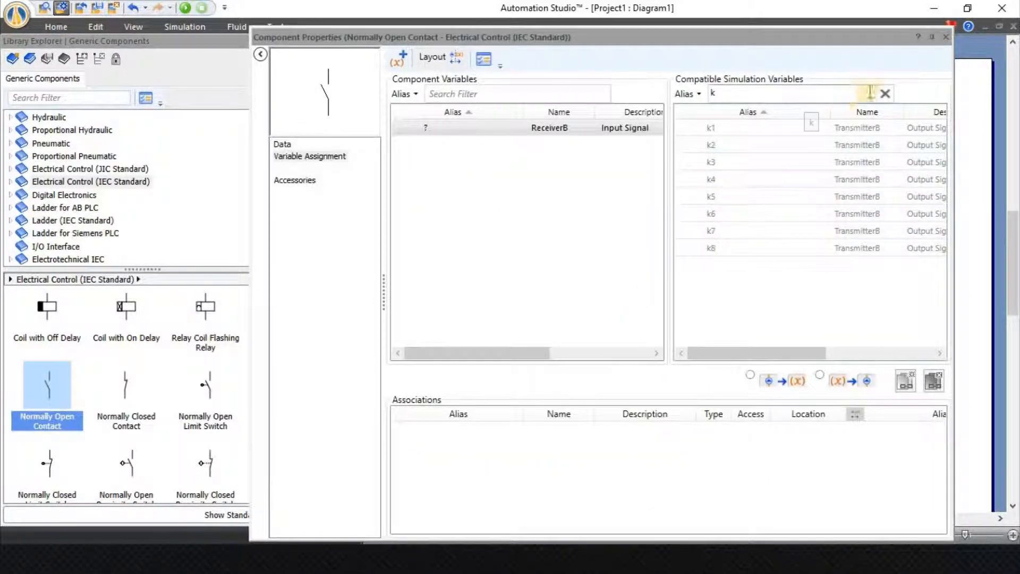
{"action": "left_click", "coordinate": [884, 94]}
{"action": "type", "text": "a"}
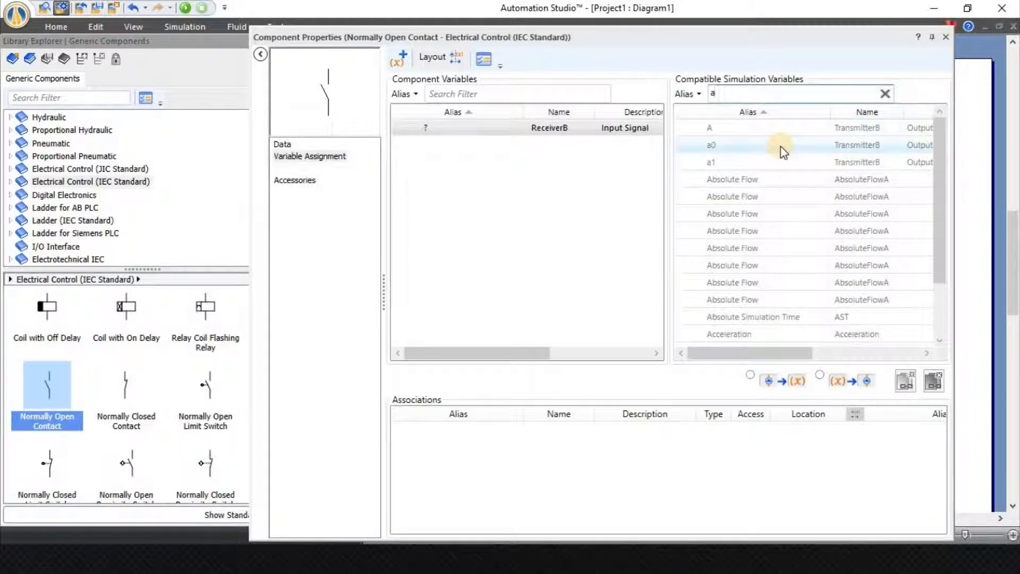
{"action": "double_click", "coordinate": [784, 152]}
{"action": "left_click", "coordinate": [946, 37]}
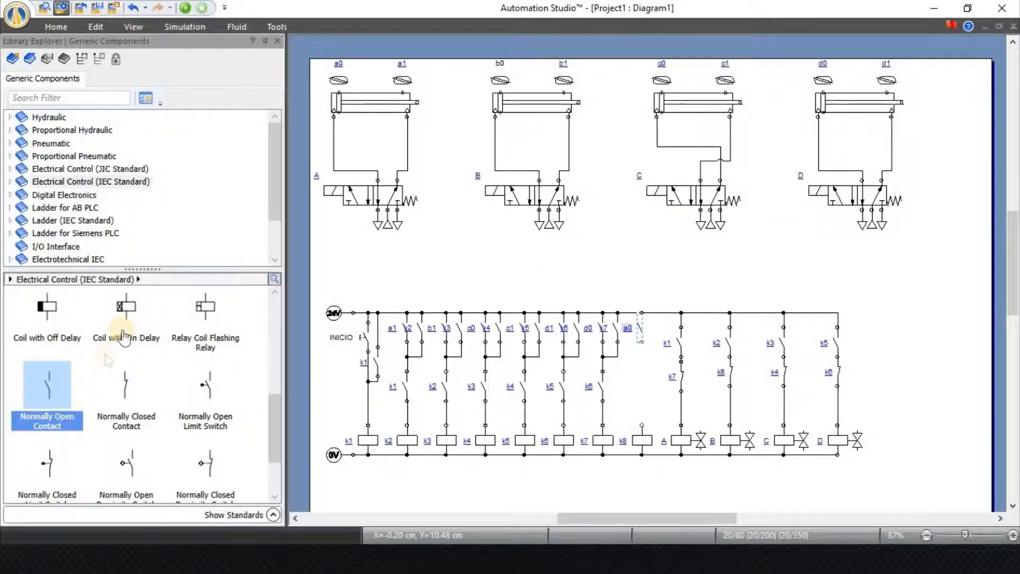
- Place a Normally Open Contact associated with k7 below the a0 contact and wire it between a0 and coil k8
{"action": "left_click_drag", "start_coordinate": [58, 383], "coordinate": [644, 372]}
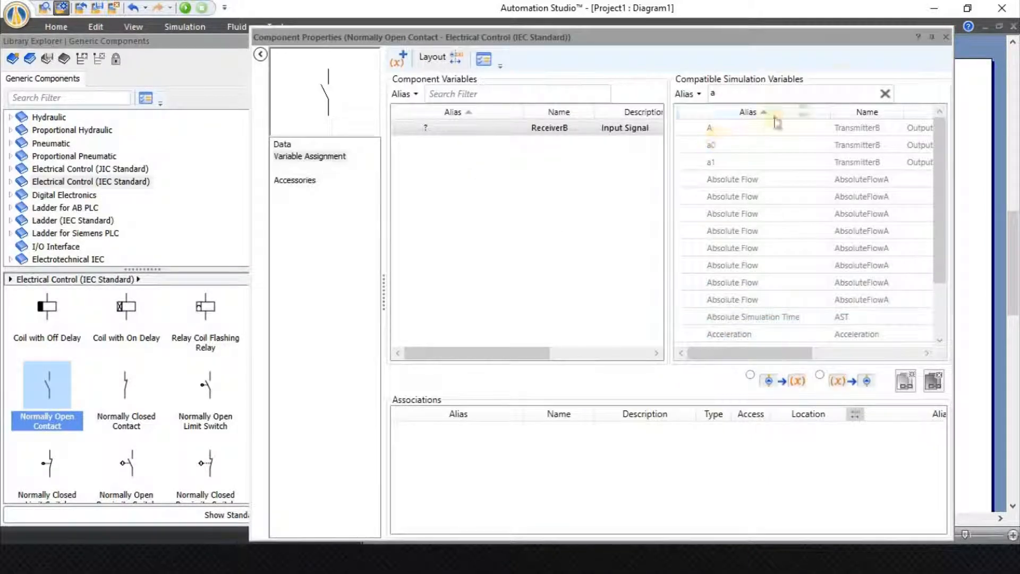
{"action": "left_click", "coordinate": [885, 93]}
{"action": "type", "text": "k"}
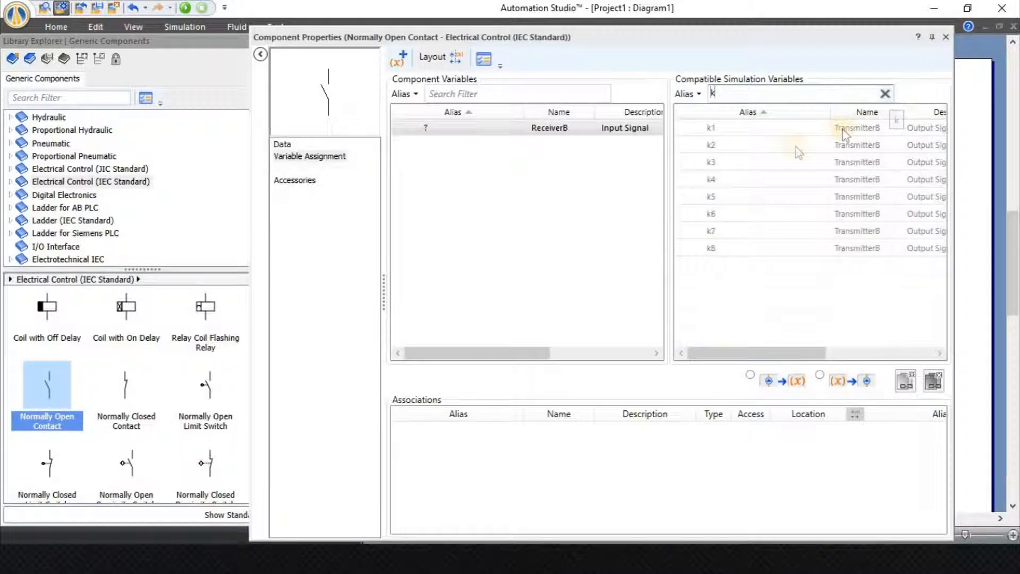
{"action": "double_click", "coordinate": [730, 232]}
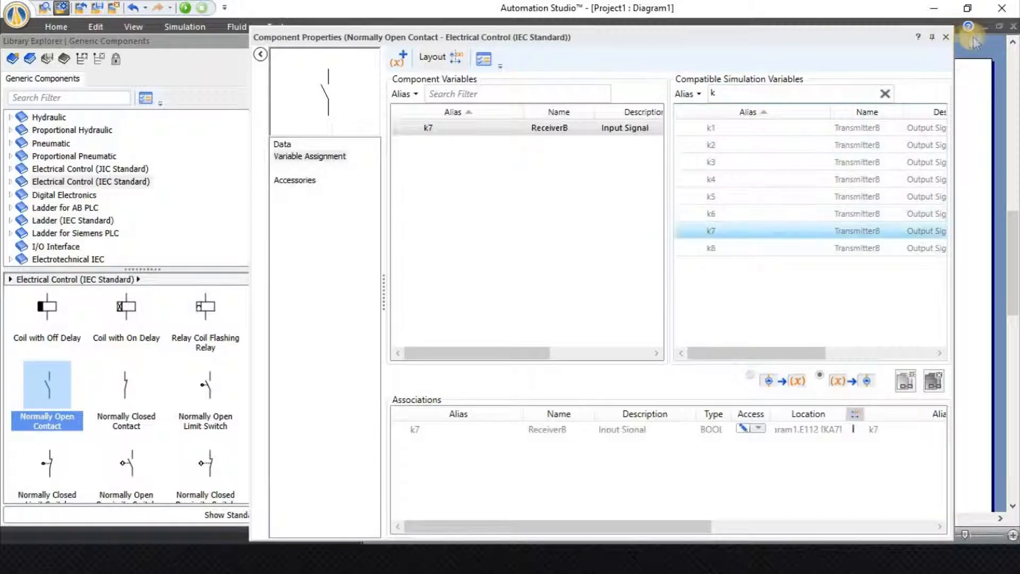
{"action": "left_click", "coordinate": [946, 37]}
{"action": "left_click", "coordinate": [648, 374]}
{"action": "left_click_drag", "start_coordinate": [642, 343], "coordinate": [647, 397]}
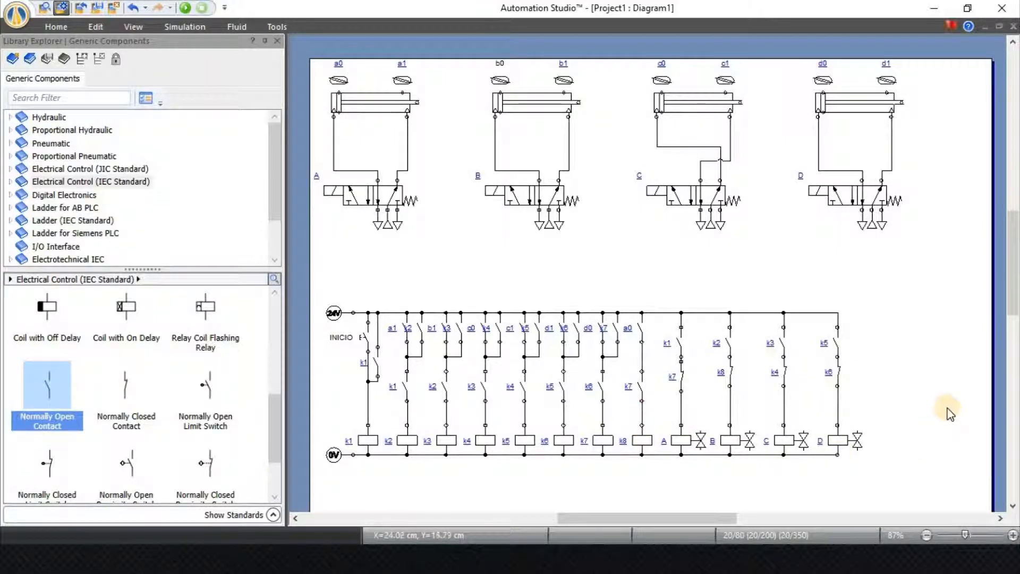
- Simulate the circuit, start the sequence with the INICIO pushbutton to check the full cycle, and stop the simulation
{"action": "left_click", "coordinate": [880, 451]}
{"action": "left_click", "coordinate": [644, 441]}
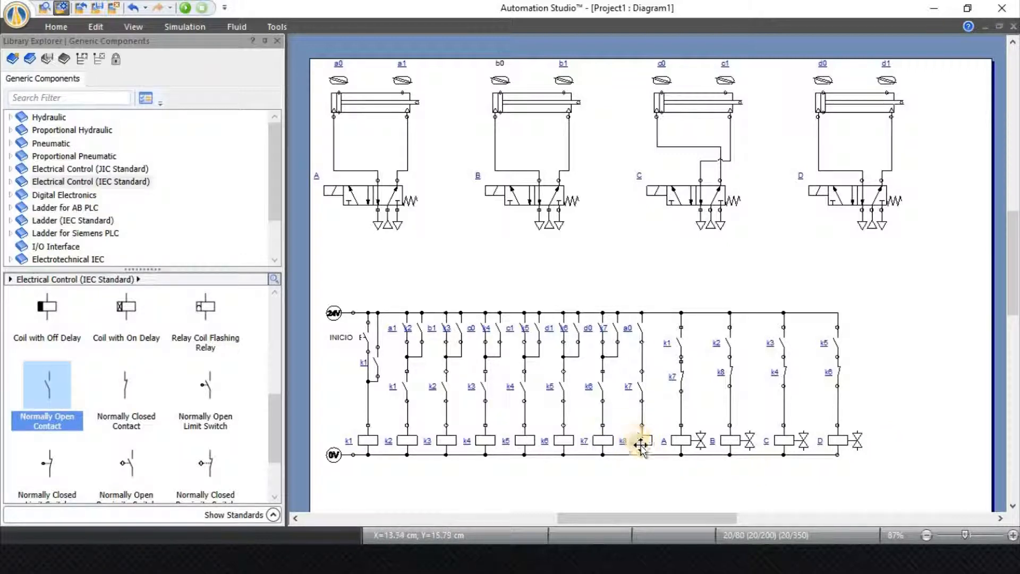
{"action": "left_click", "coordinate": [916, 425]}
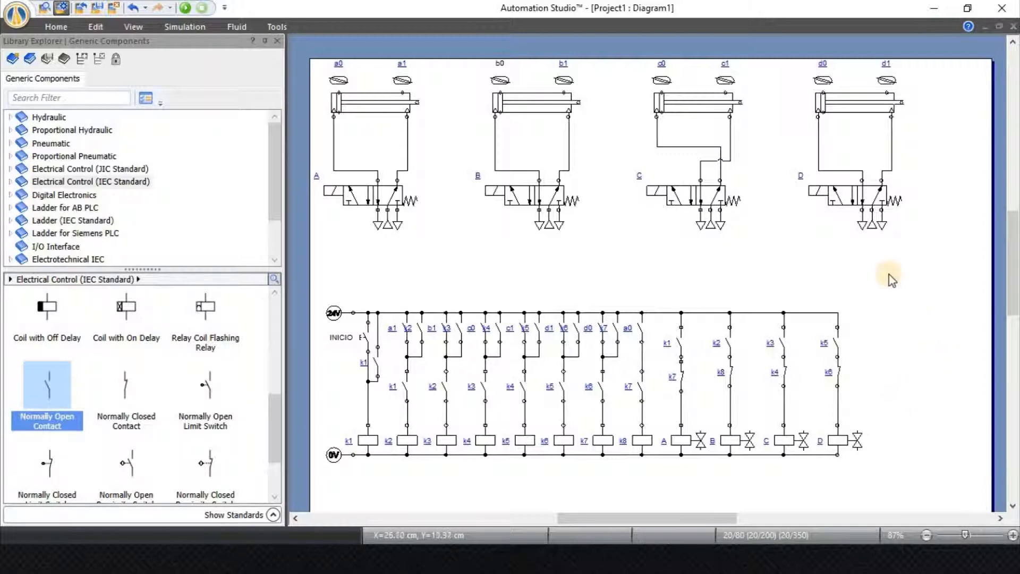
{"action": "left_click", "coordinate": [185, 8]}
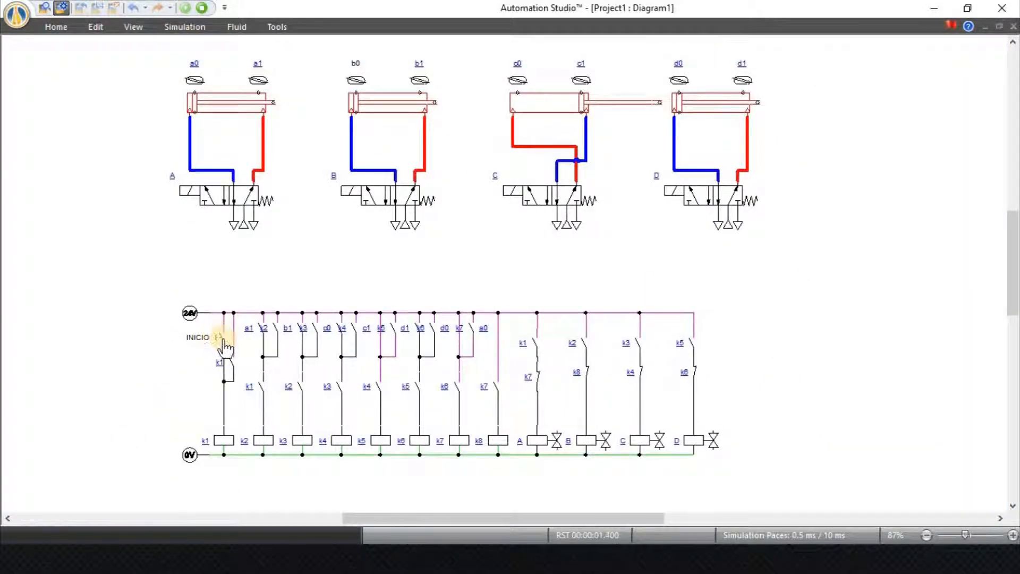
{"action": "left_click", "coordinate": [222, 343]}
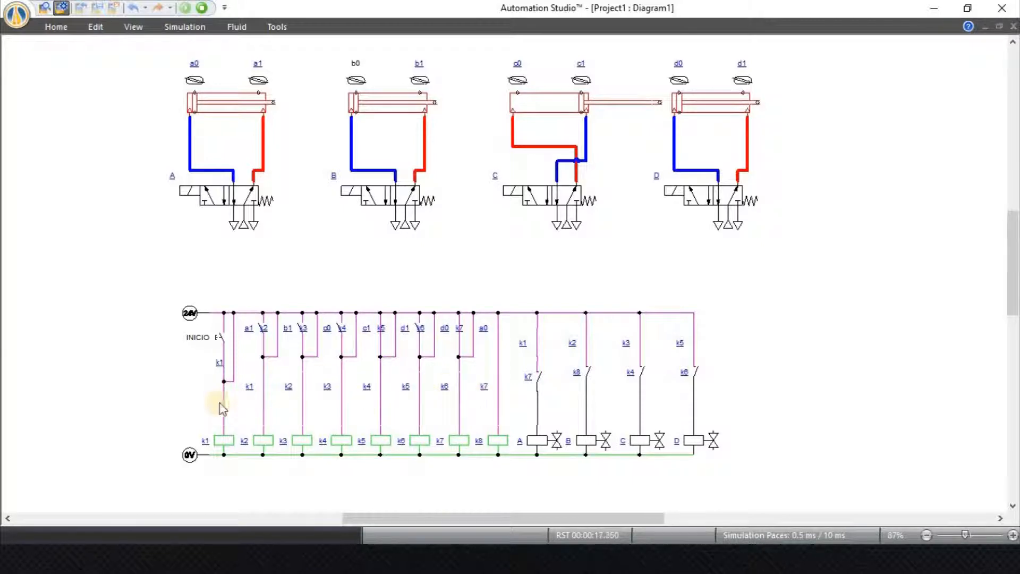
{"action": "left_click", "coordinate": [202, 9]}
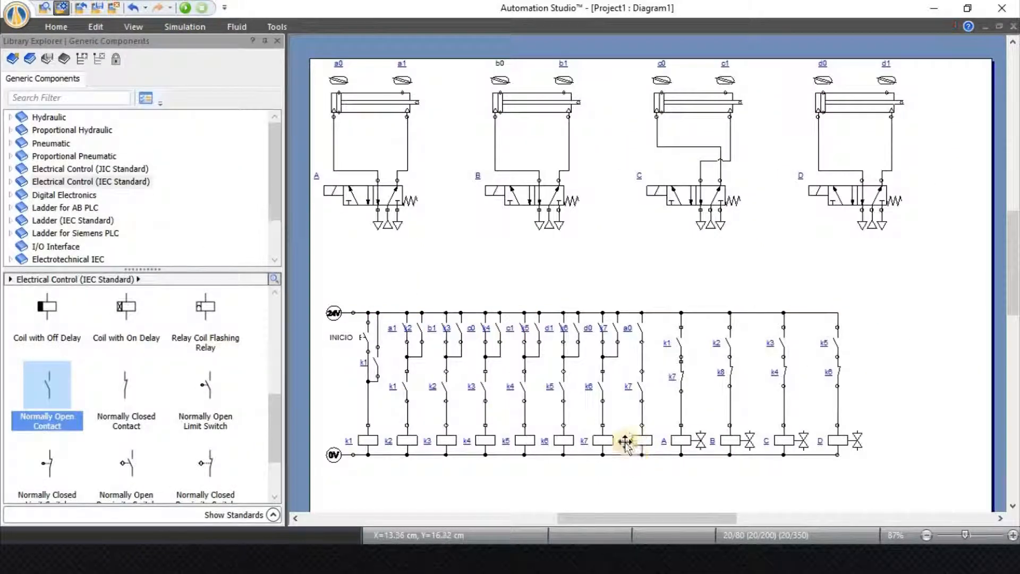
- Place a Normally Closed Contact associated with k8 and insert it above coil k1 in place of the wire below the k1 holding contact
{"action": "left_click_drag", "start_coordinate": [122, 387], "coordinate": [337, 392]}
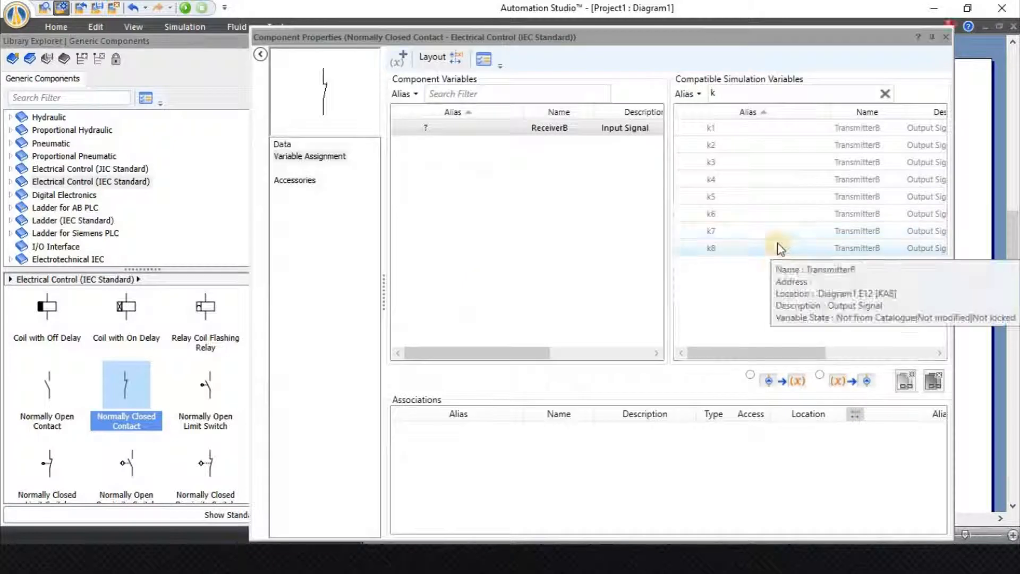
{"action": "double_click", "coordinate": [777, 248]}
{"action": "left_click", "coordinate": [946, 37]}
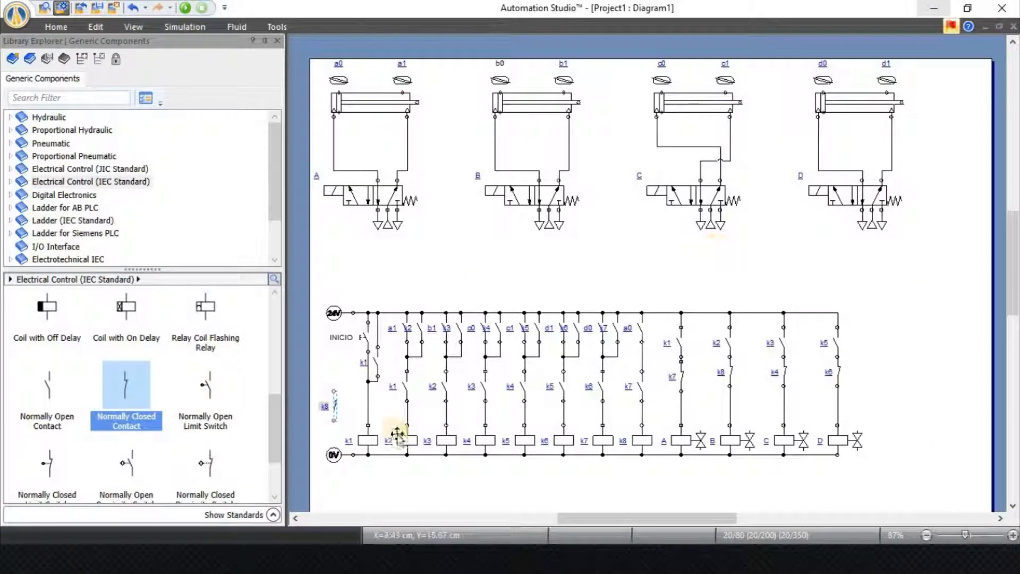
{"action": "right_click", "coordinate": [369, 405]}
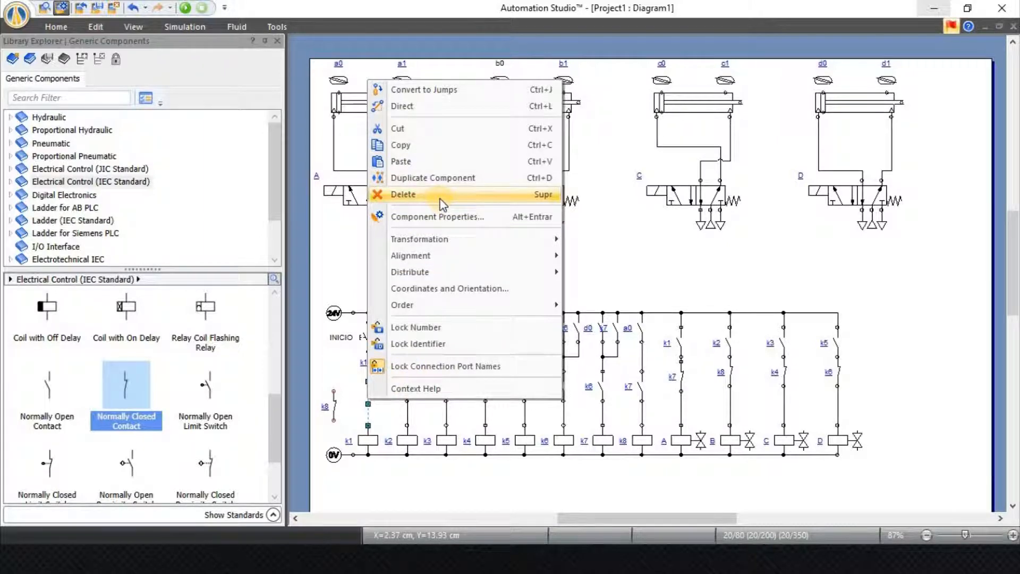
{"action": "left_click", "coordinate": [416, 195]}
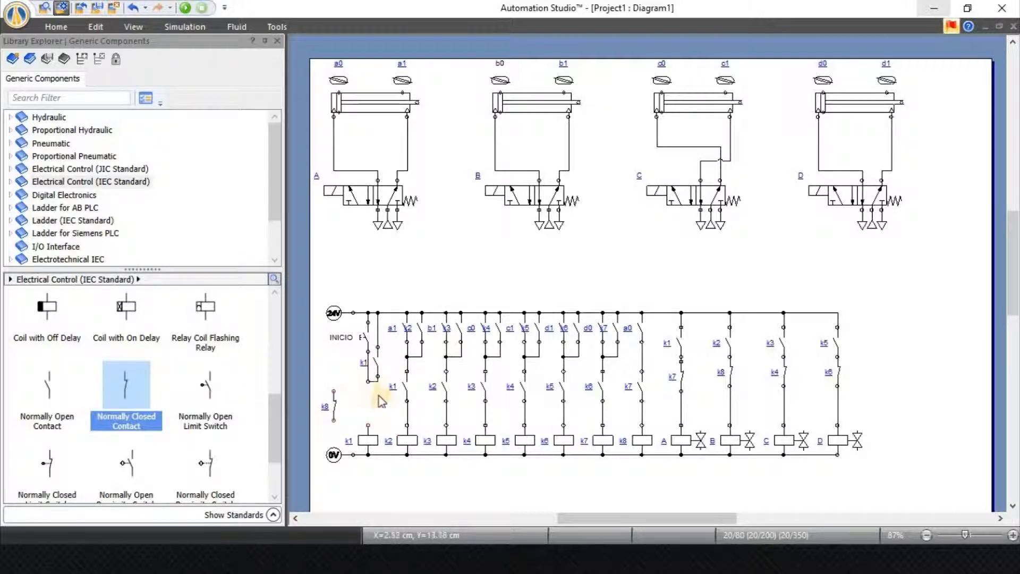
{"action": "left_click_drag", "start_coordinate": [333, 404], "coordinate": [370, 399]}
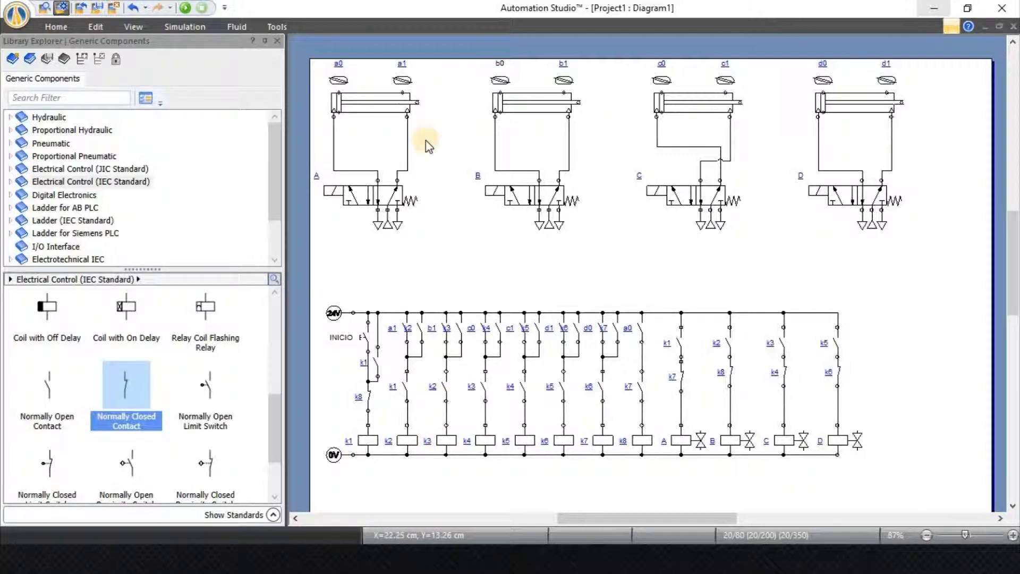
- Run the simulation again and start the sequence with the INICIO pushbutton to test the k8 contact in the k1 branch
{"action": "left_click", "coordinate": [184, 8]}
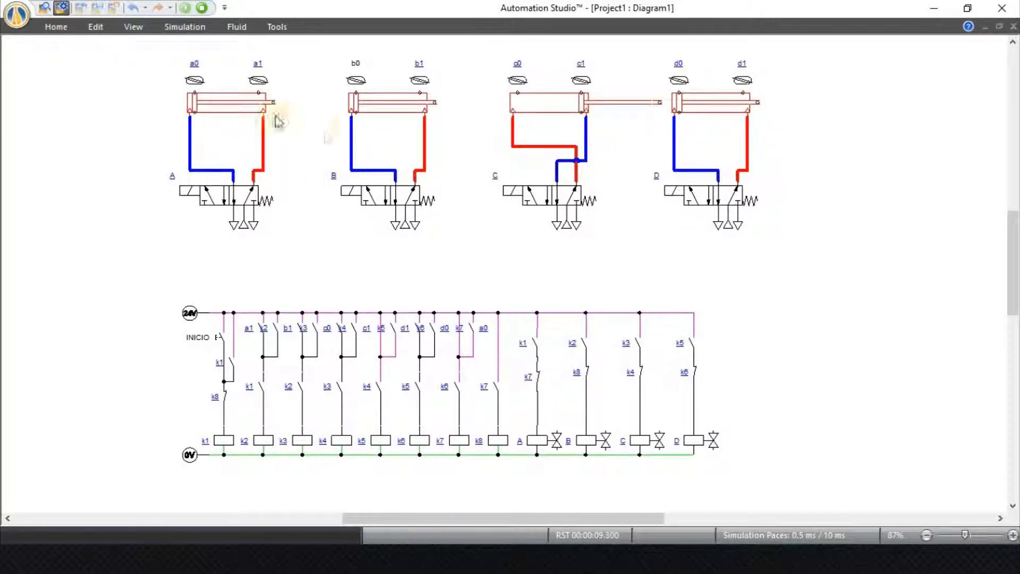
{"action": "left_click", "coordinate": [225, 345]}
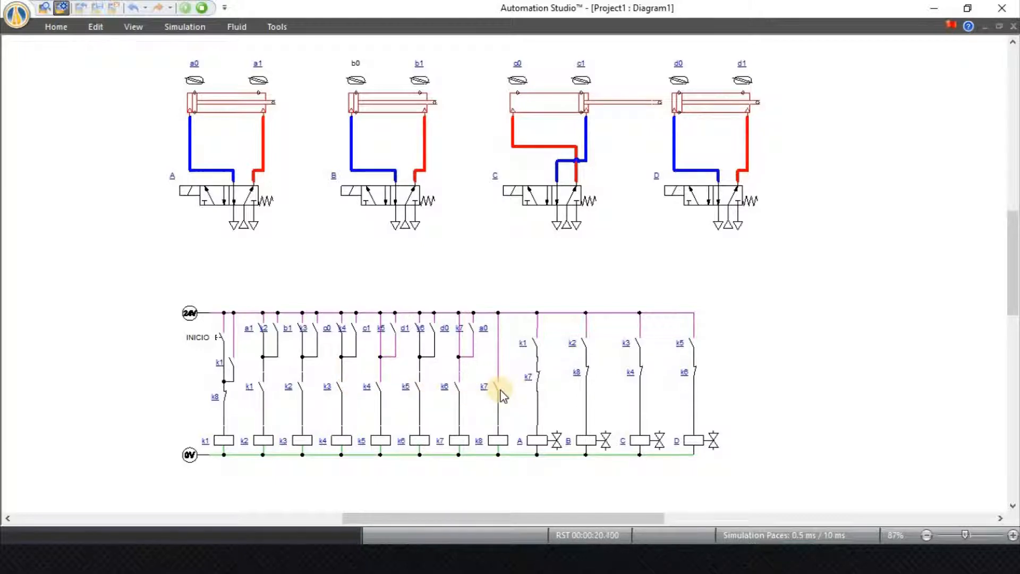
{"action": "left_click", "coordinate": [223, 343]}
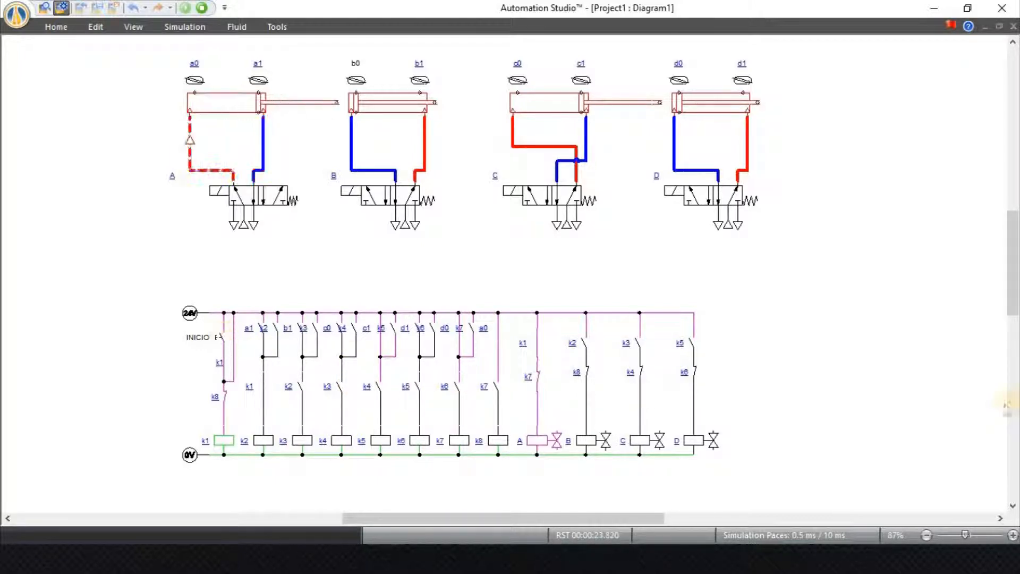